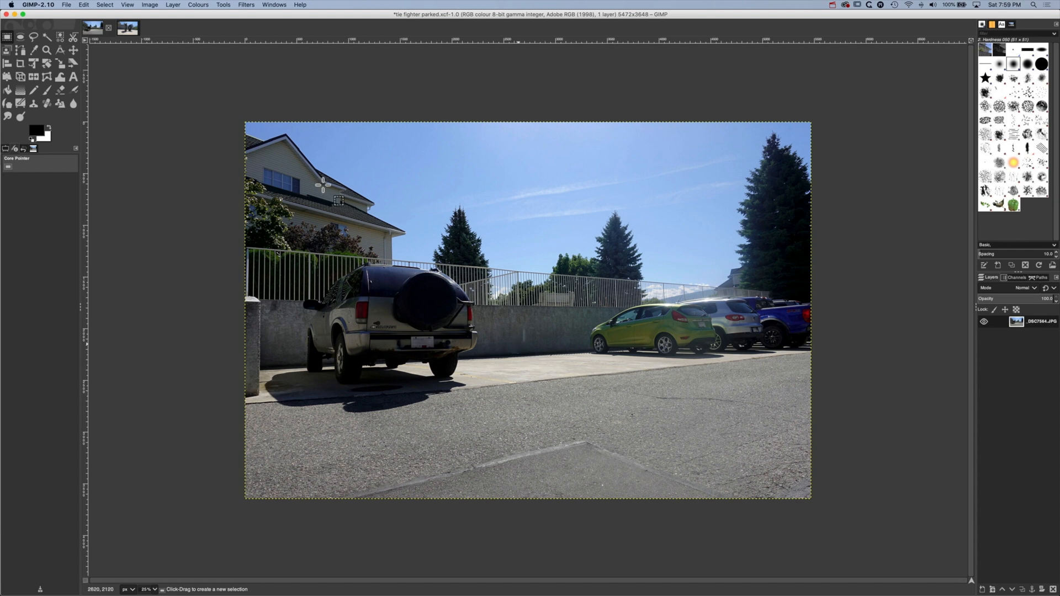
Select the entire TIE fighter photo _DSC7563 and copy it
left_click(135, 31)
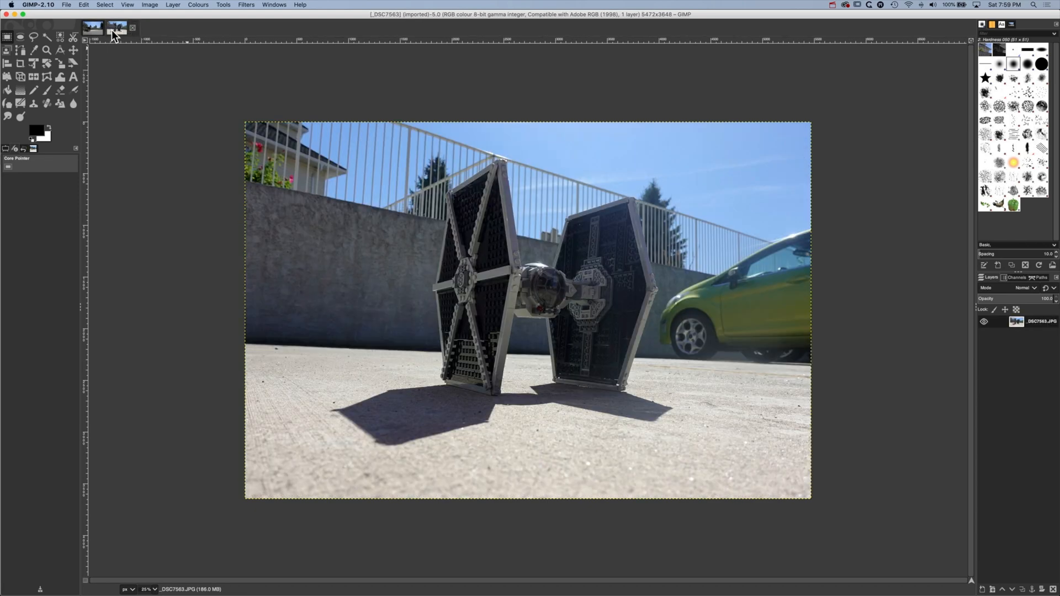
left_click(104, 5)
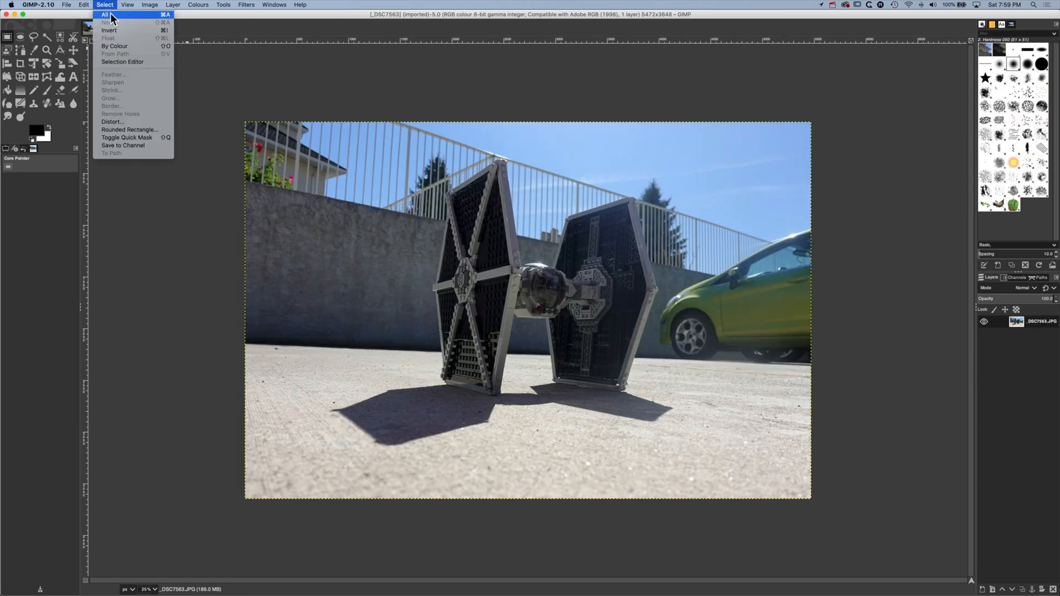
left_click(111, 17)
left_click(84, 5)
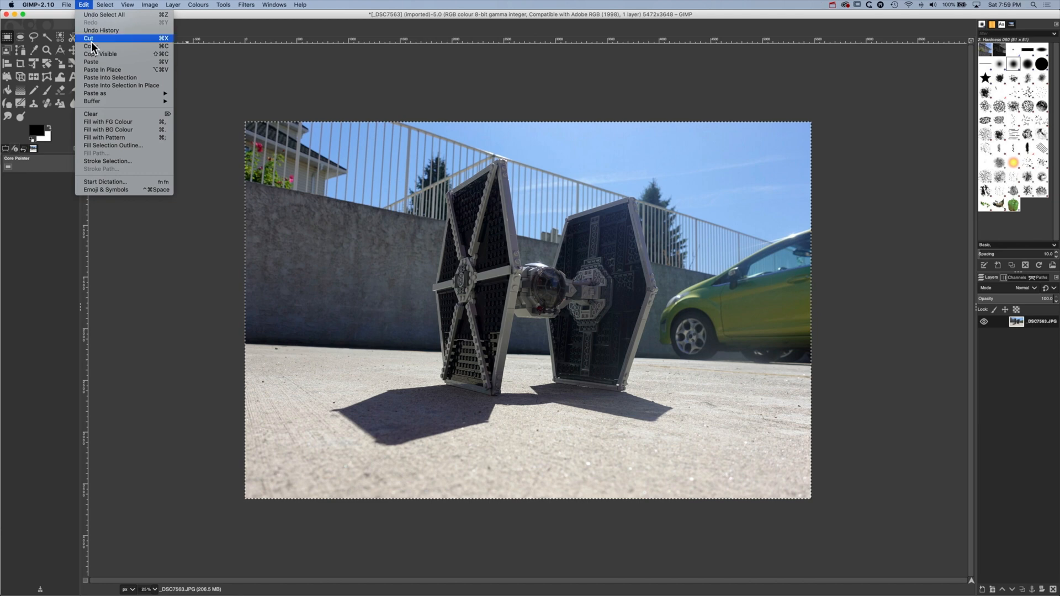
left_click(92, 50)
Paste the copied photo into the parked-cars image as a new layer and toggle its visibility to compare both photos
left_click(108, 31)
left_click(84, 5)
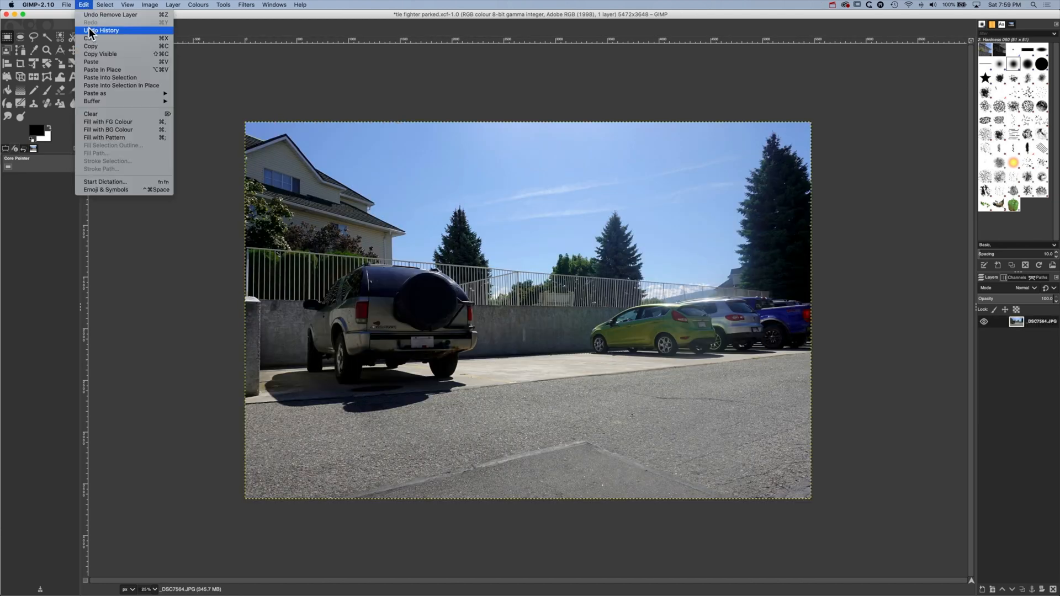
left_click(98, 62)
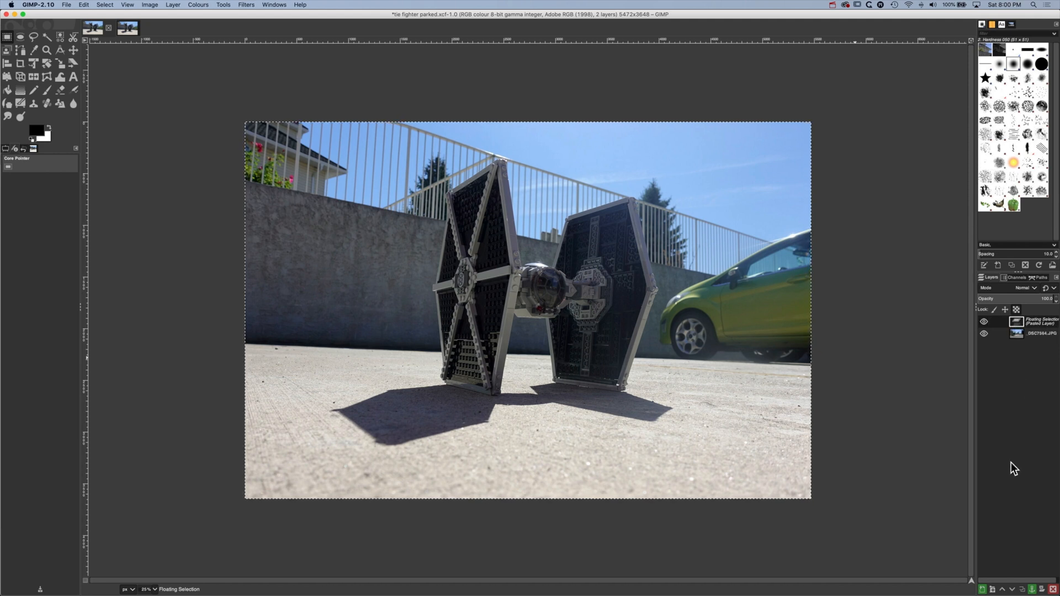
left_click(982, 590)
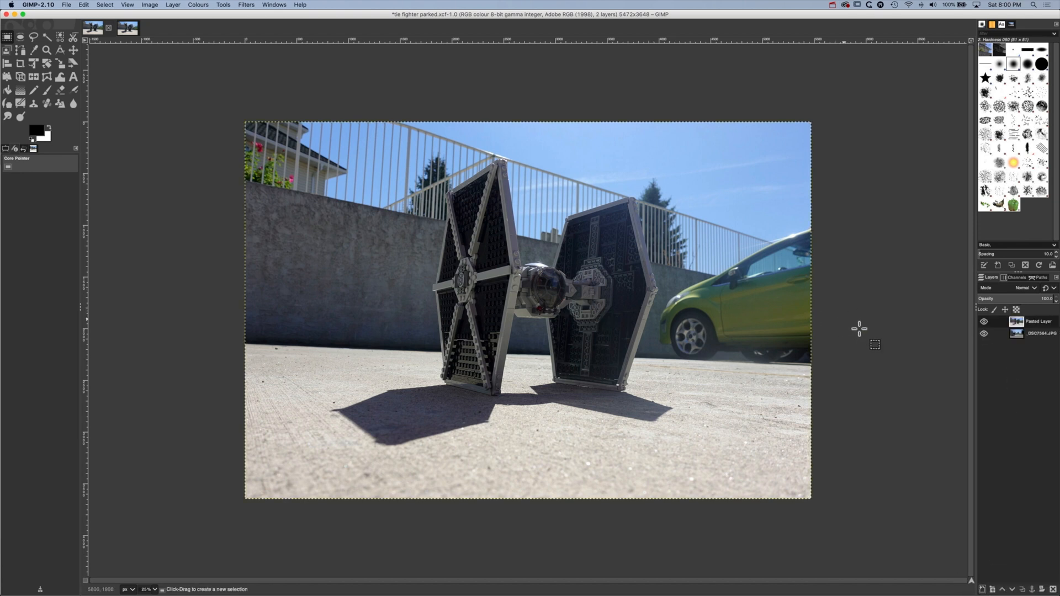
left_click(984, 322)
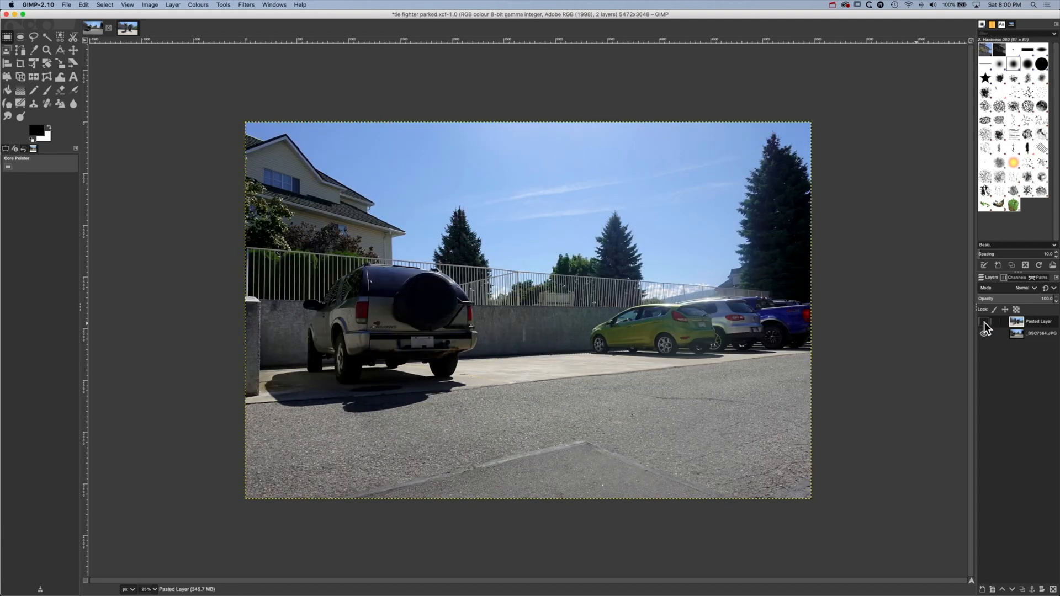
left_click(984, 322)
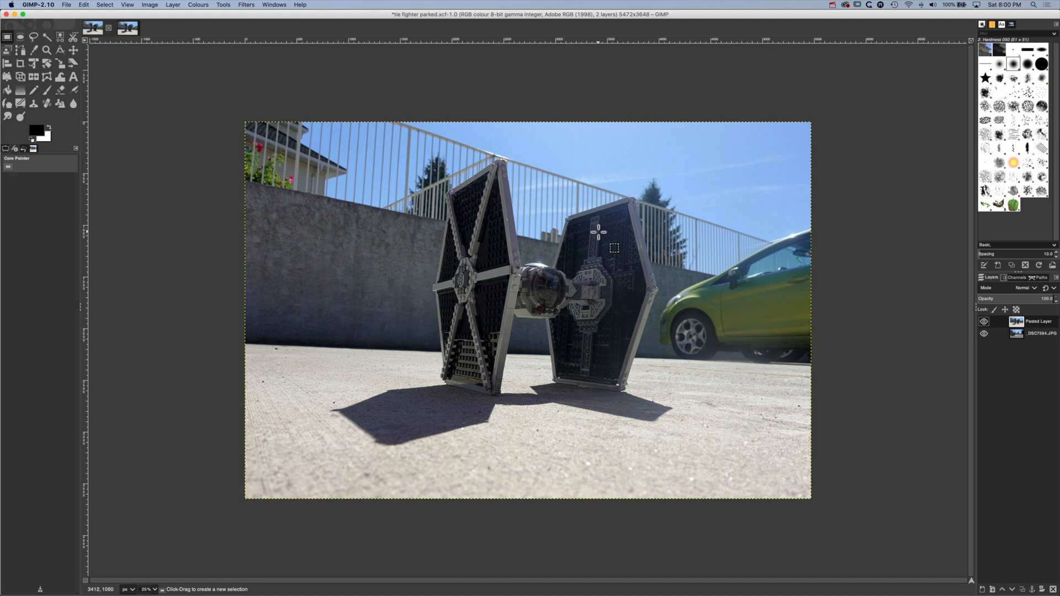
Outline the TIE fighter together with its ground shadow on the pasted layer using a Free Select selection
left_click(34, 38)
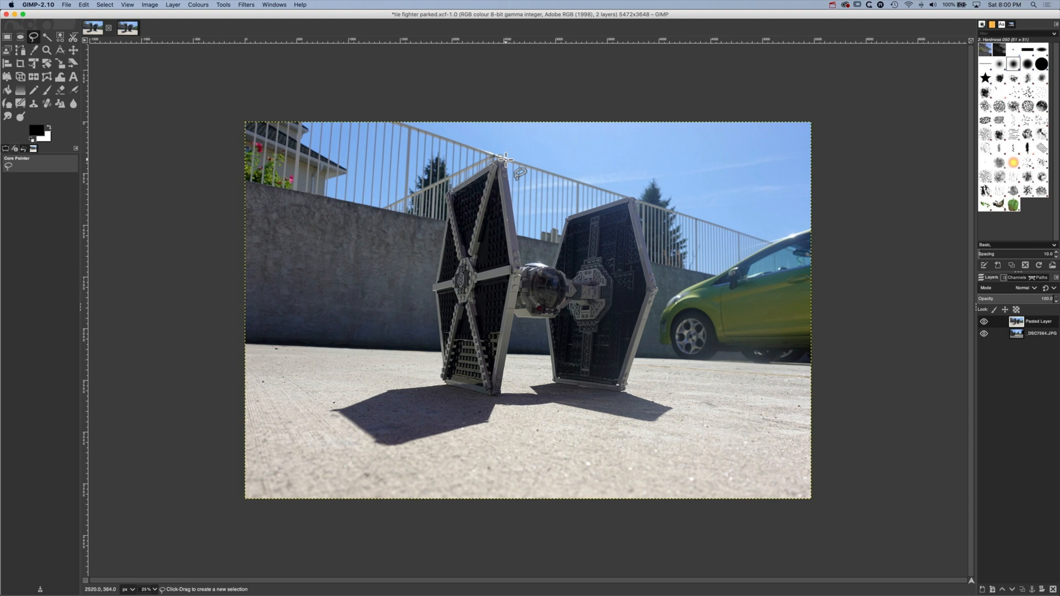
left_click(518, 241)
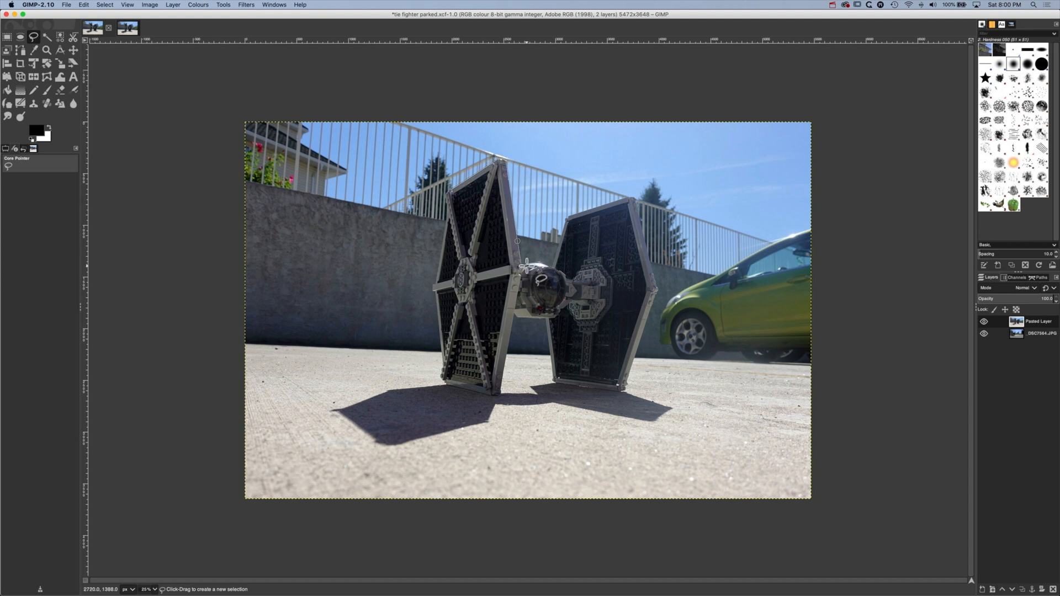
left_click(527, 265)
left_click(532, 262)
left_click(540, 262)
key("Escape")
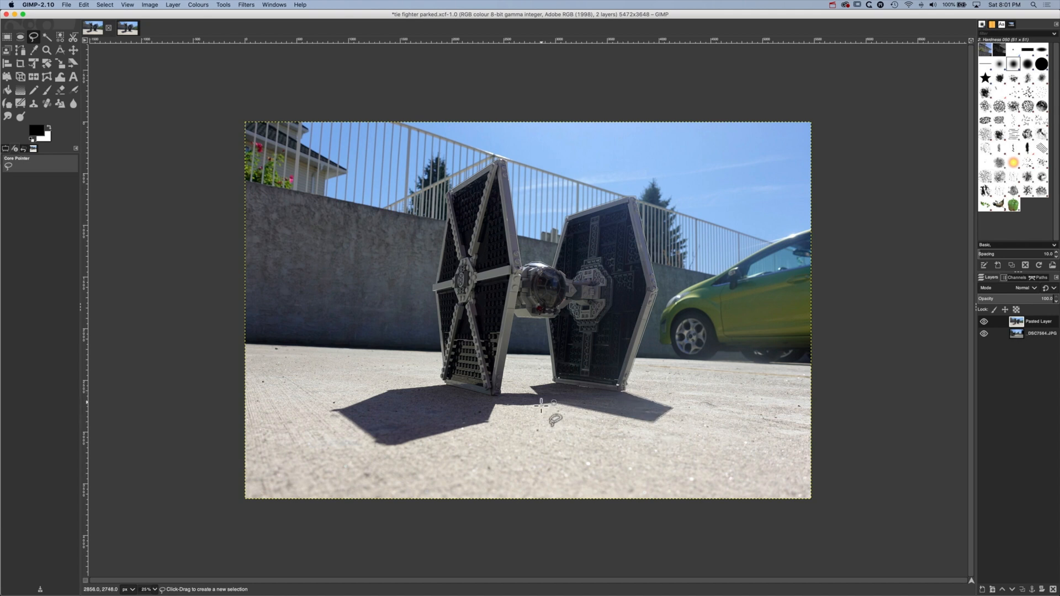
left_click(513, 407)
left_click(495, 405)
left_click(488, 422)
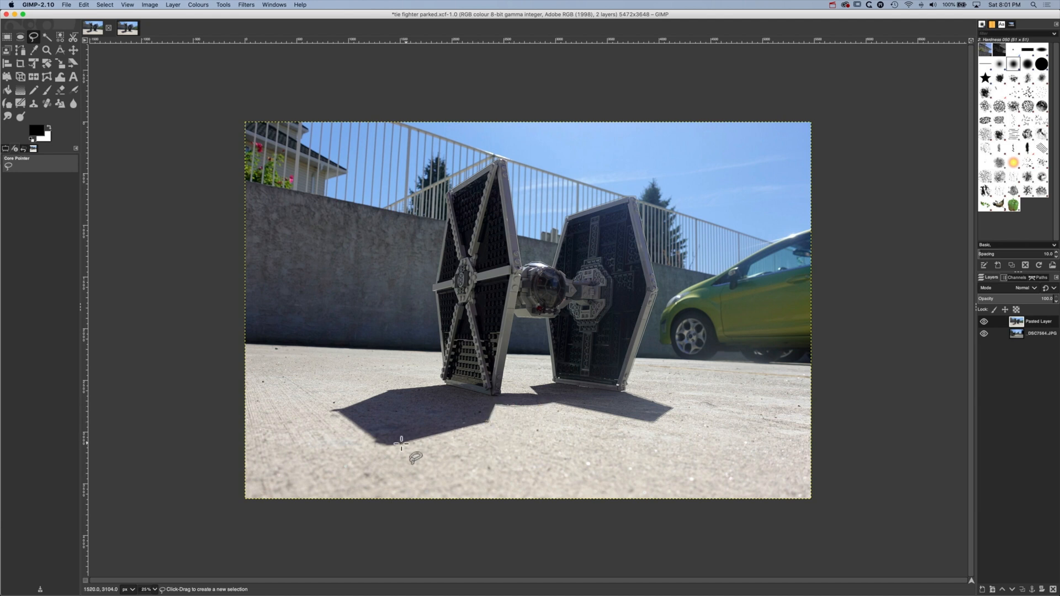
left_click(396, 446)
left_click(384, 443)
left_click(372, 440)
left_click(339, 411)
left_click(333, 411)
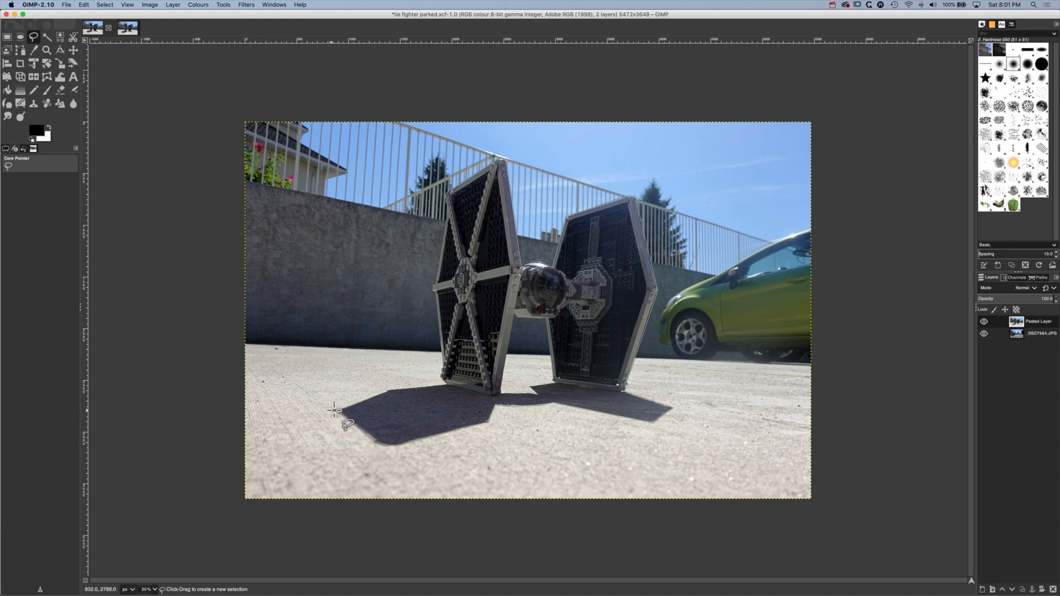
left_click(399, 389)
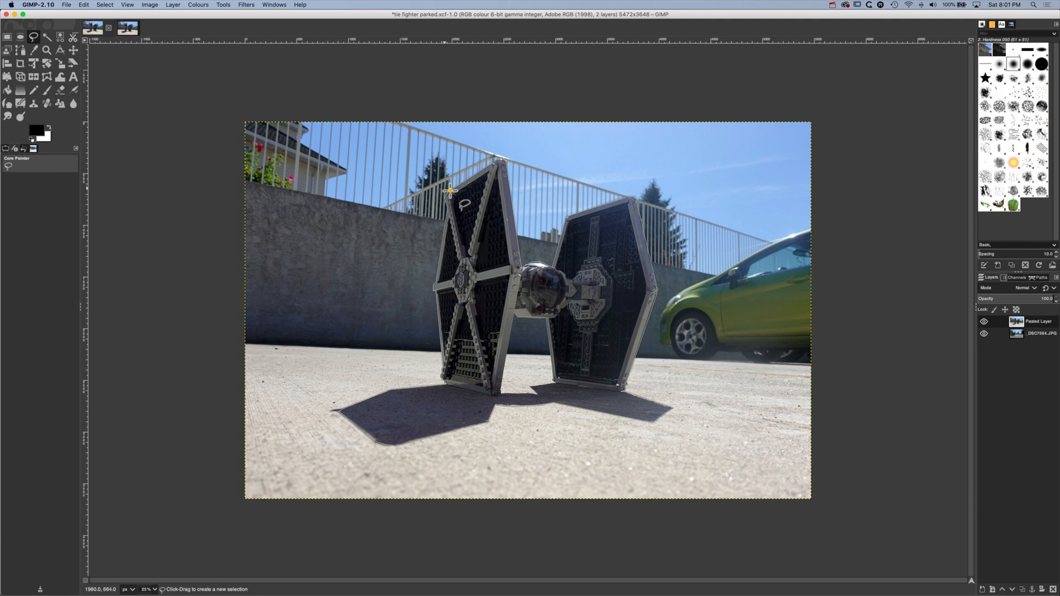
left_click(449, 191)
key("Return")
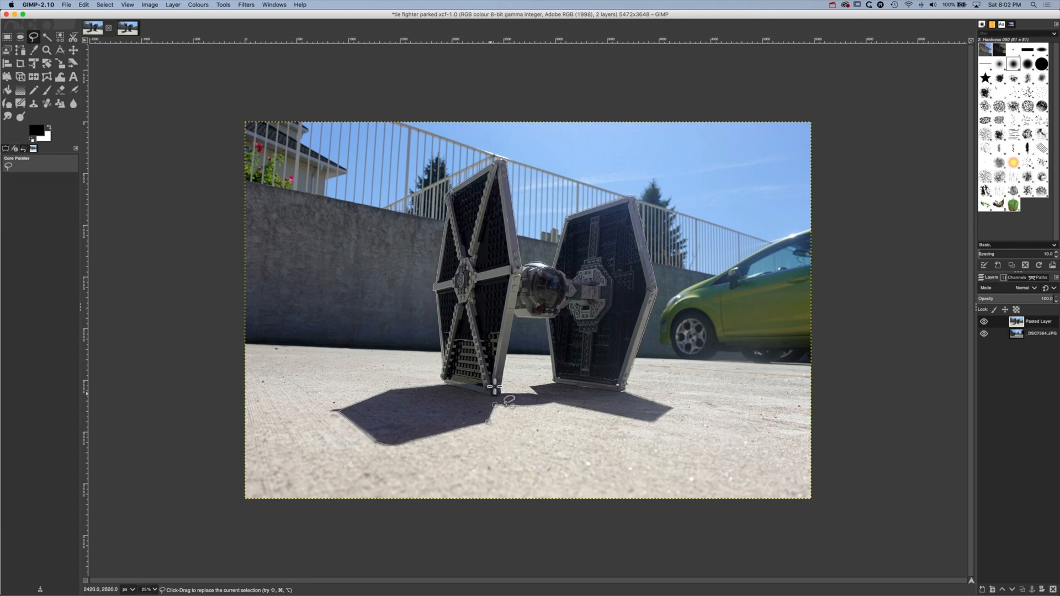
Add a layer mask to the pasted layer, initialised from the Selection
left_click(170, 5)
mouse_move(191, 77)
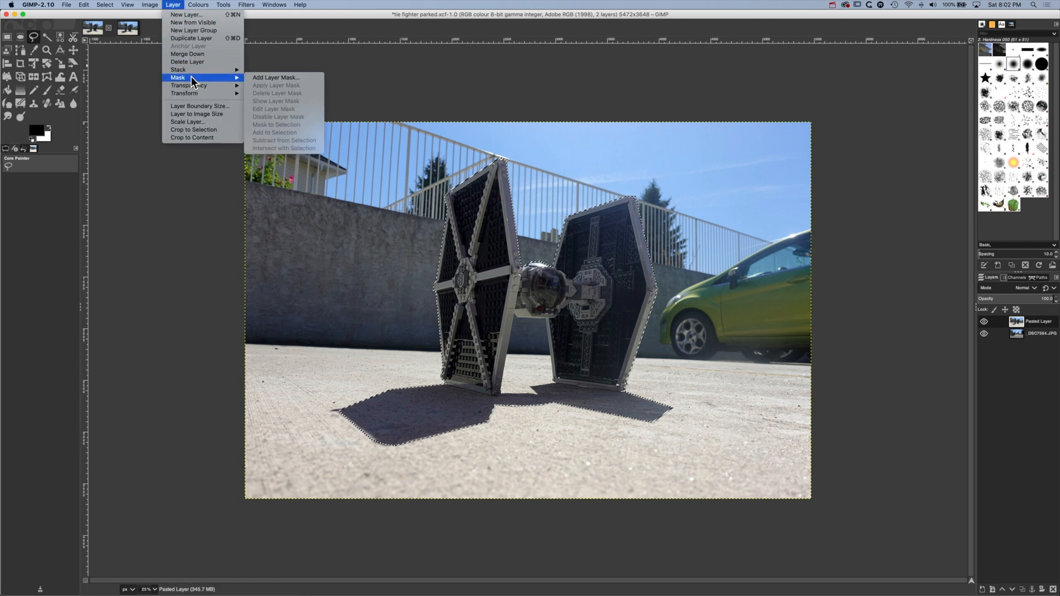
left_click(280, 79)
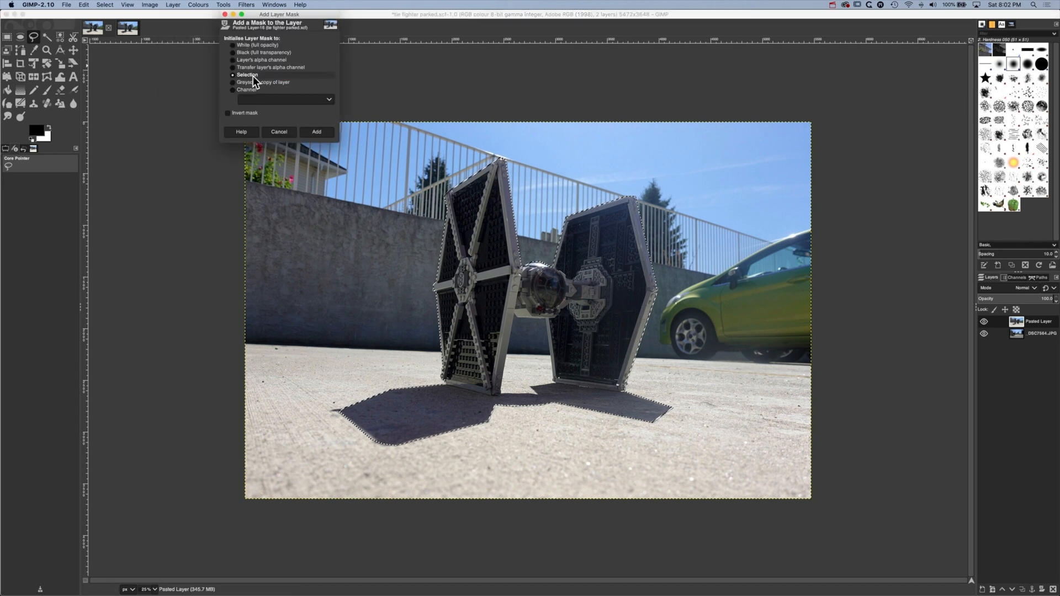
left_click(317, 135)
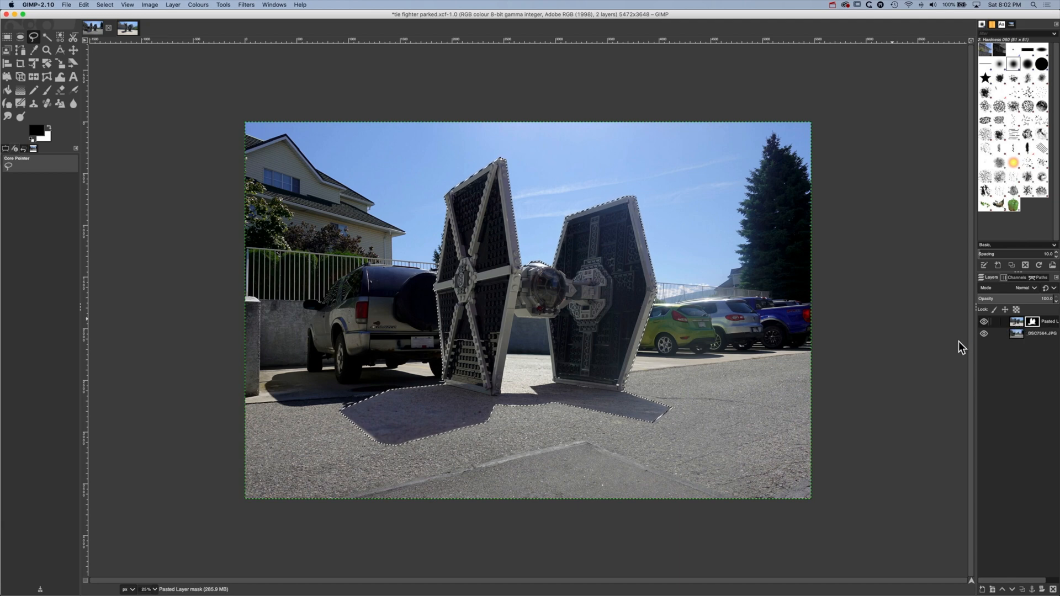
Widen the layers dock and clear the selection around the TIE fighter
left_click_drag(976, 340, 940, 340)
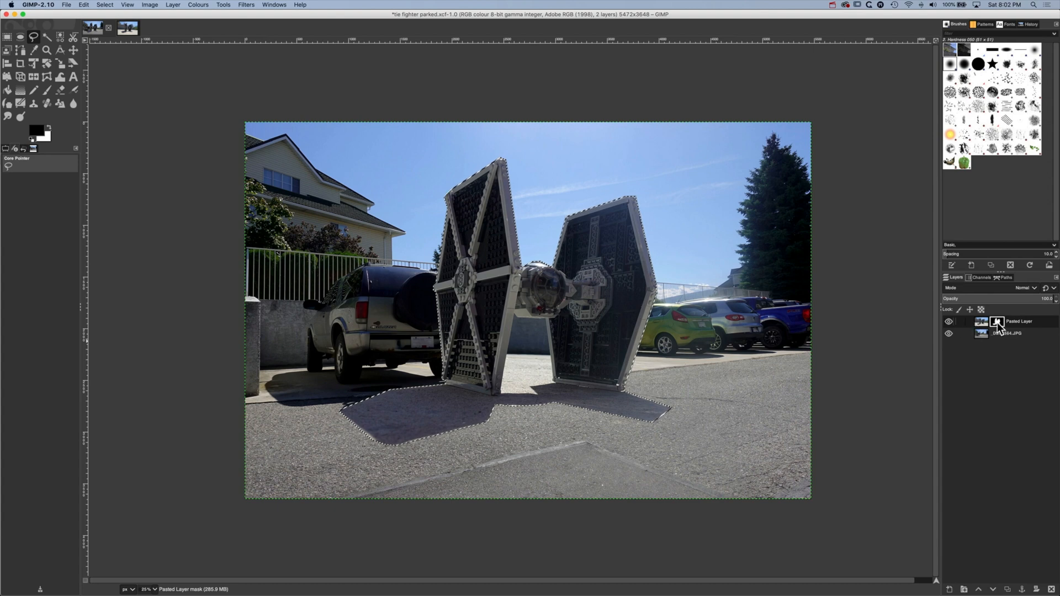
left_click(76, 53)
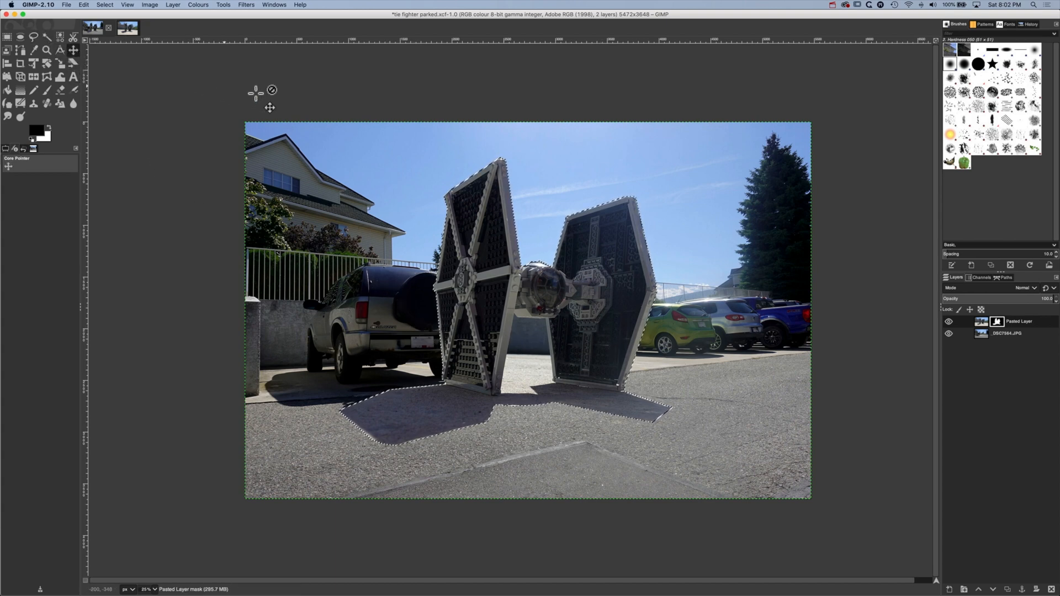
left_click(105, 5)
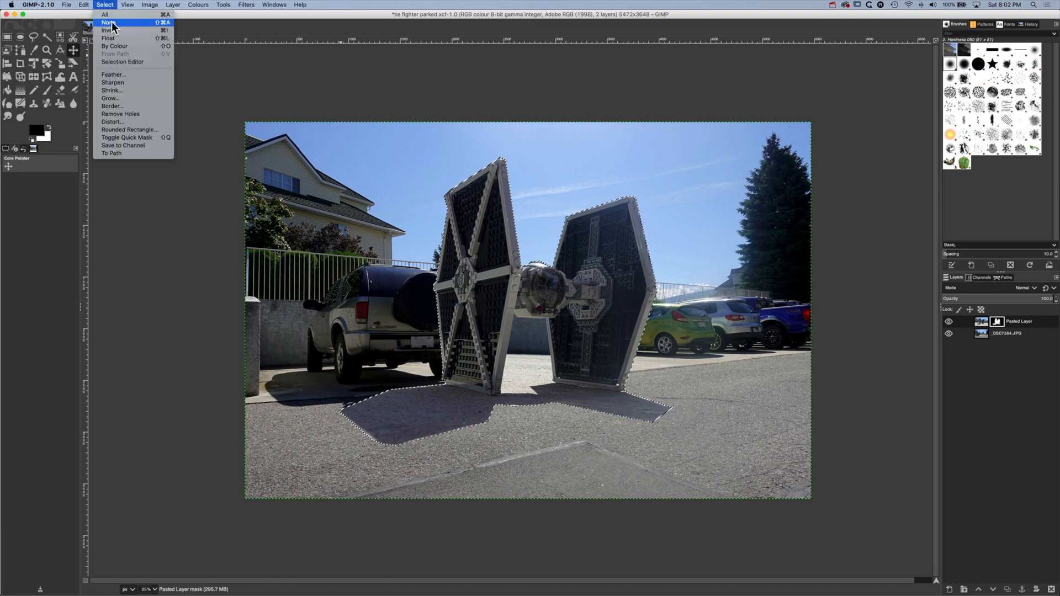
left_click(109, 23)
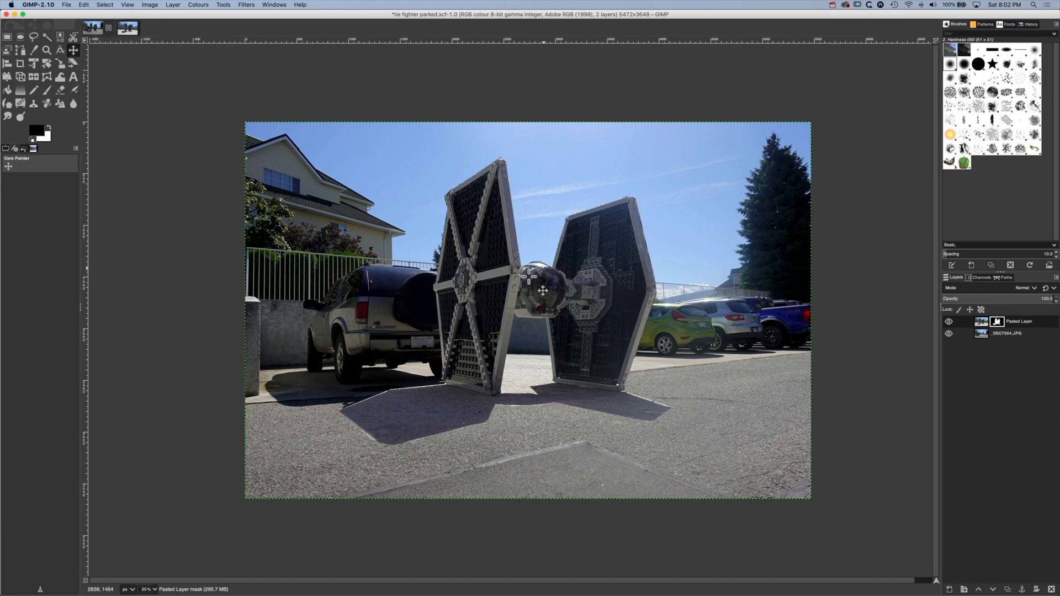
Make the pasted layer's image active instead of its mask and move the fighter up and right, beside the parked SUV
left_click(976, 323)
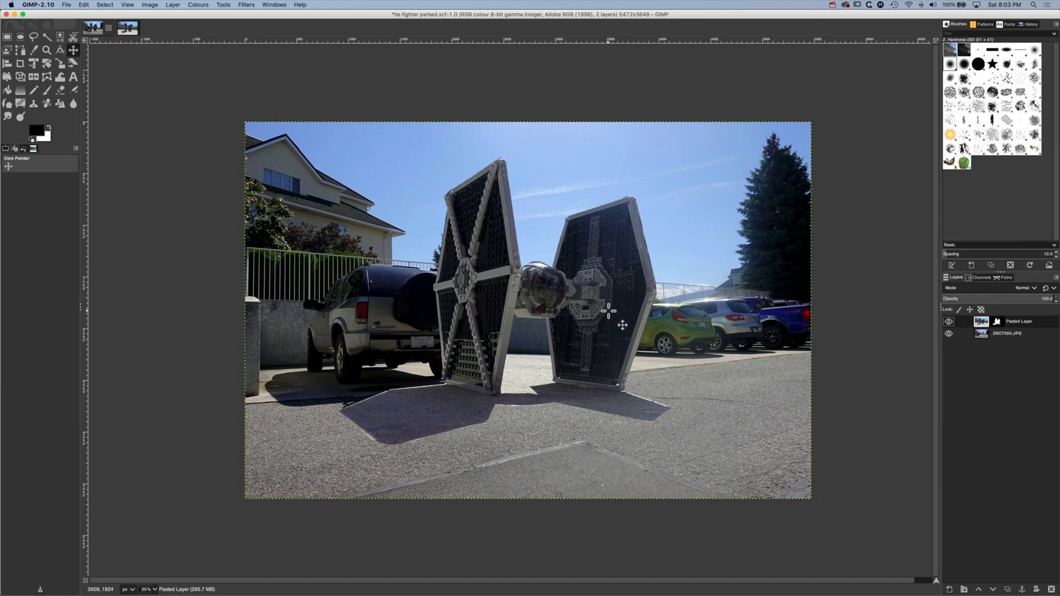
left_click_drag(497, 342, 532, 323)
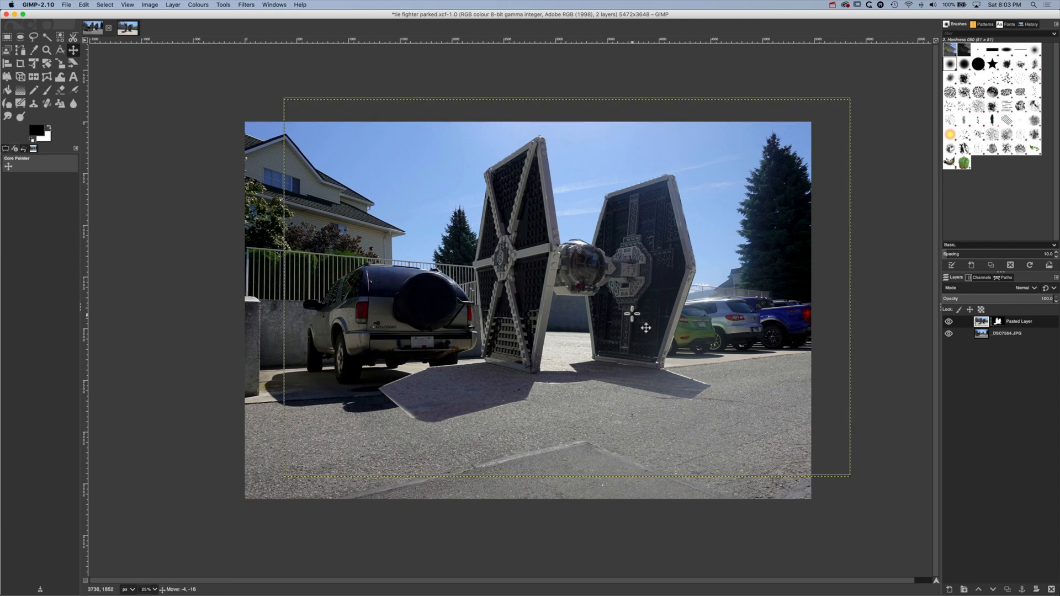
left_click_drag(632, 309, 630, 314)
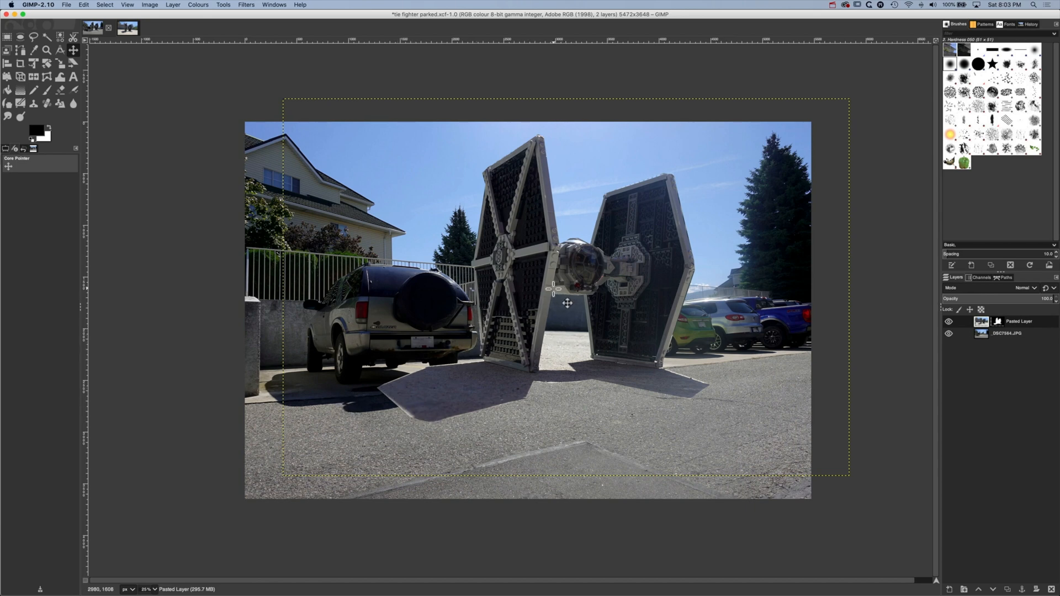
Select the gap under the cockpit between the fighter's two wings with the Free Select tool
left_click(35, 38)
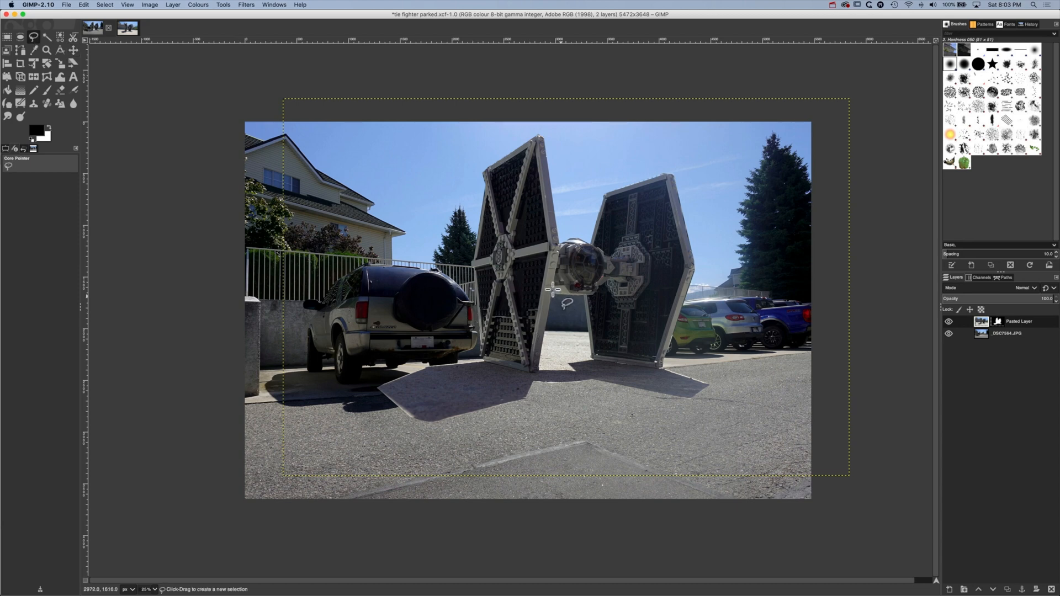
left_click(543, 369)
left_click(564, 369)
left_click(577, 371)
left_click(569, 364)
left_click(592, 360)
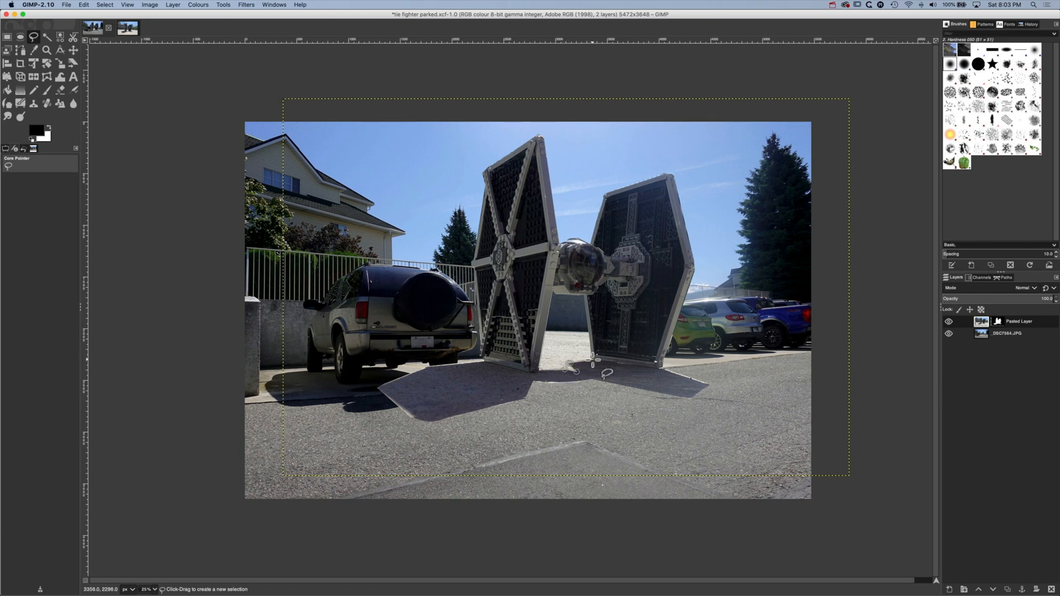
left_click(584, 295)
left_click(553, 290)
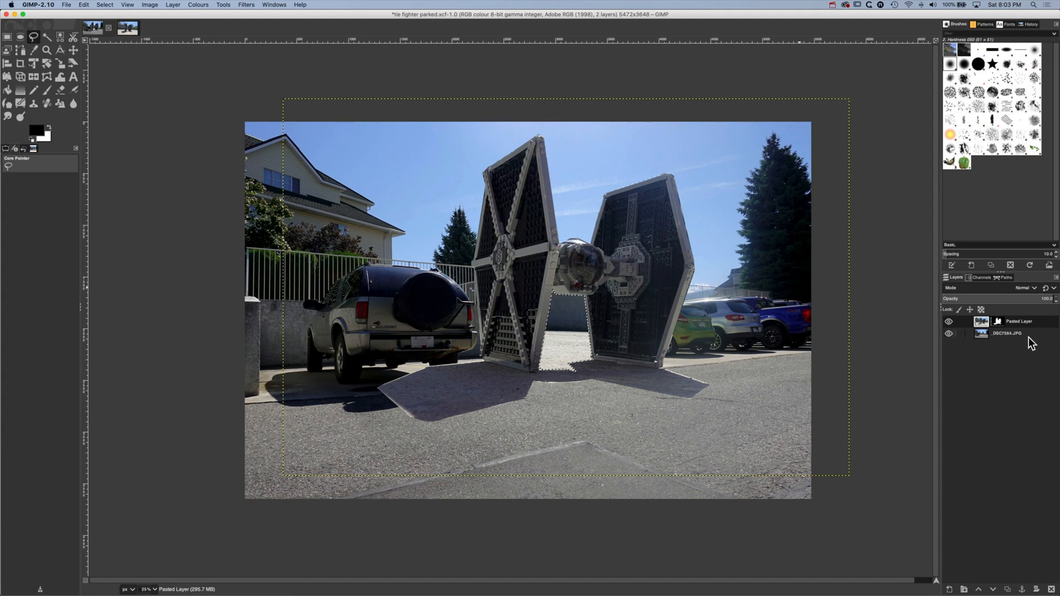
Paint the selected gap between the wings black on the pasted layer's mask and clear the selection
left_click(998, 322)
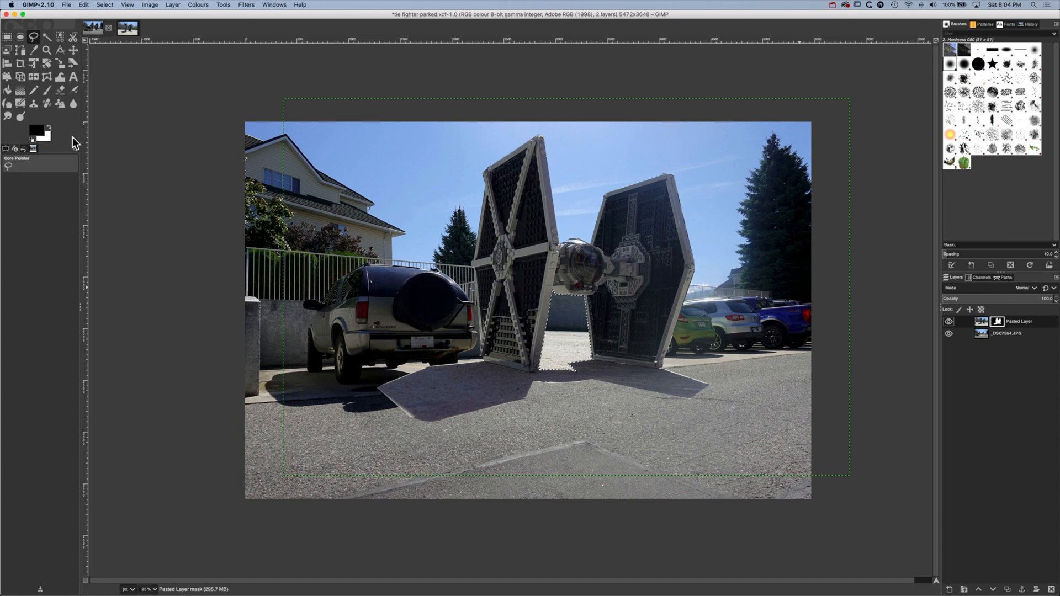
left_click(49, 90)
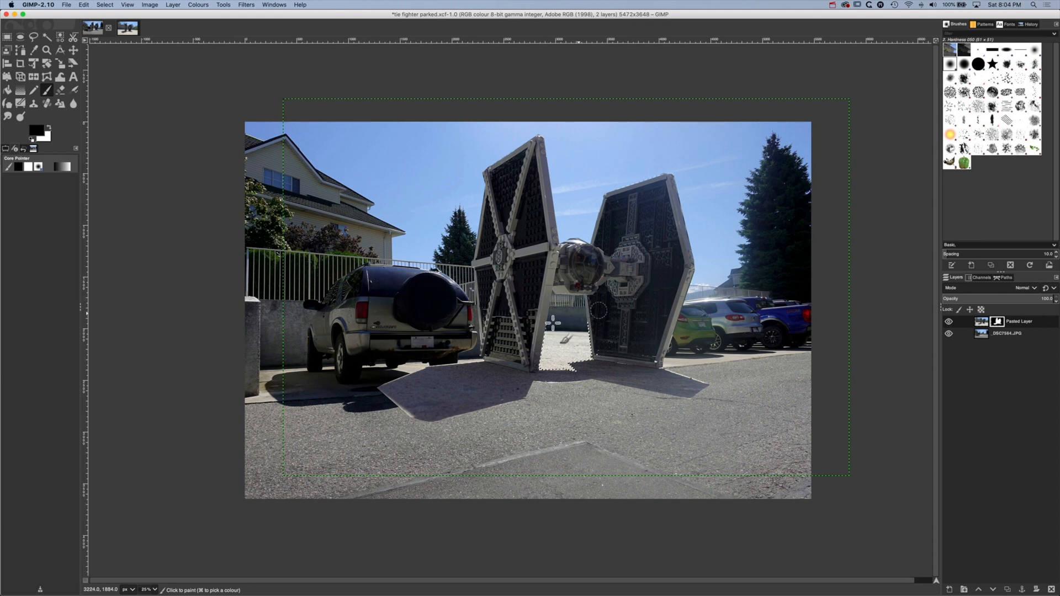
mouse_move(580, 331)
left_mouse_down()
mouse_move(526, 346)
mouse_move(580, 332)
mouse_move(580, 351)
mouse_move(543, 364)
mouse_move(557, 366)
mouse_move(579, 350)
mouse_move(580, 333)
mouse_move(582, 350)
mouse_move(540, 357)
left_mouse_up()
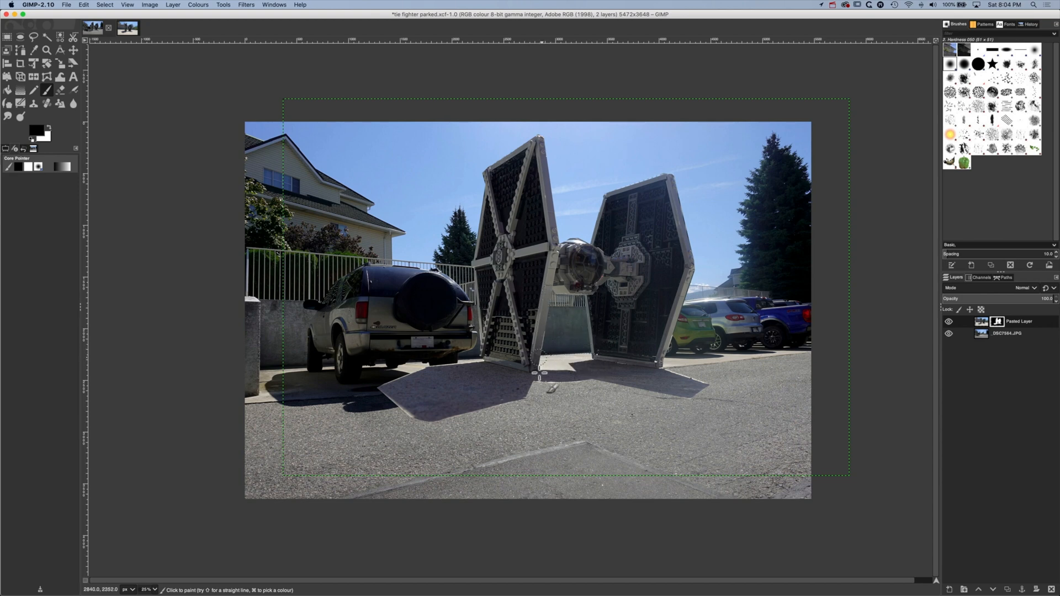
left_click_drag(539, 375, 542, 356)
left_click(105, 4)
left_click(109, 22)
Move the pasted layer's image slightly left so the fighter overlaps the rear of the SUV
left_click(982, 322)
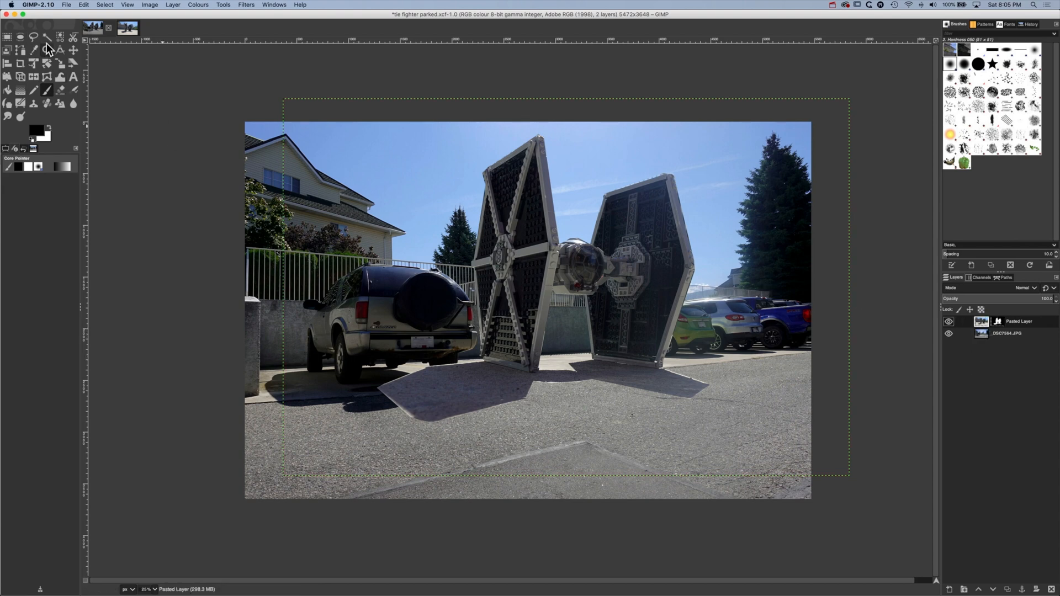
left_click(73, 49)
left_click_drag(500, 308, 462, 303)
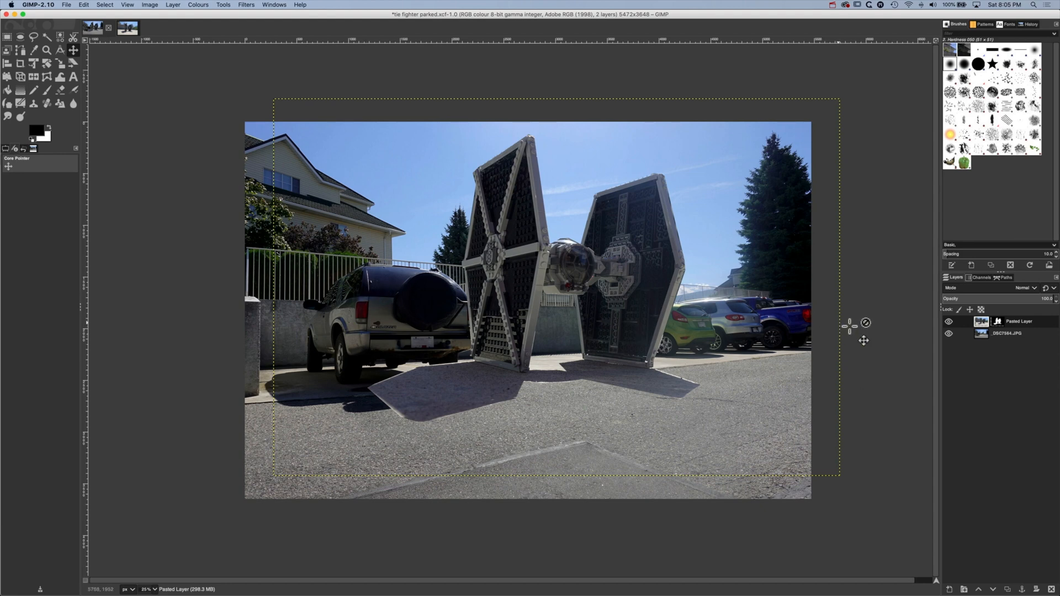
Hide the pasted layer and start a Free Select outline down the SUV's rear edge, past the tail light to the bumper
left_click(948, 321)
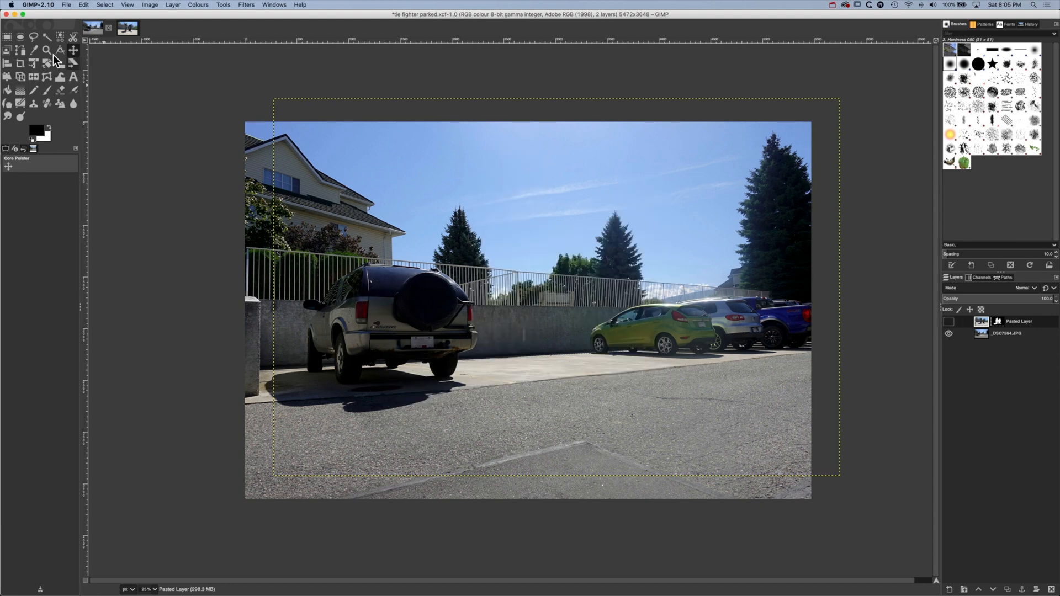
left_click(33, 39)
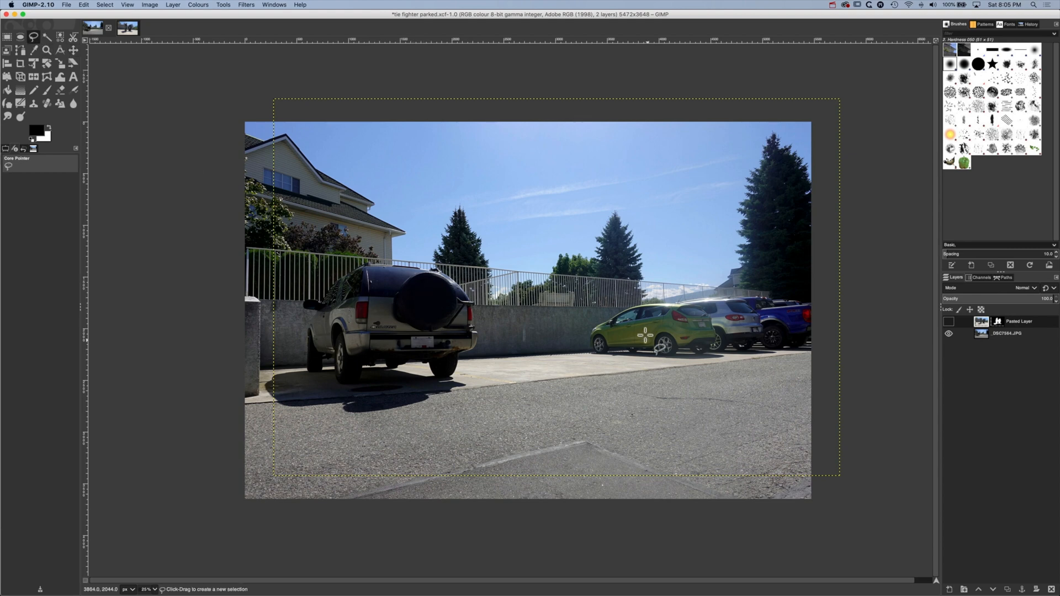
left_click(155, 590)
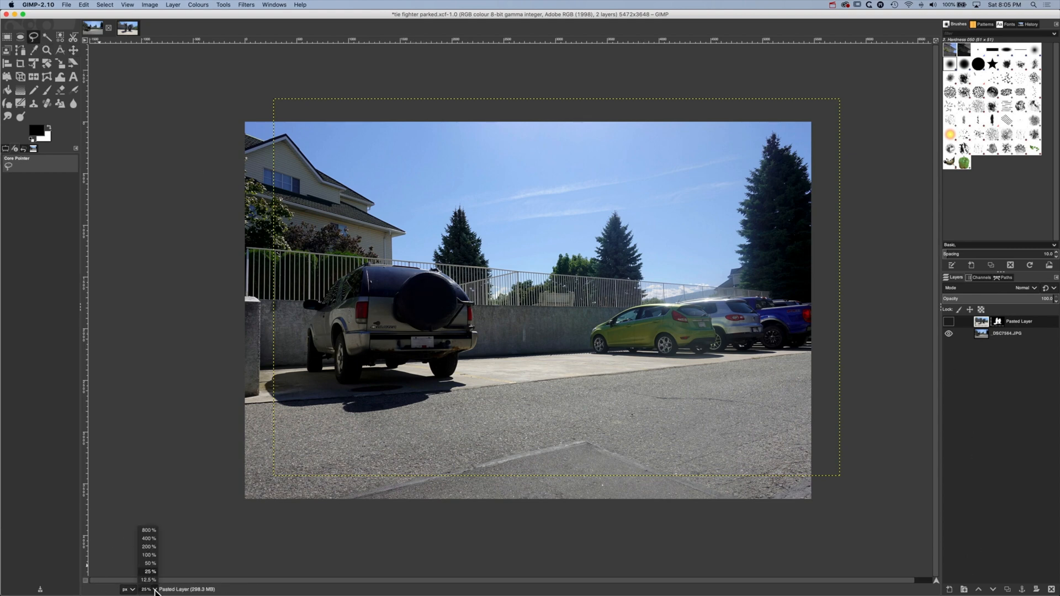
left_click(153, 555)
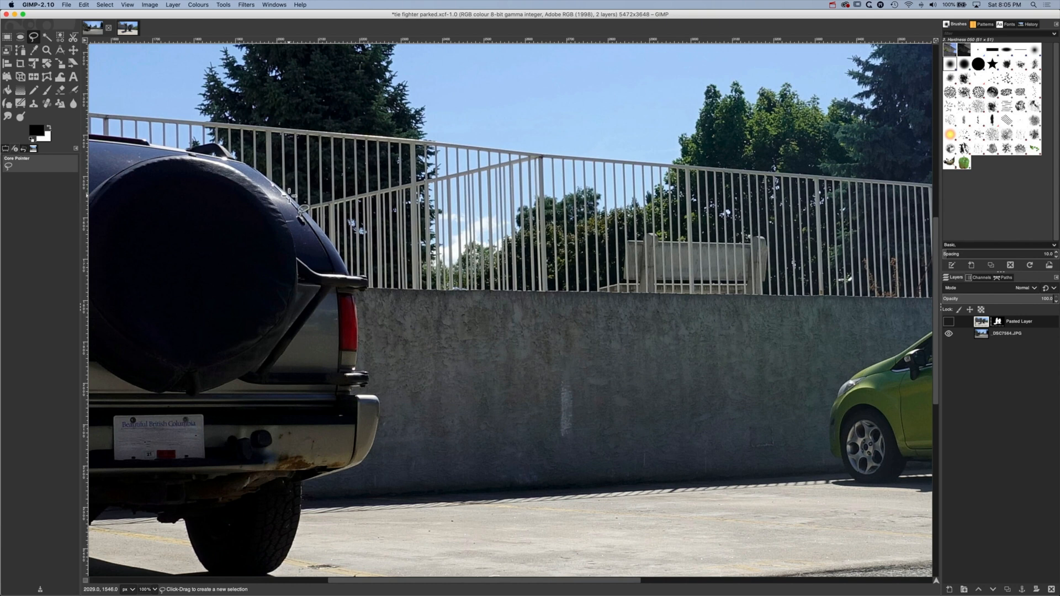
left_click(368, 282)
left_click(361, 293)
left_click(356, 297)
left_click(359, 339)
left_click(356, 364)
left_click(368, 373)
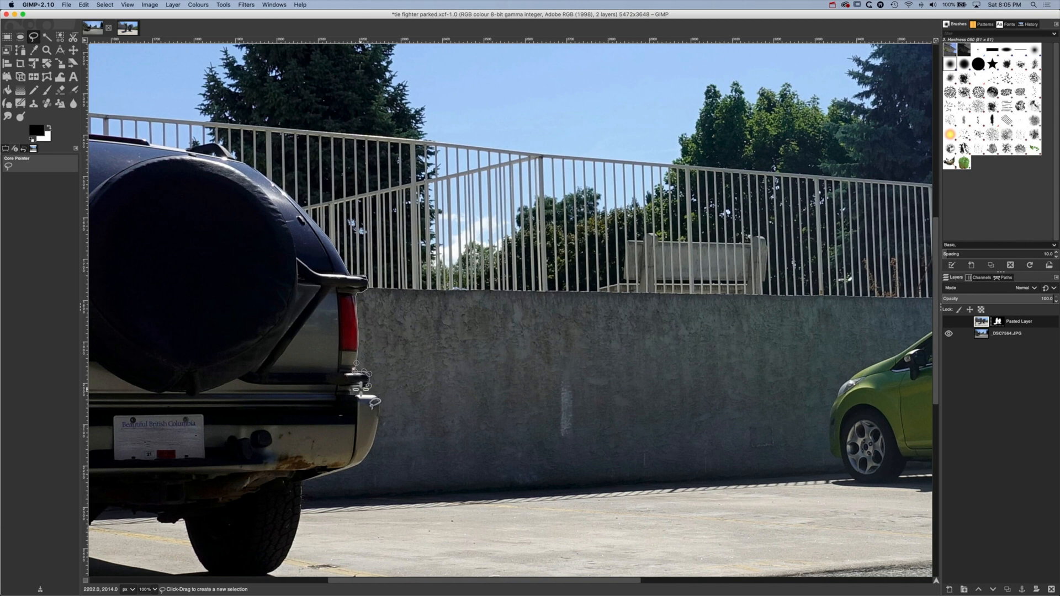
Continue the selection outline around the end of the SUV's rear bumper and down the outer edge of its rear tyre
left_click(351, 388)
left_click(351, 394)
left_click(373, 442)
left_click(359, 463)
left_click(302, 484)
left_click(301, 494)
left_click(298, 524)
scroll(298, 525, "down", 5)
scroll(298, 524, "left", 2)
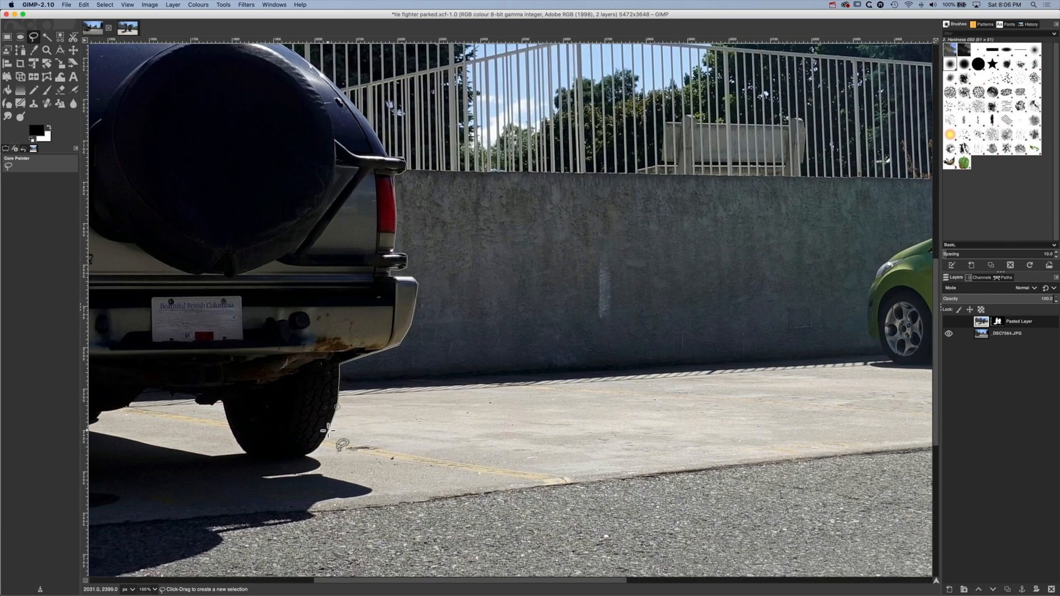
left_click(328, 430)
left_click(318, 448)
Extend the selection outline around the SUV's shadow on the ground behind the rear tyre
left_click(320, 461)
left_click(316, 469)
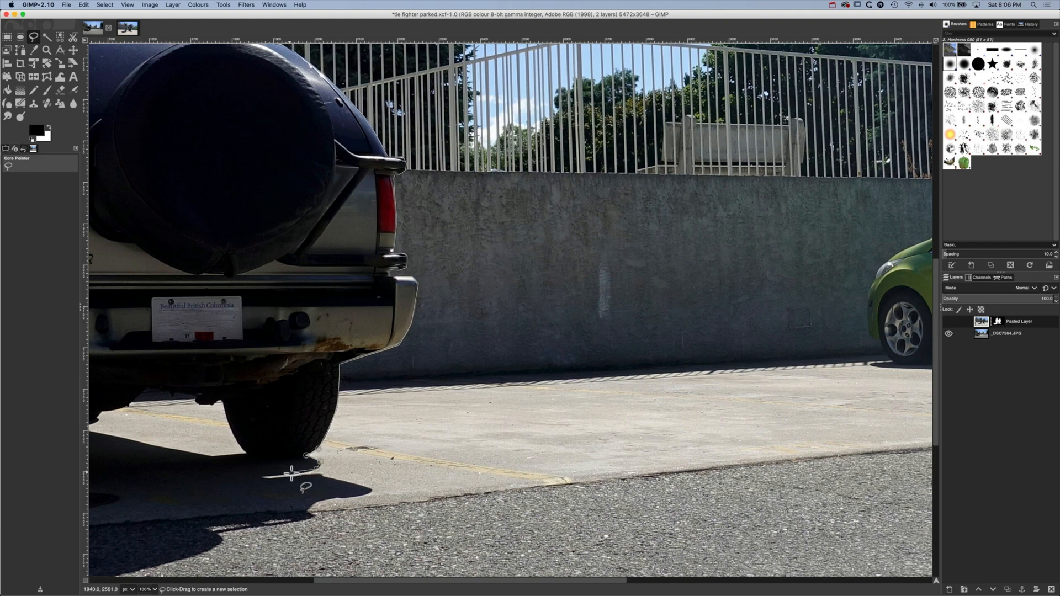
left_click(261, 477)
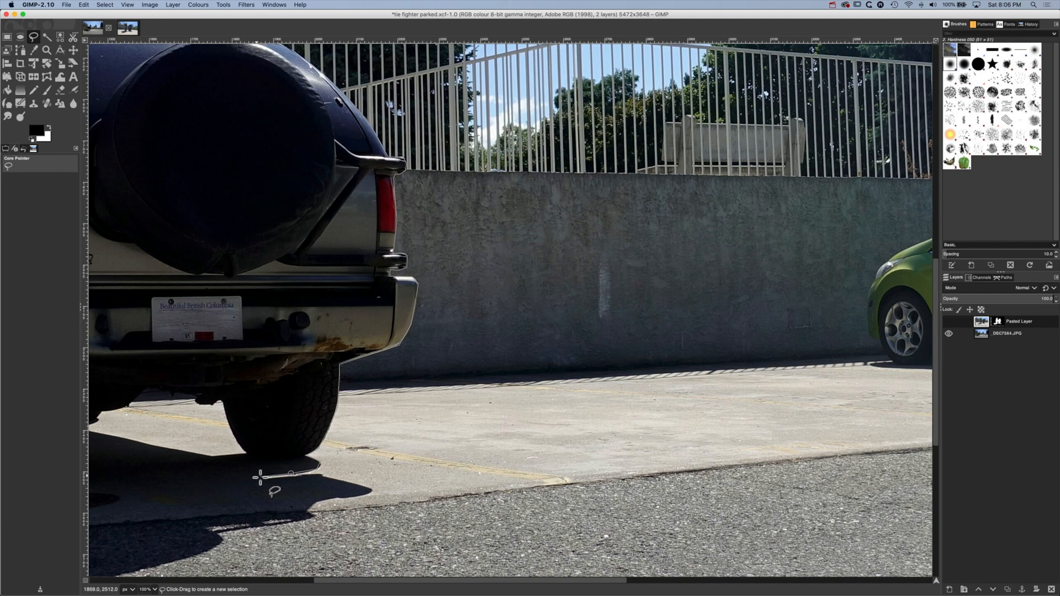
left_click(310, 476)
left_click(321, 477)
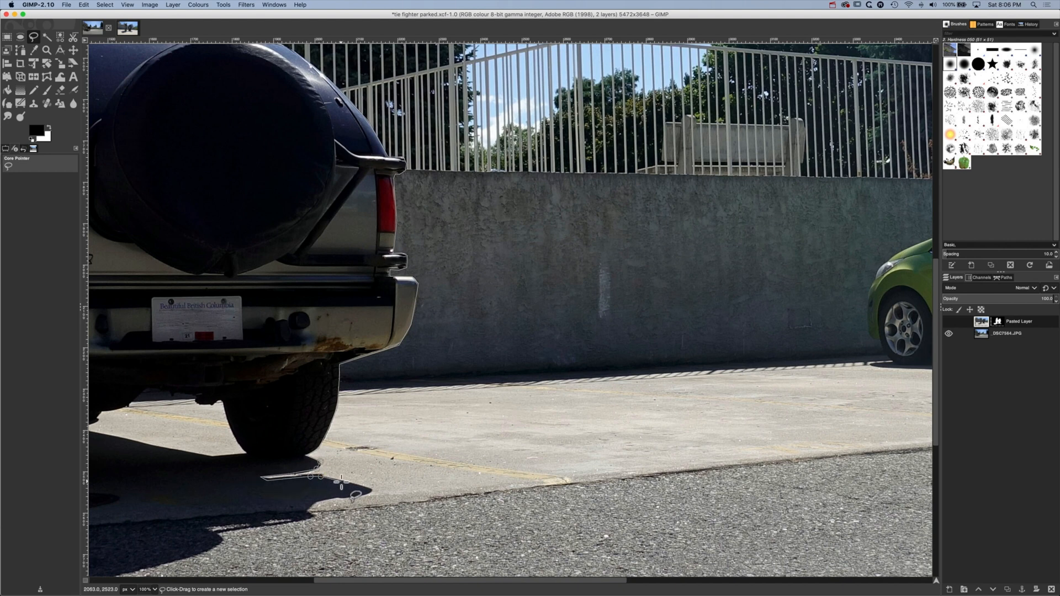
left_click(349, 484)
left_click(367, 492)
left_click(344, 497)
left_click(332, 496)
left_click(308, 508)
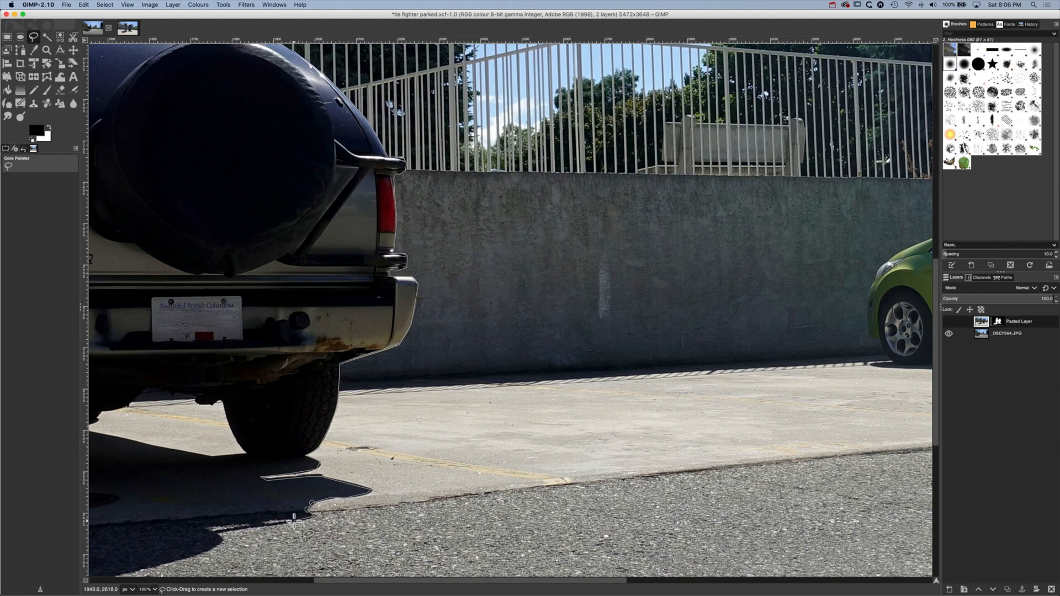
left_click(173, 538)
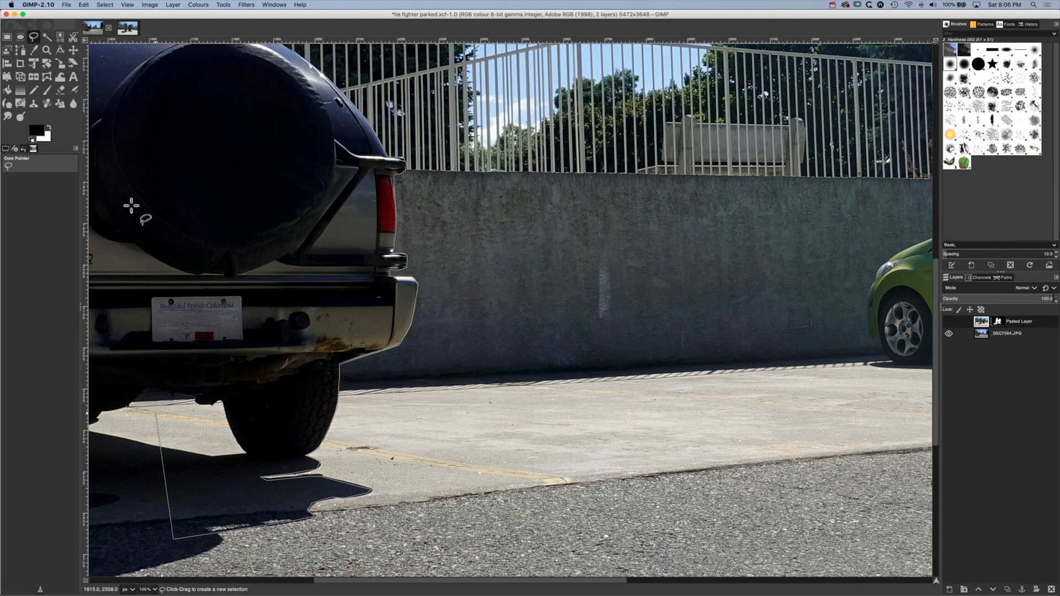
Carry the outline up through the bumper and spare wheel, along the rear body edge, and close it into a selection
left_click(147, 123)
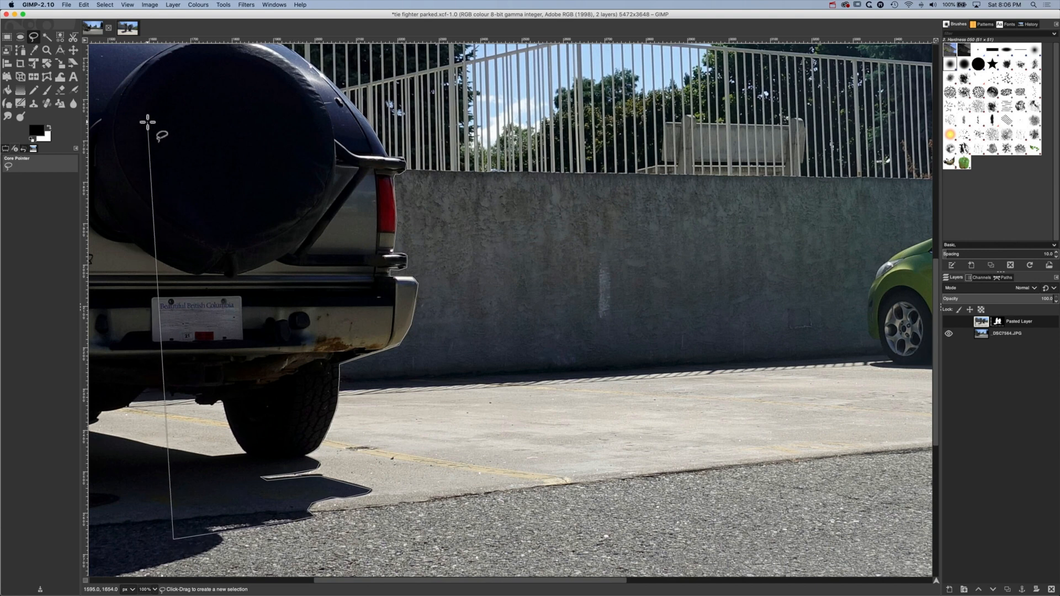
left_click(137, 76)
left_click(301, 58)
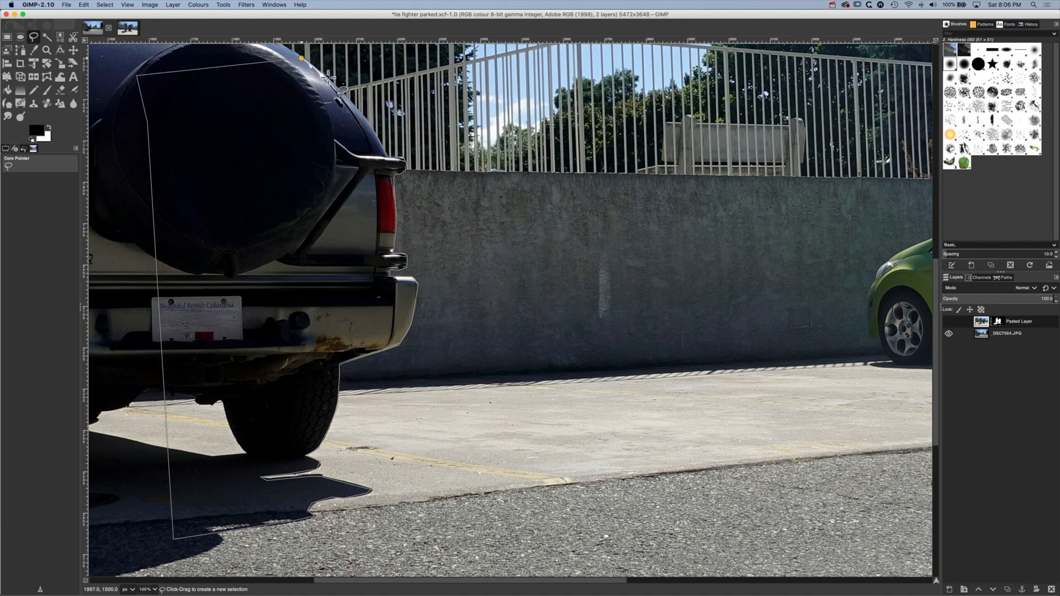
left_click(327, 78)
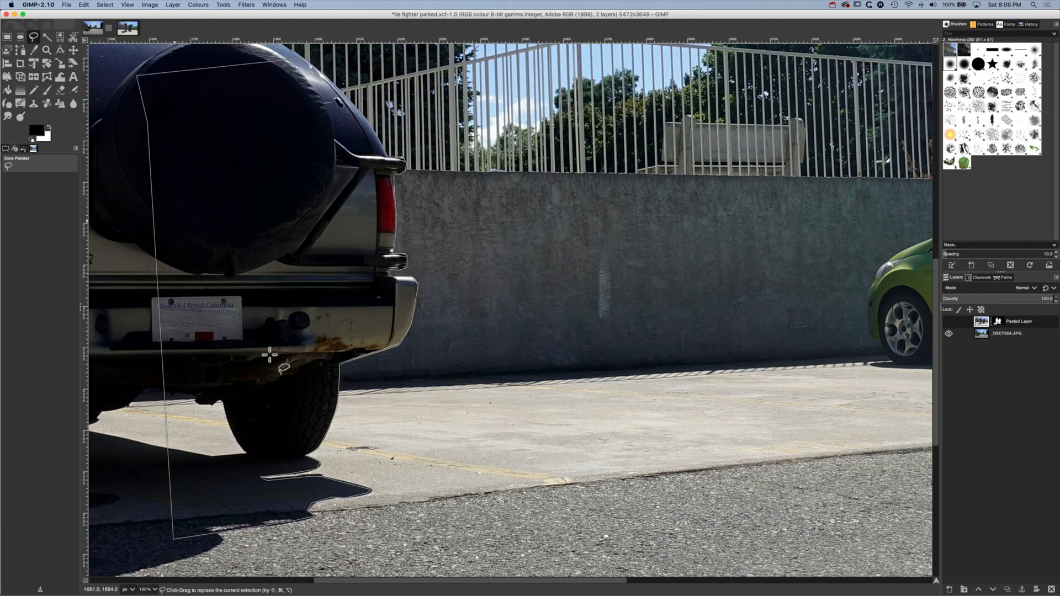
key("Return")
Show the pasted layer and paint black on its mask inside the selection to uncover the SUV's tail light and bumper
left_click(949, 321)
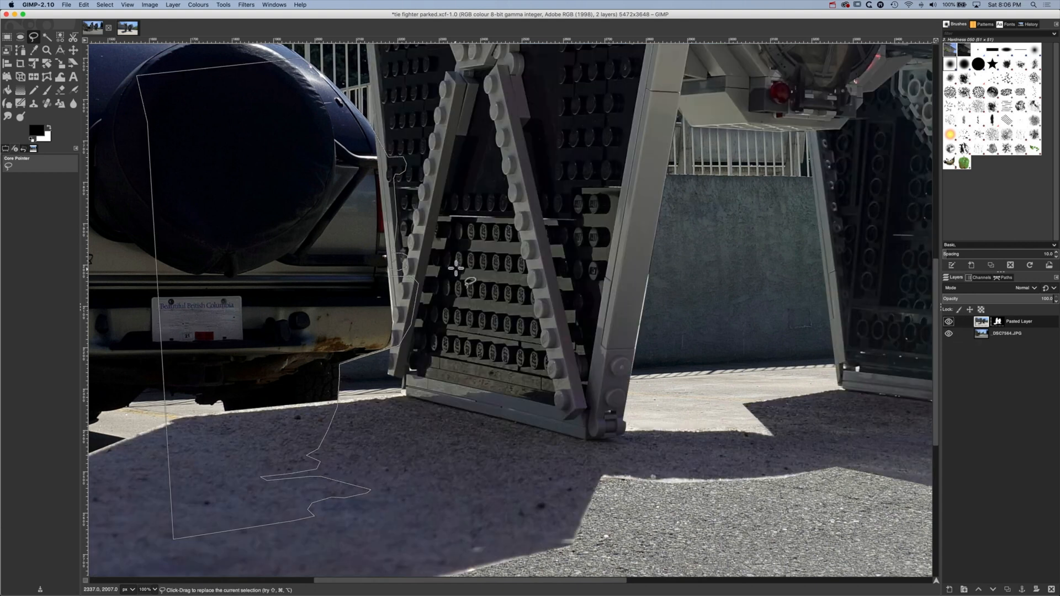
left_click(1000, 323)
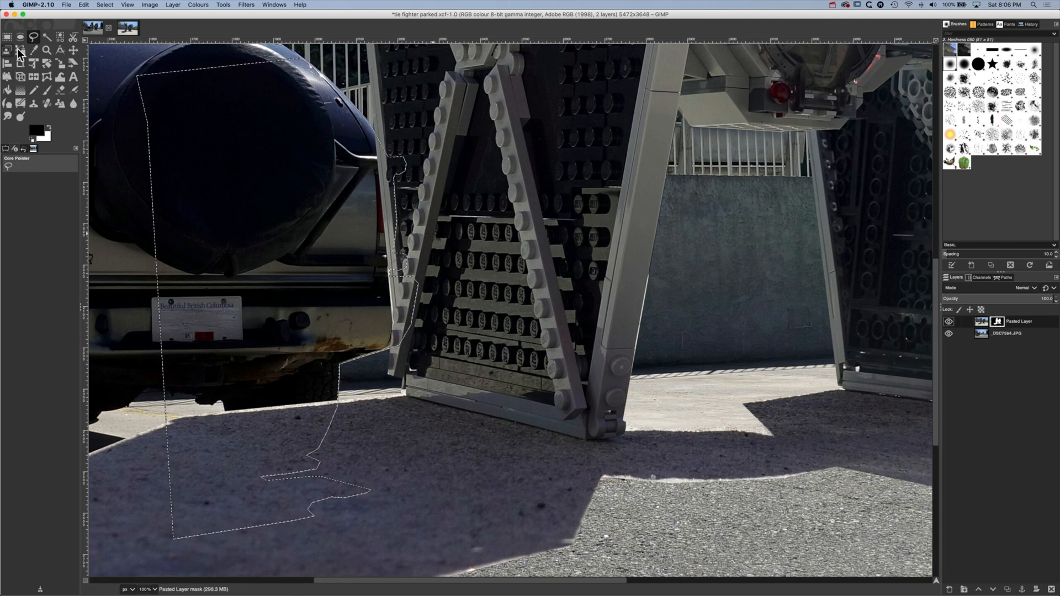
left_click(46, 90)
key("ctrl+shift+a")
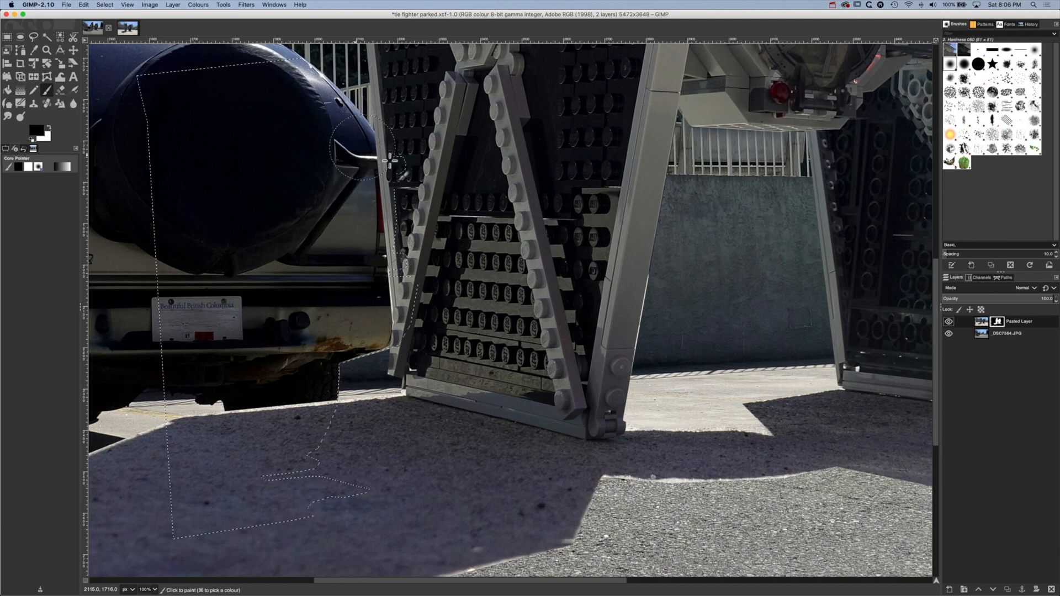
mouse_move(365, 152)
left_mouse_down()
mouse_move(397, 213)
mouse_move(381, 247)
mouse_move(405, 262)
mouse_move(387, 279)
mouse_move(410, 294)
mouse_move(387, 345)
left_mouse_up()
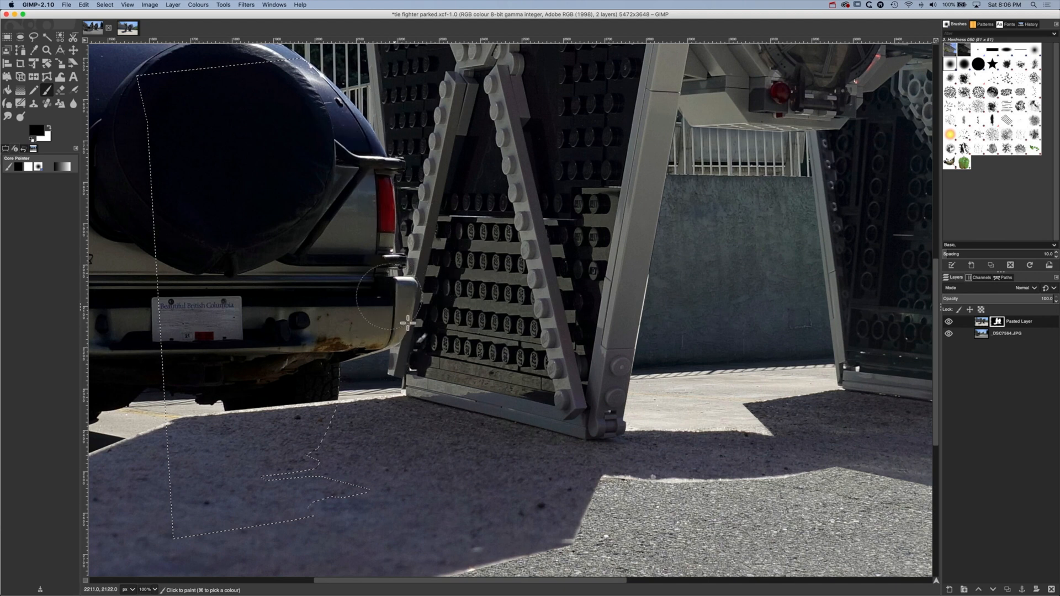
scroll(374, 356, "up", 5)
scroll(374, 356, "up", 5)
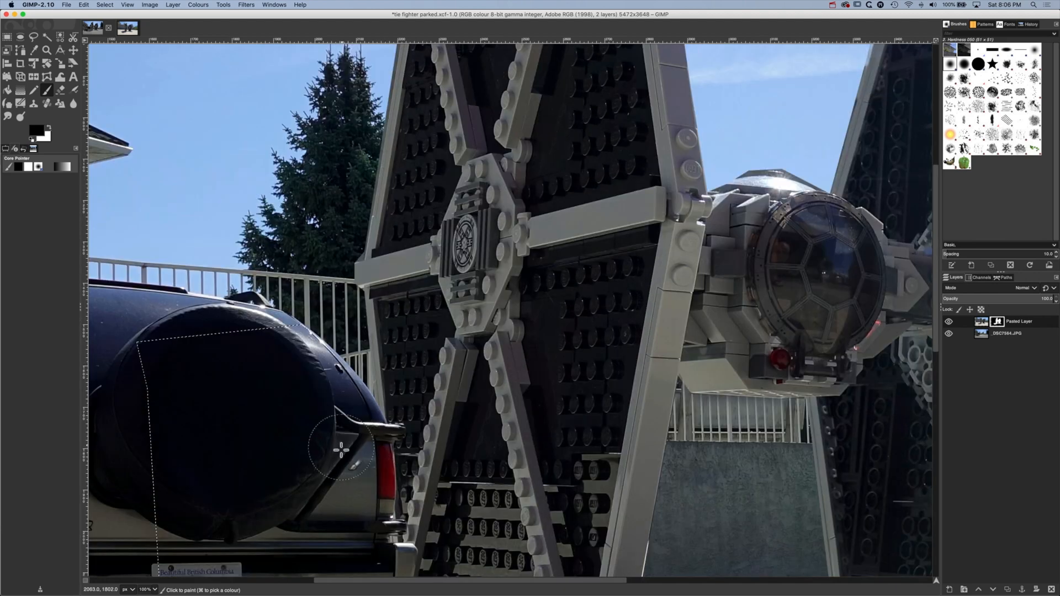
left_click_drag(354, 425, 387, 206)
Paint black on the mask inside the selection to uncover the SUV's rear tyre and its ground shadow
mouse_move(277, 452)
left_mouse_down()
mouse_move(322, 507)
mouse_move(342, 456)
mouse_move(343, 478)
mouse_move(356, 450)
mouse_move(328, 511)
mouse_move(353, 468)
mouse_move(290, 536)
mouse_move(317, 539)
mouse_move(259, 545)
mouse_move(353, 557)
mouse_move(300, 546)
left_mouse_up()
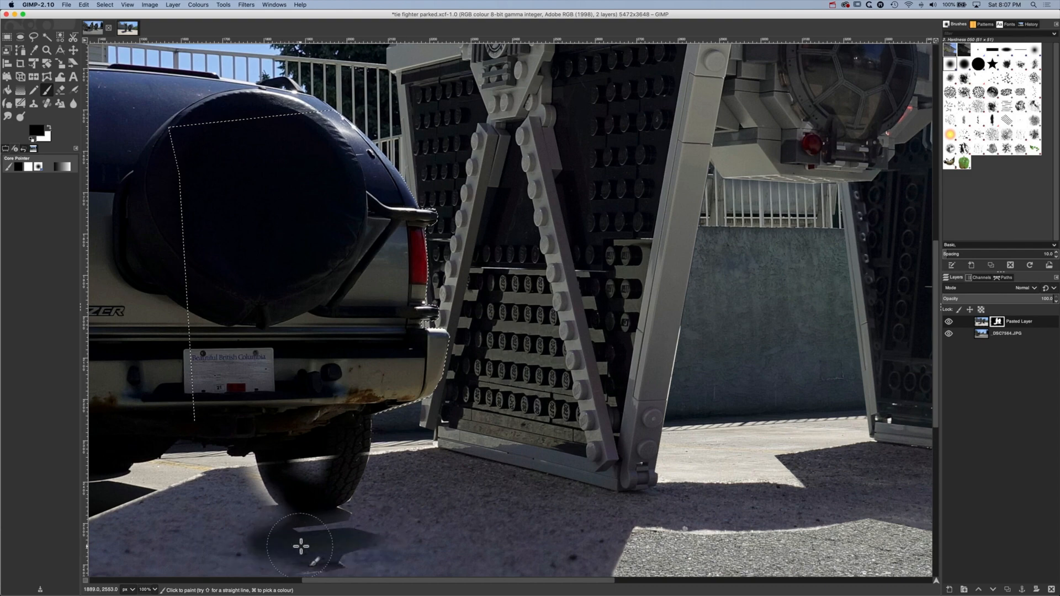
mouse_move(319, 434)
left_mouse_down()
mouse_move(440, 253)
mouse_move(374, 372)
left_mouse_up()
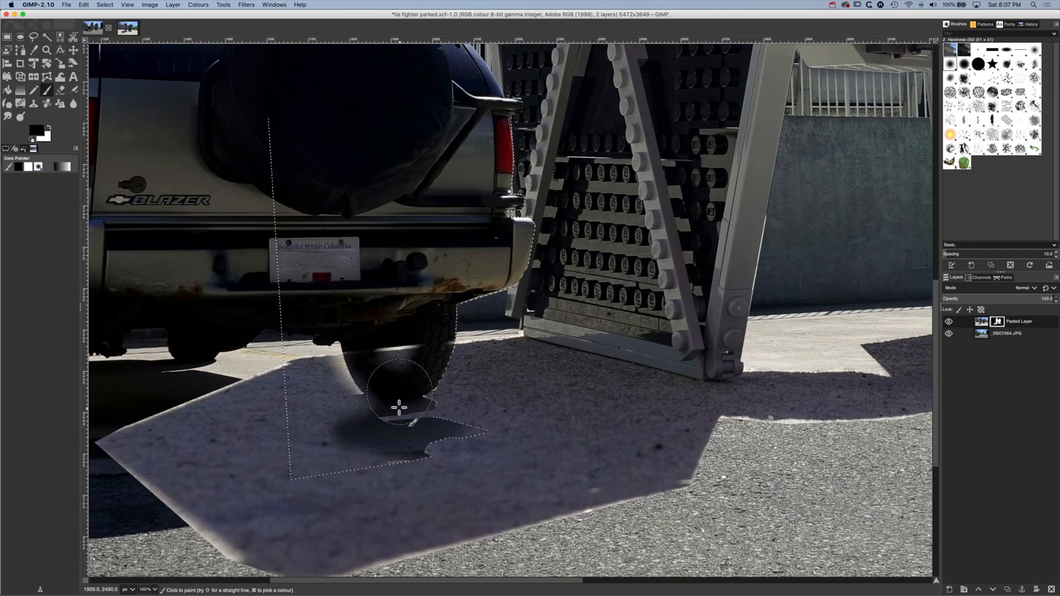
mouse_move(398, 407)
left_mouse_down()
mouse_move(384, 449)
mouse_move(271, 474)
left_mouse_up()
mouse_move(277, 397)
left_mouse_down()
mouse_move(307, 439)
mouse_move(343, 458)
left_mouse_up()
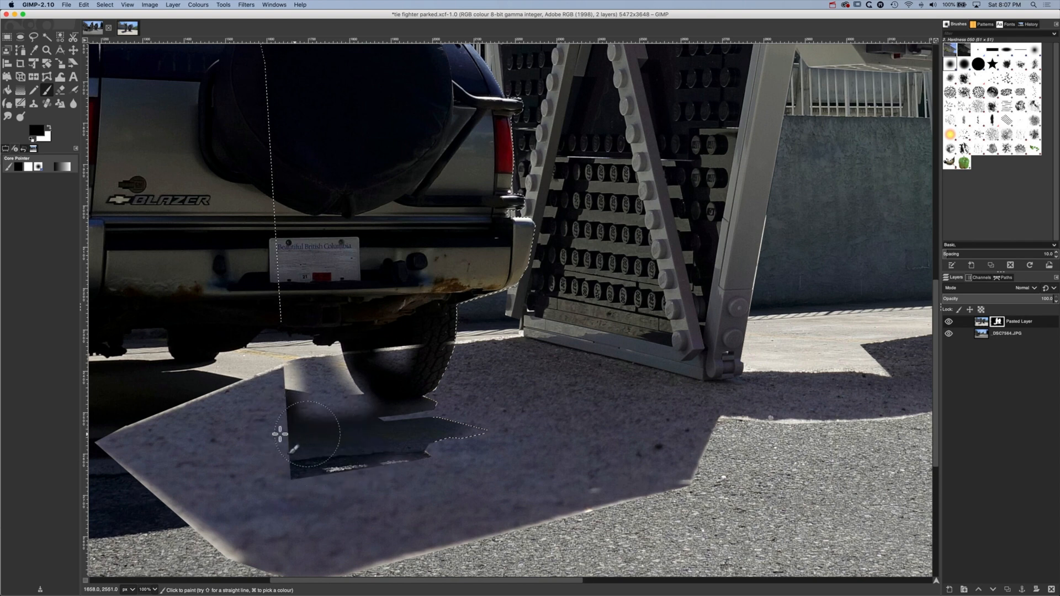
Paint white on the mask to restore the fighter's shadow on the ground beside the inner edge of the rear tyre
left_click(48, 128)
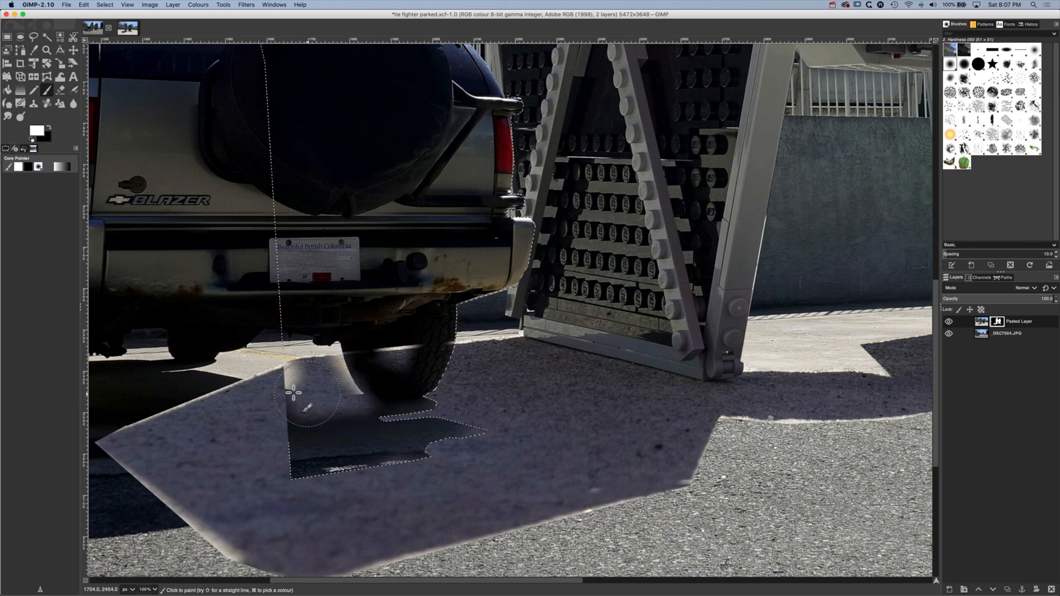
mouse_move(320, 386)
left_mouse_down()
mouse_move(358, 381)
mouse_move(342, 391)
mouse_move(339, 365)
mouse_move(360, 398)
left_mouse_up()
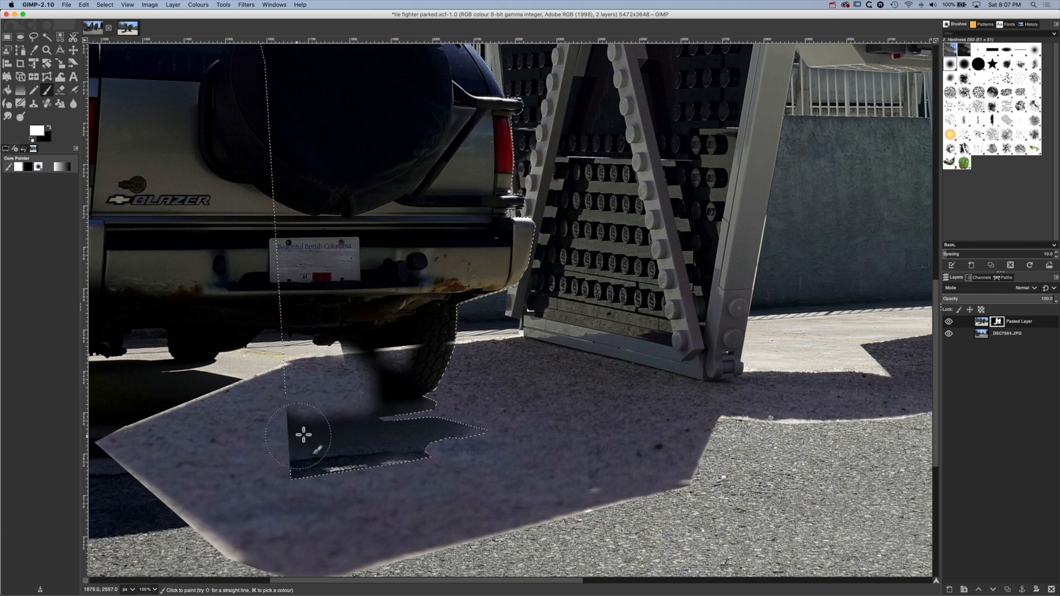
mouse_move(303, 434)
left_mouse_down()
mouse_move(297, 412)
mouse_move(329, 390)
left_mouse_up()
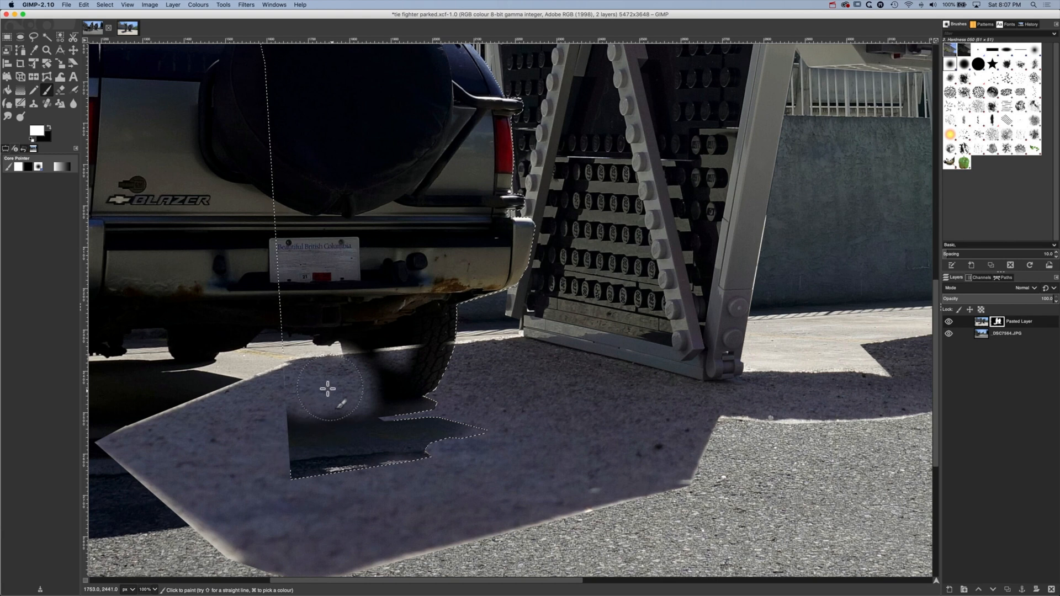
Reduce the brush size to 73 and paint black on the mask to uncover the inner side of the rear tyre
left_click(49, 127)
mouse_move(344, 367)
left_mouse_down()
mouse_move(374, 367)
mouse_move(385, 346)
mouse_move(399, 360)
left_mouse_up()
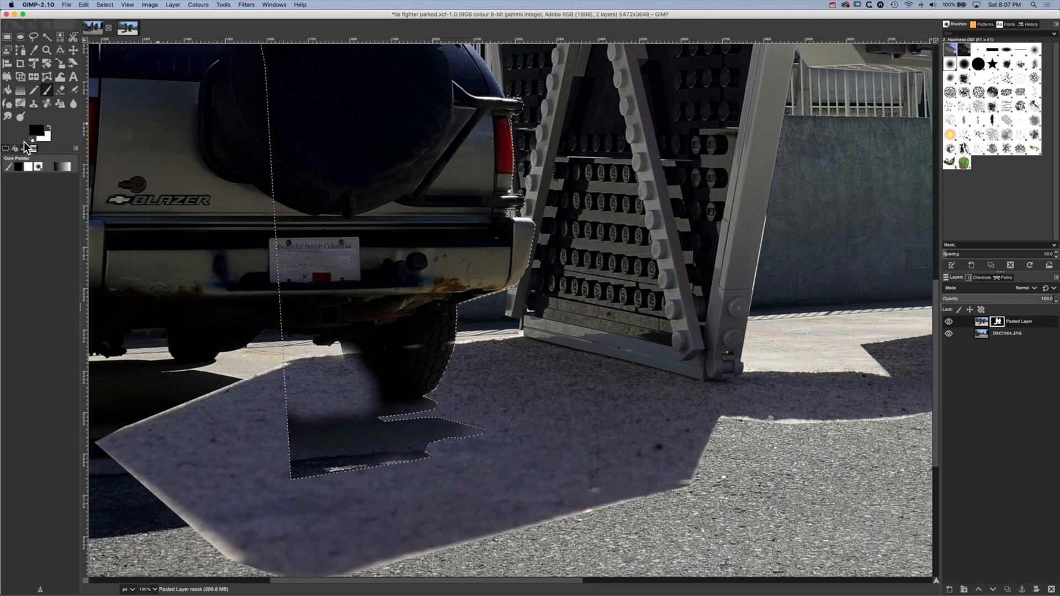
left_click(6, 149)
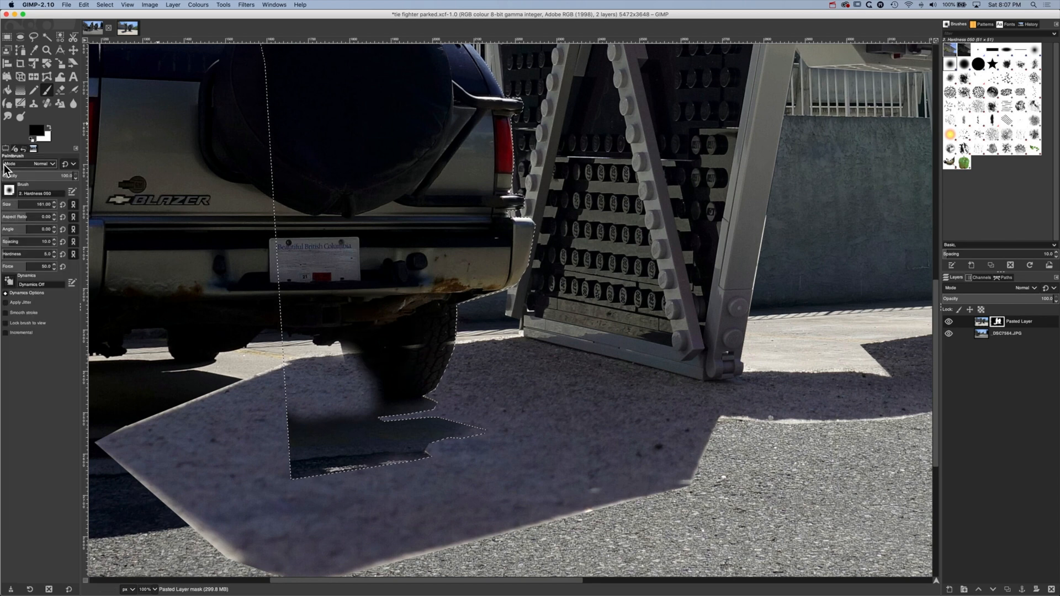
left_click_drag(14, 207, 1056, 207)
mouse_move(26, 205)
left_mouse_down()
mouse_move(4, 205)
mouse_move(1052, 206)
mouse_move(16, 206)
left_mouse_up()
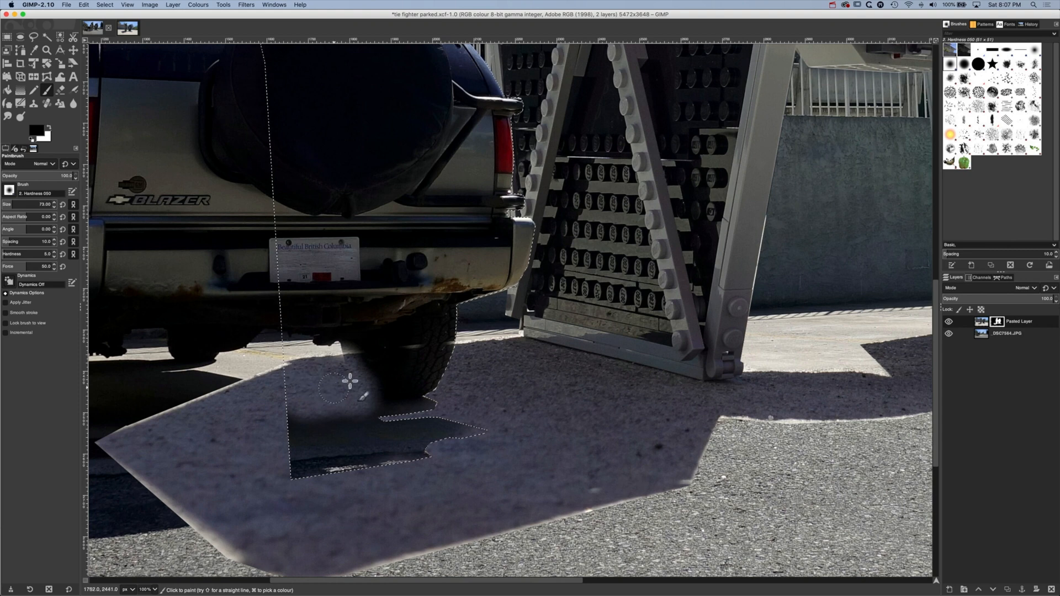
mouse_move(350, 346)
left_mouse_down()
mouse_move(366, 383)
mouse_move(397, 383)
mouse_move(410, 347)
mouse_move(392, 402)
mouse_move(359, 407)
mouse_move(335, 383)
mouse_move(288, 416)
left_mouse_up()
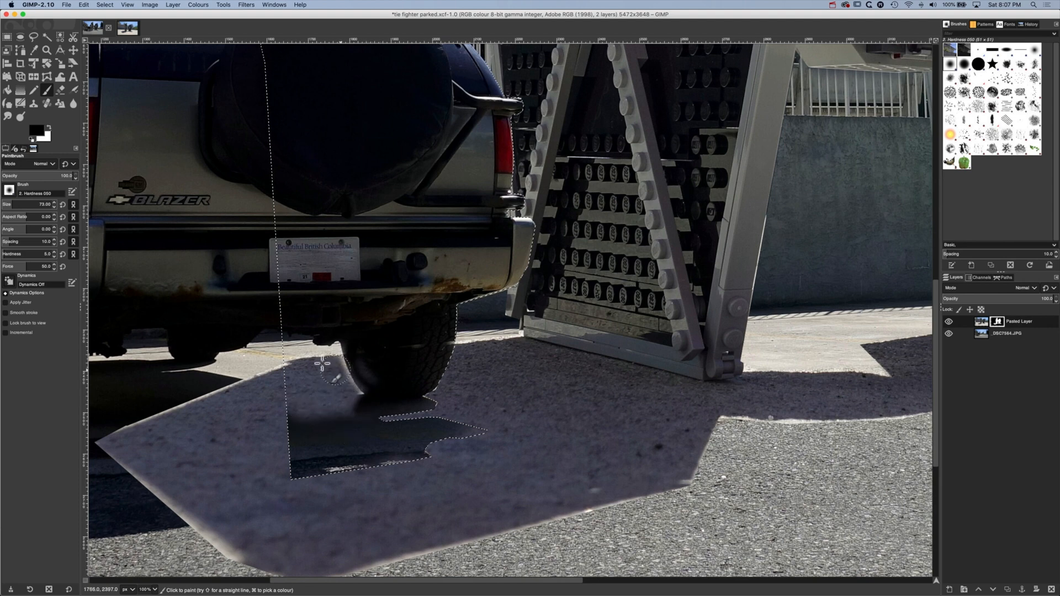
Touch up the mask with white beside the tyre's inner edge and black across the top of the tyre
left_click(50, 128)
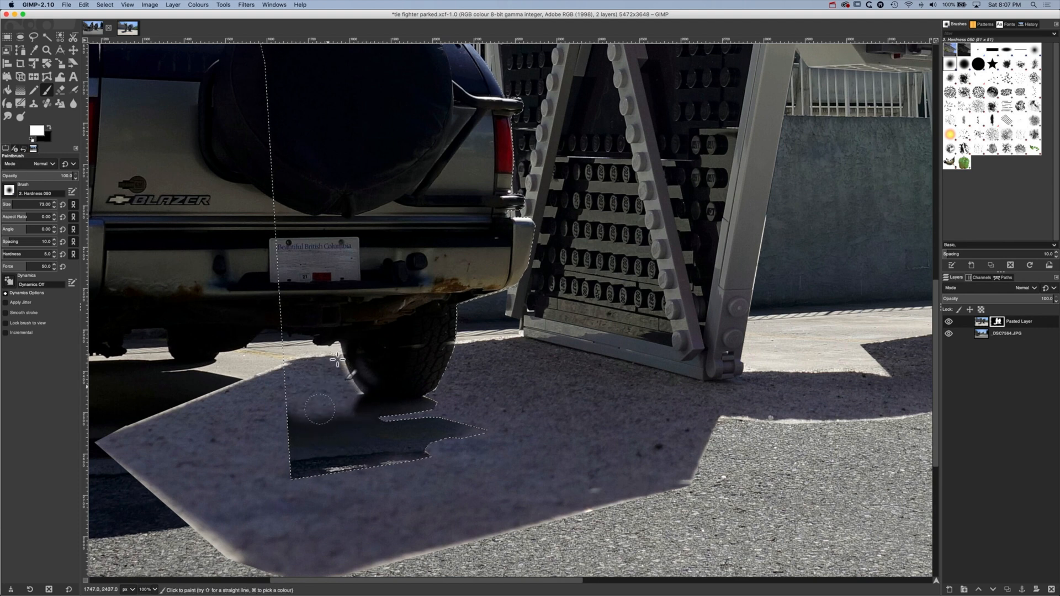
mouse_move(332, 370)
left_mouse_down()
mouse_move(349, 405)
mouse_move(339, 363)
left_mouse_up()
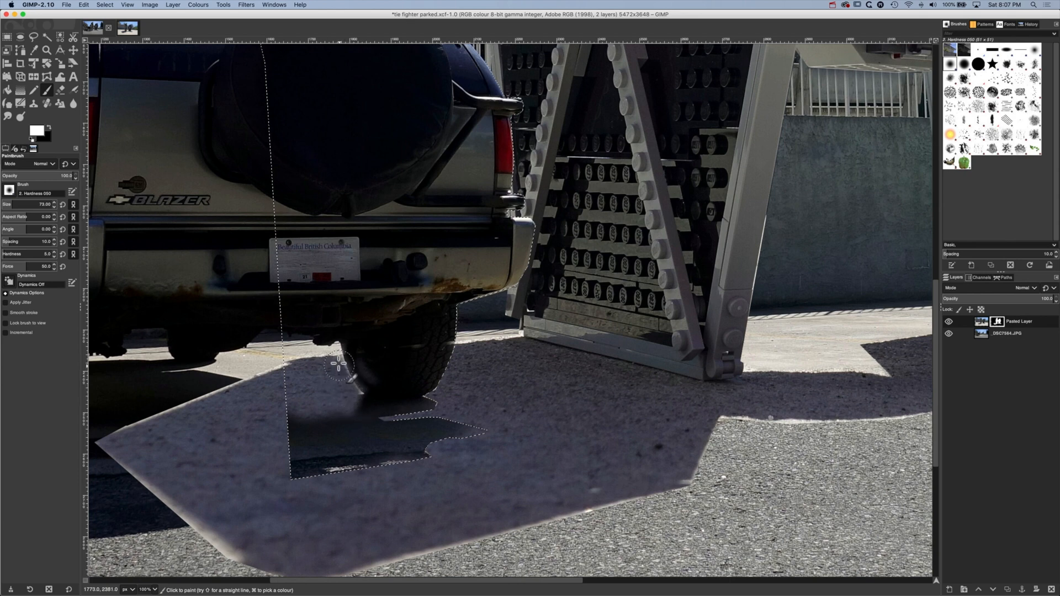
left_click(51, 128)
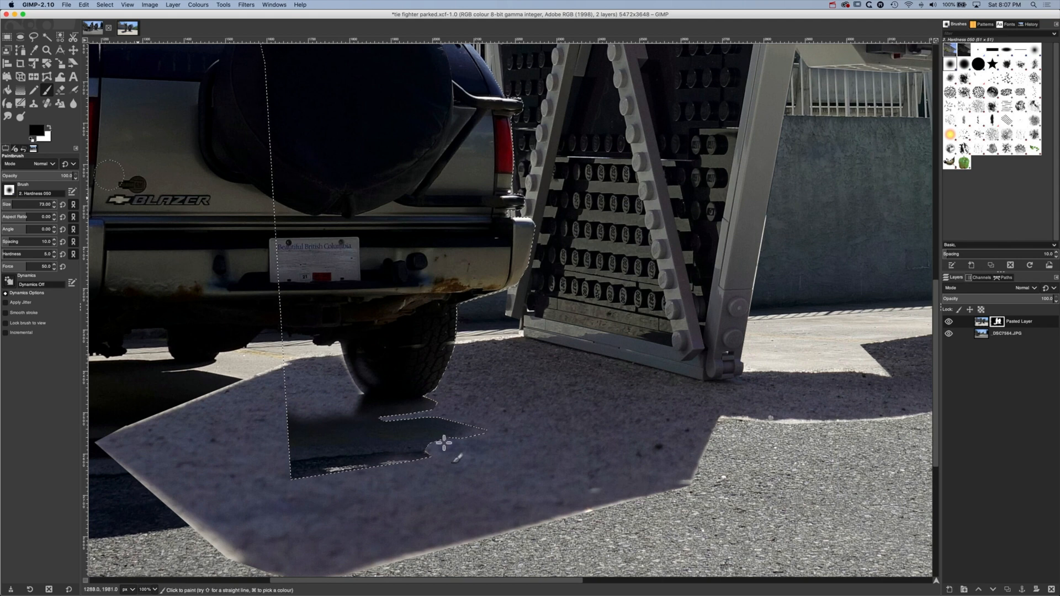
mouse_move(354, 346)
left_mouse_down()
mouse_move(374, 385)
mouse_move(370, 371)
mouse_move(404, 348)
mouse_move(436, 338)
mouse_move(435, 355)
mouse_move(443, 344)
left_mouse_up()
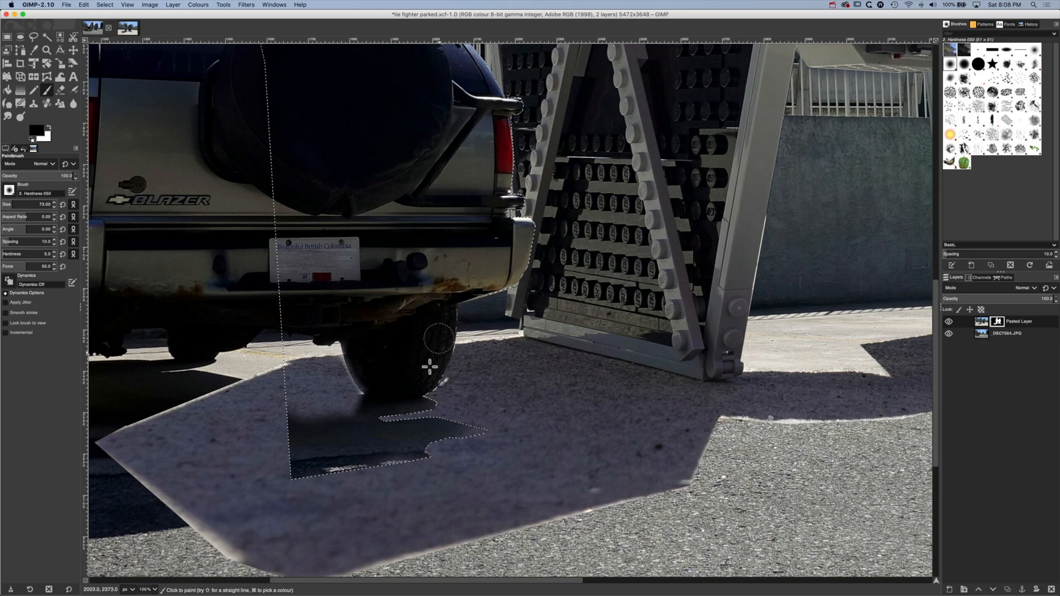
Clear the selection around the SUV's rear corner and tyre
scroll(552, 387, "up", 15)
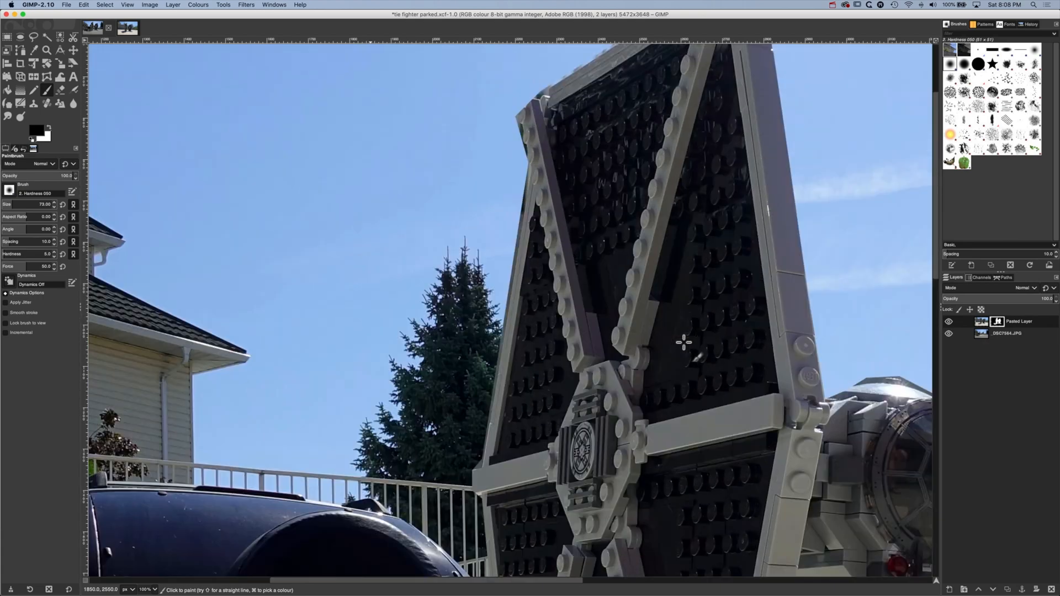
left_click_drag(632, 391, 312, 477)
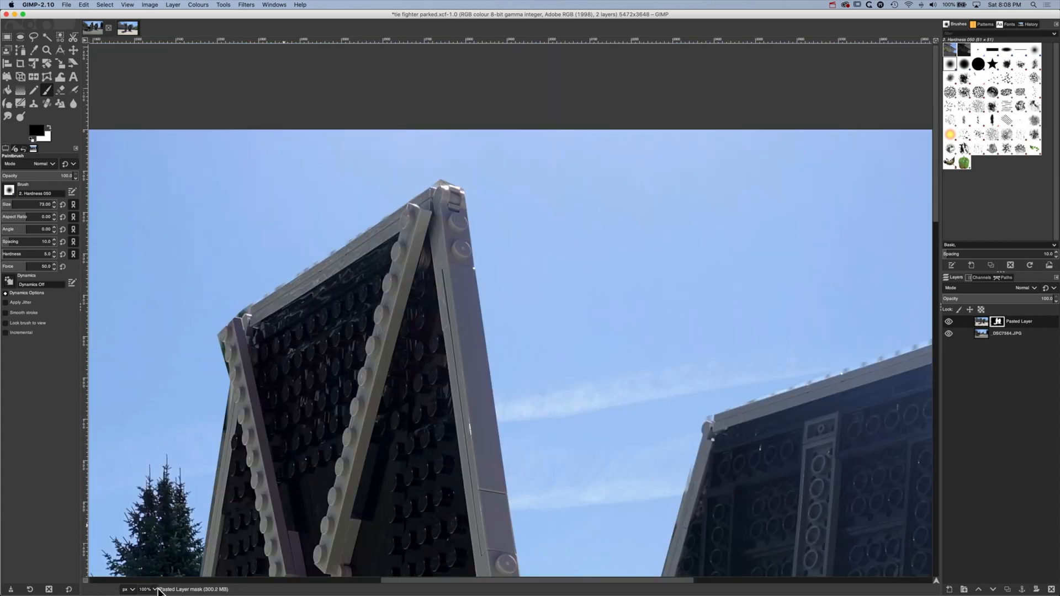
left_click(155, 589)
left_click(150, 572)
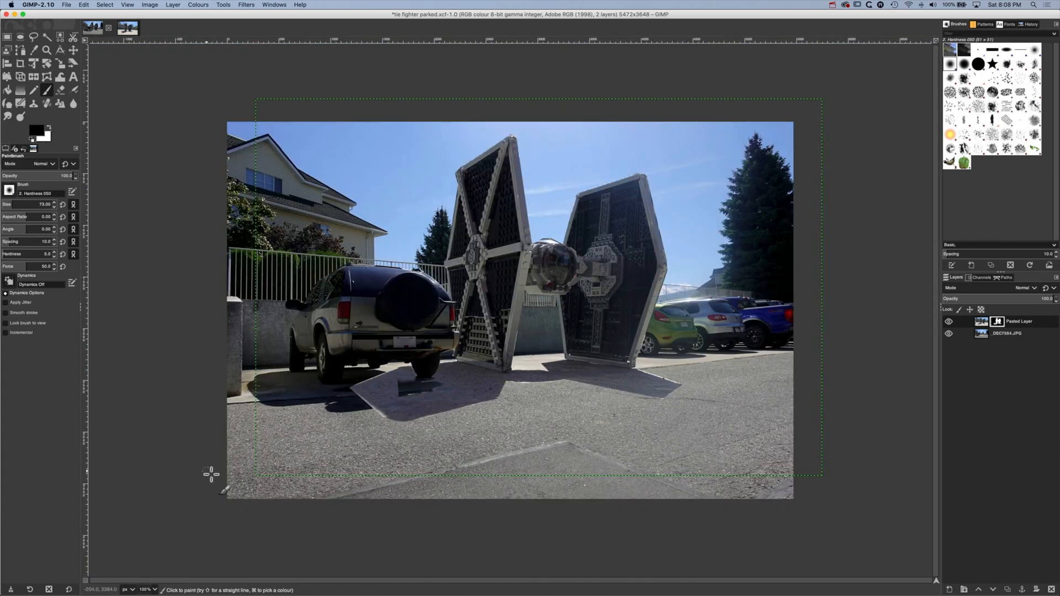
left_click(150, 5)
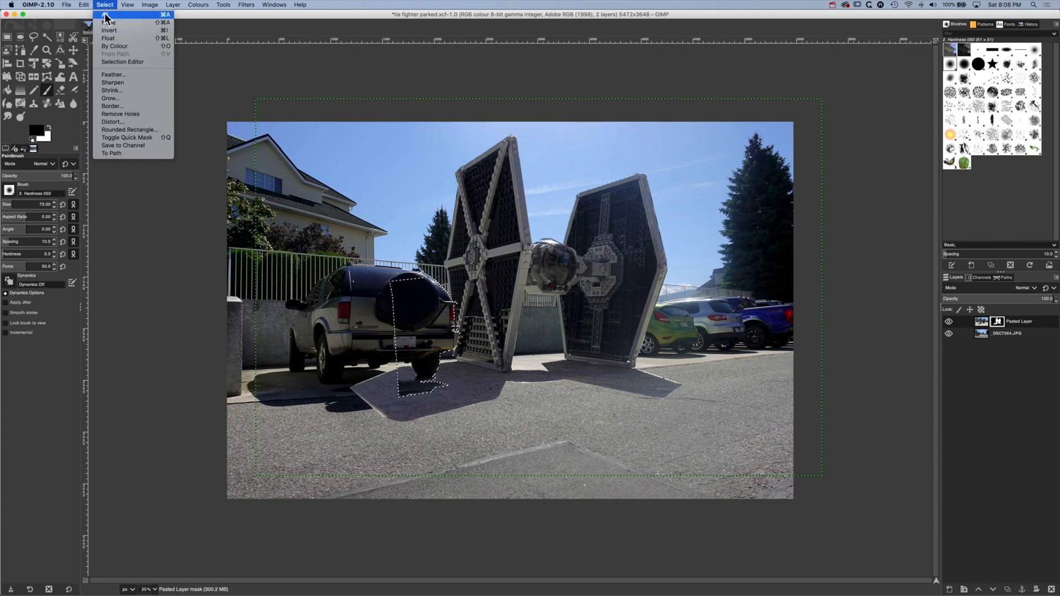
left_click(106, 14)
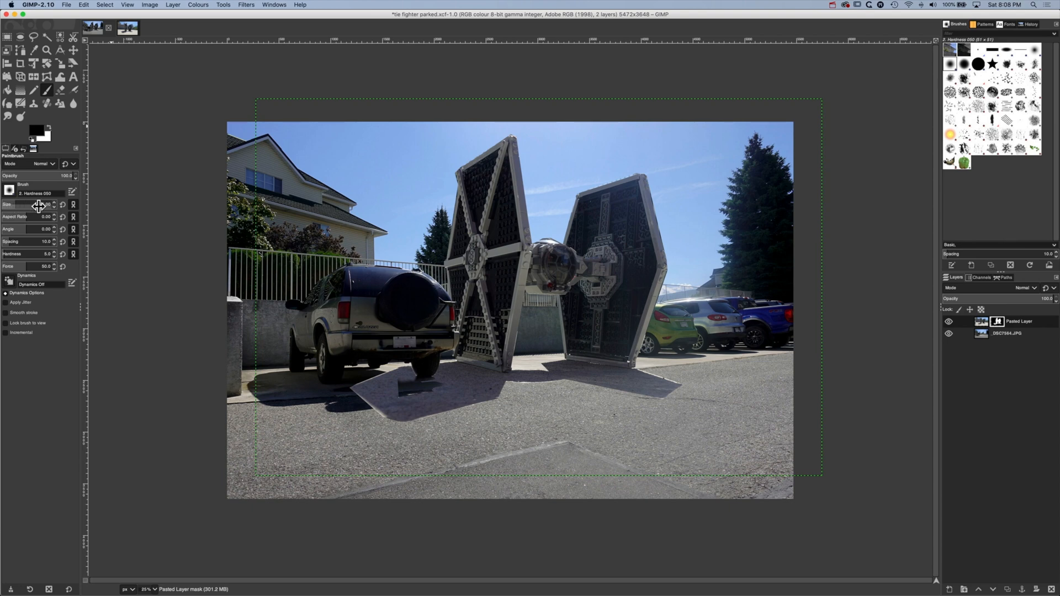
Set the brush size to 176, paint black on the mask where the fighter's shadow overlaps the SUV's ground shadow, and switch the foreground to white
left_click_drag(38, 206, 51, 206)
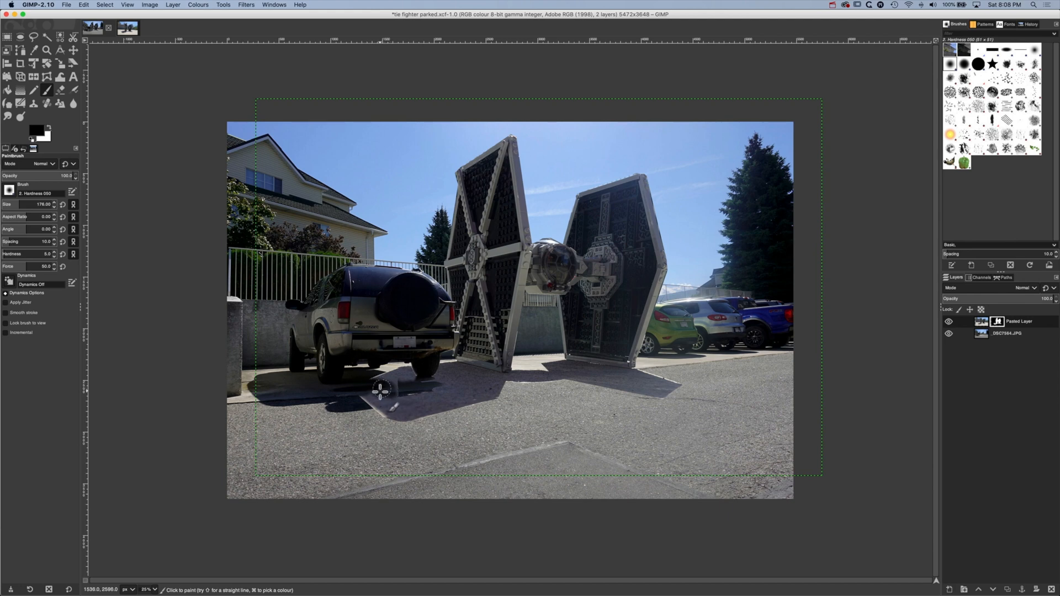
mouse_move(381, 397)
left_mouse_down()
mouse_move(360, 400)
mouse_move(396, 392)
left_mouse_up()
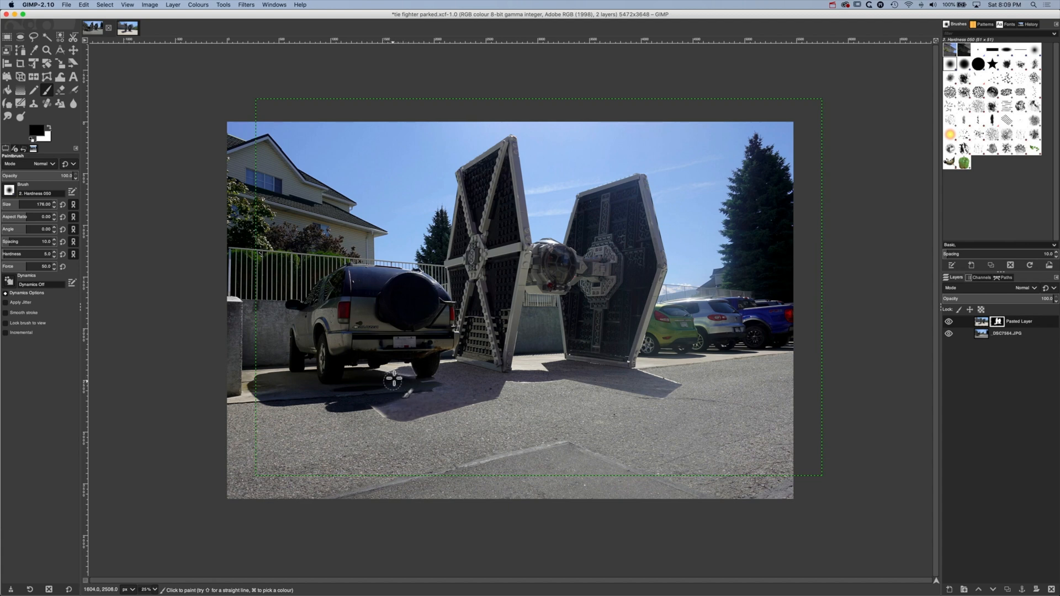
left_click(48, 128)
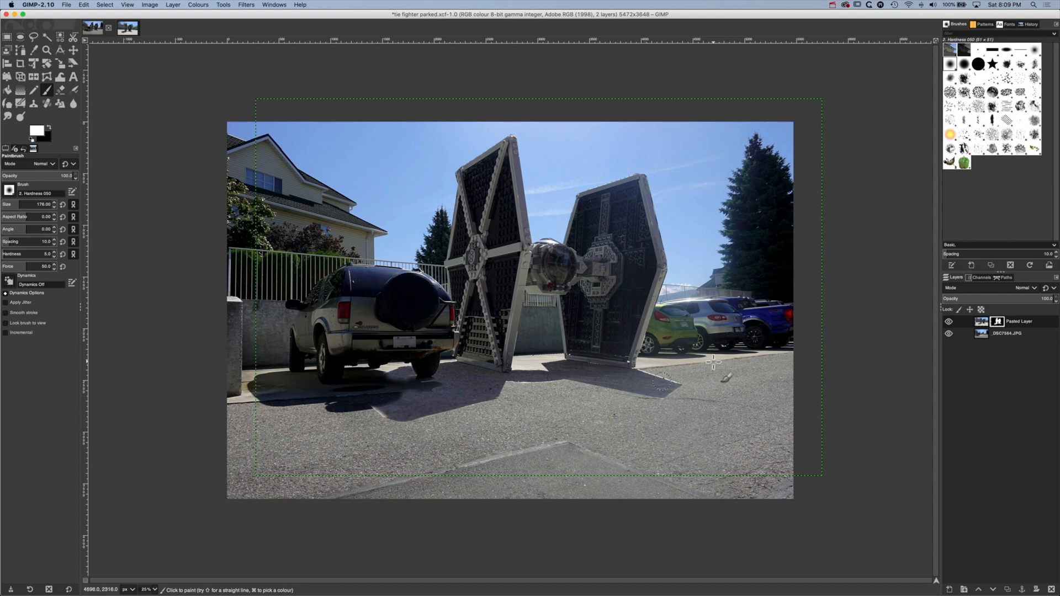
Add a new transparent layer at full image size above the pasted layer and save the file
left_click(949, 589)
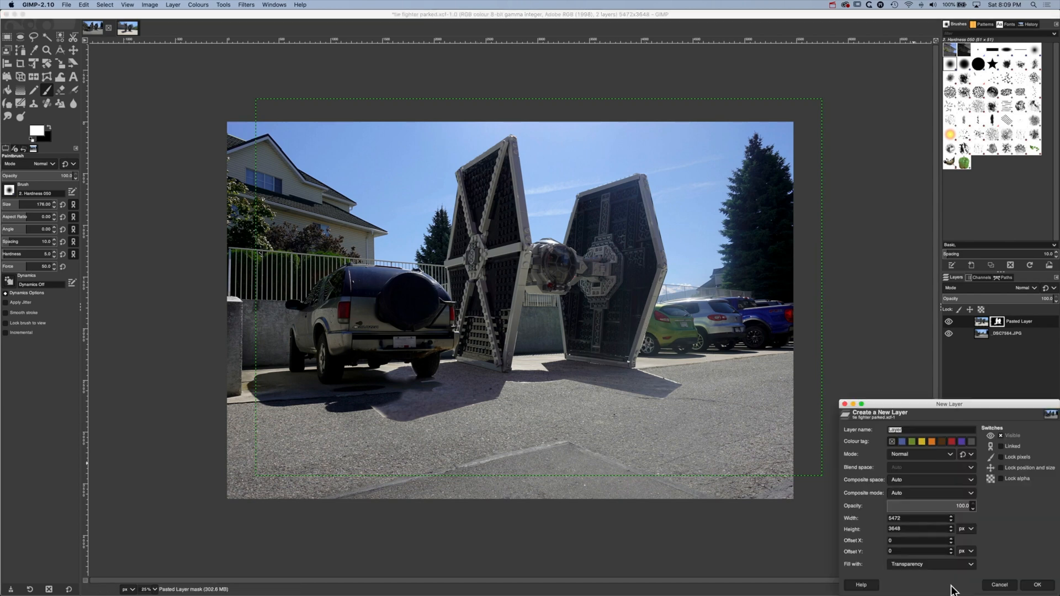
left_click(1032, 585)
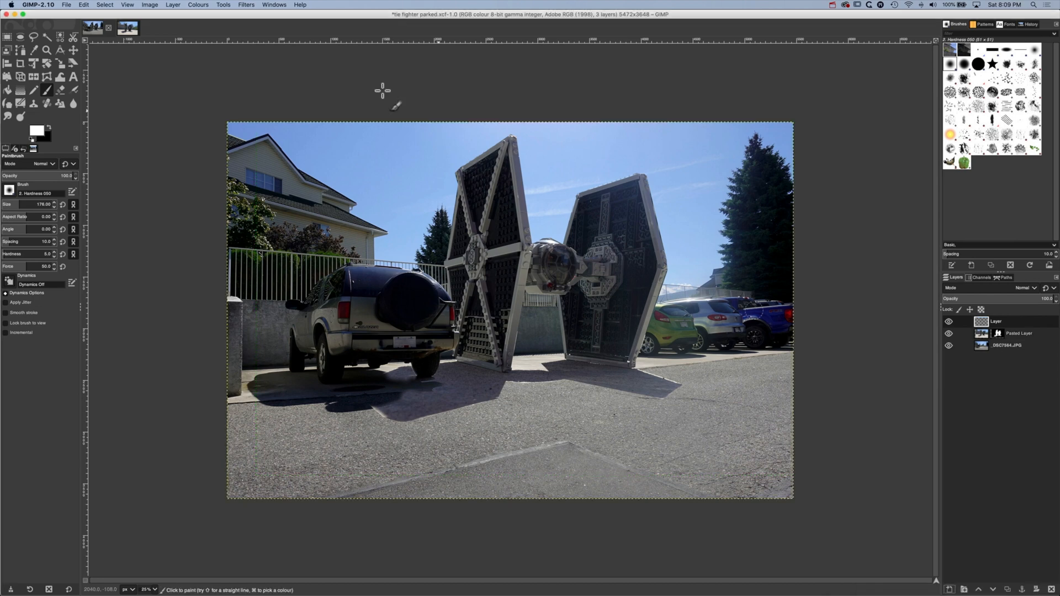
left_click(69, 5)
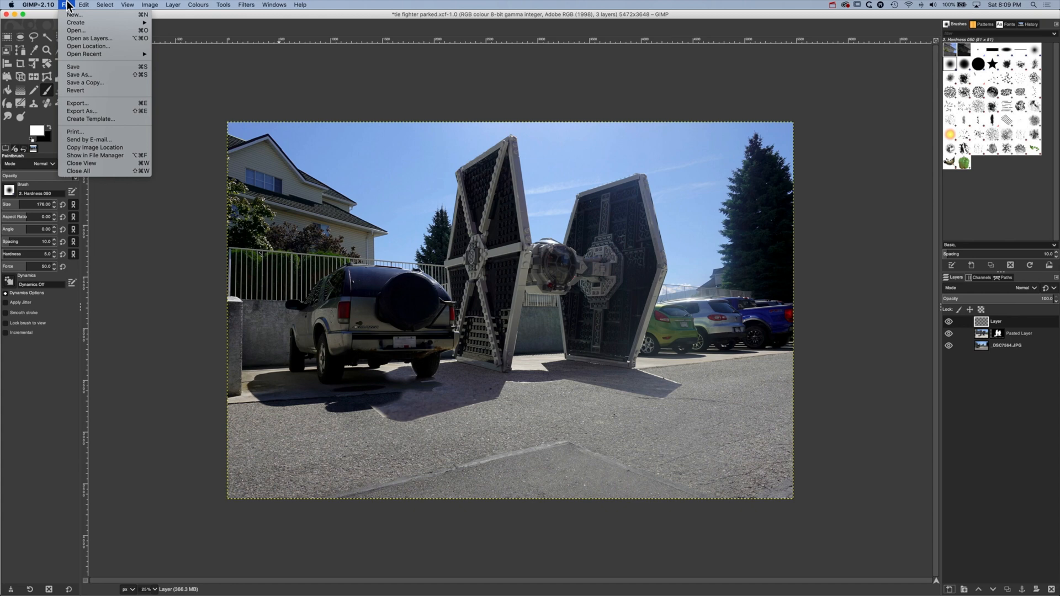
left_click(75, 67)
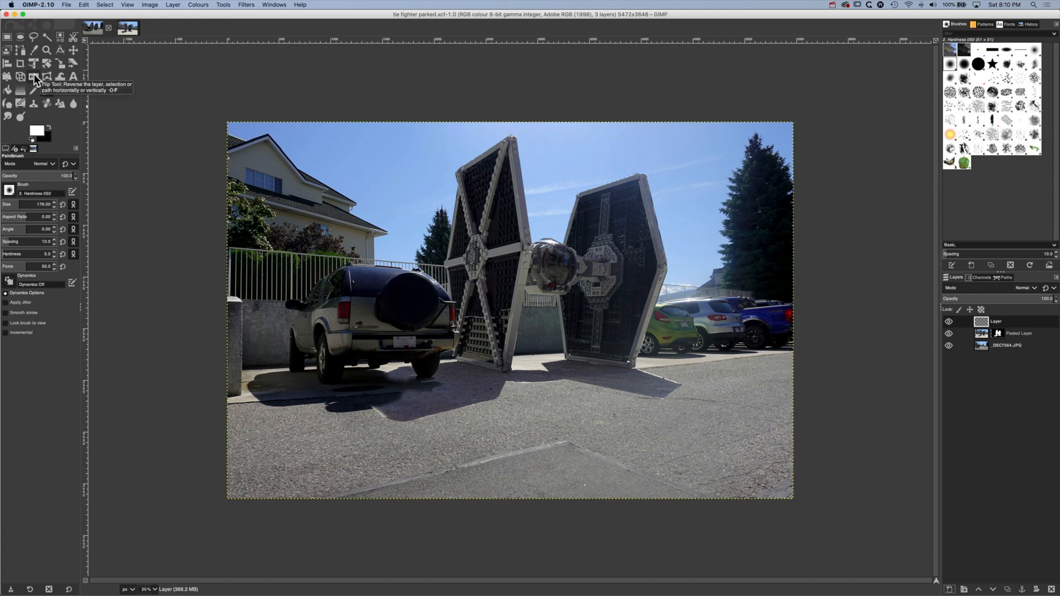
Switch to the Clone tool and enlarge its brush for work on the ground shadows
left_click(32, 104)
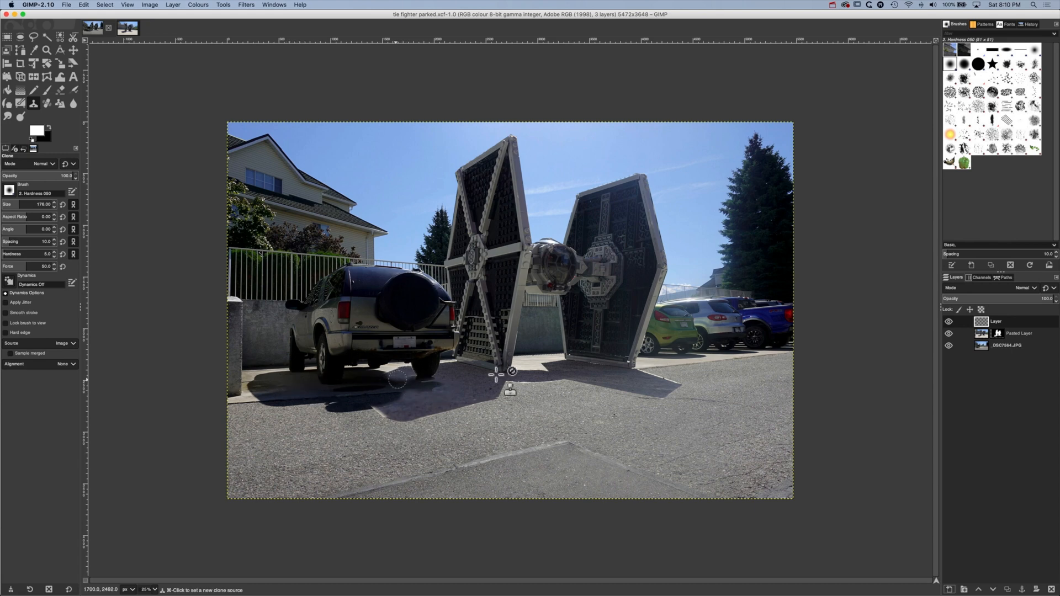
left_click(154, 590)
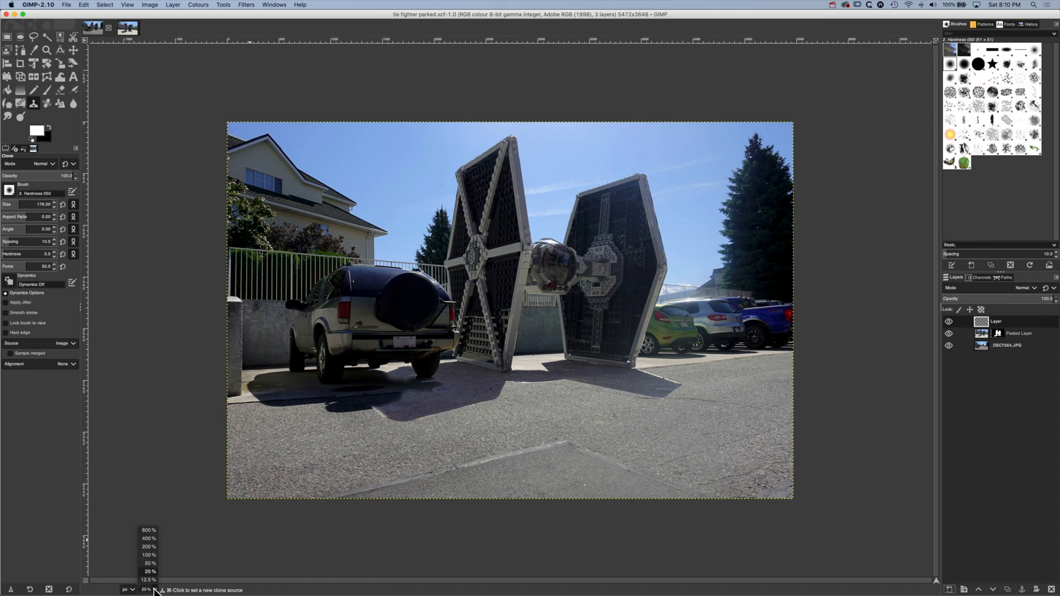
left_click(147, 563)
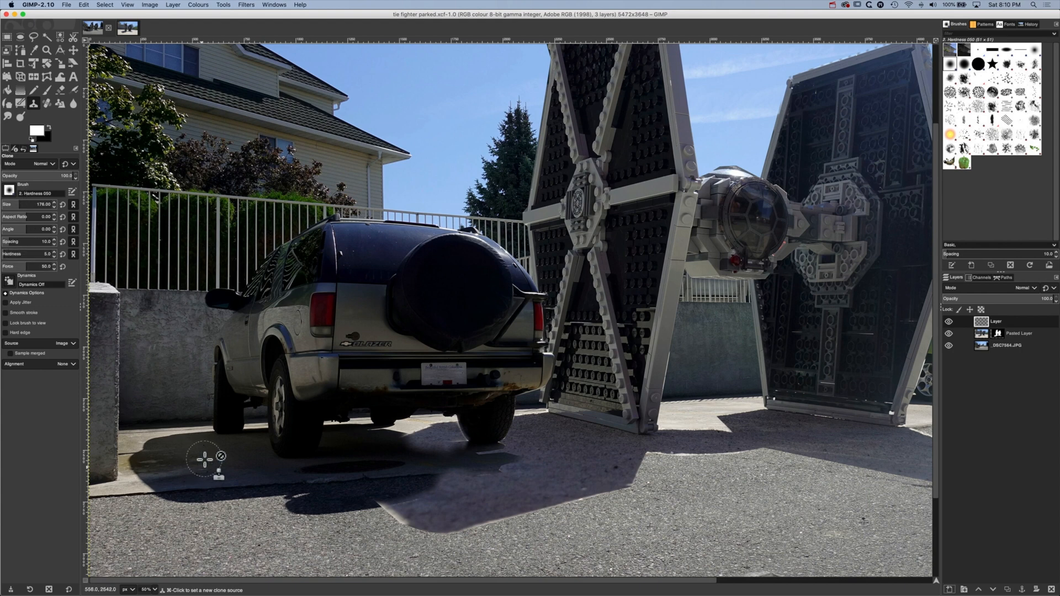
left_click_drag(23, 205, 21, 202)
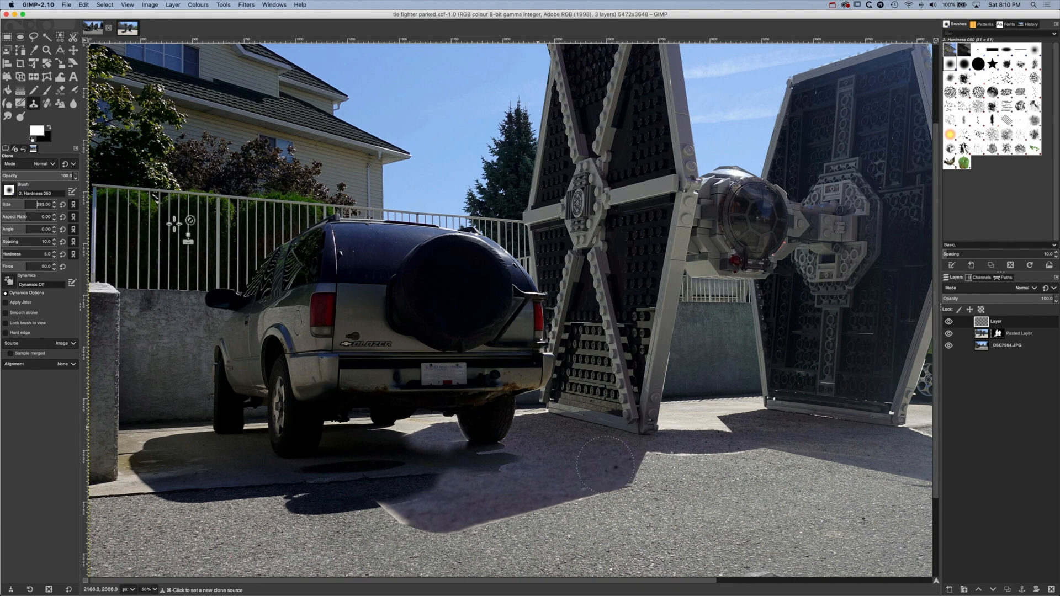
Draw a closed Free Select outline around the fighter's near shadow, from its tip along the road edge to the wing base and across the rear tyre
left_click(34, 37)
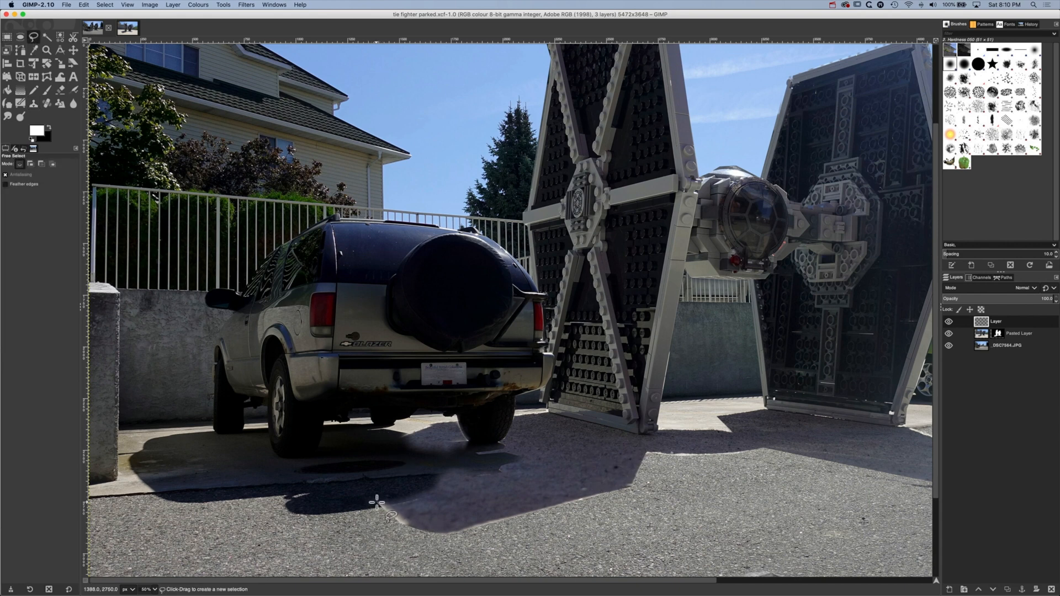
left_click(376, 502)
left_click(425, 531)
left_click(629, 485)
left_click(647, 453)
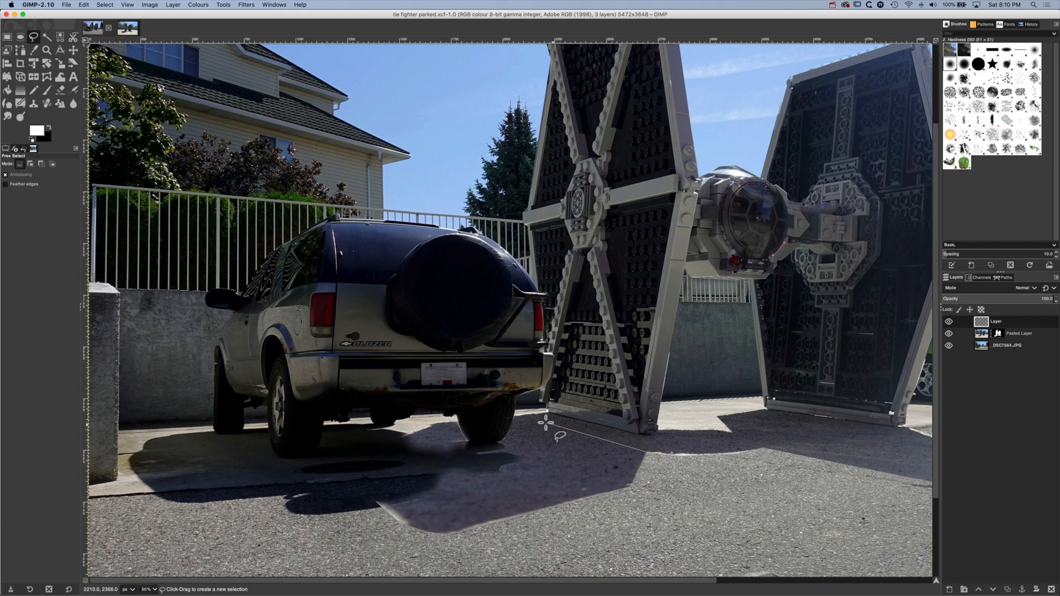
left_click(646, 413)
double_click(549, 411)
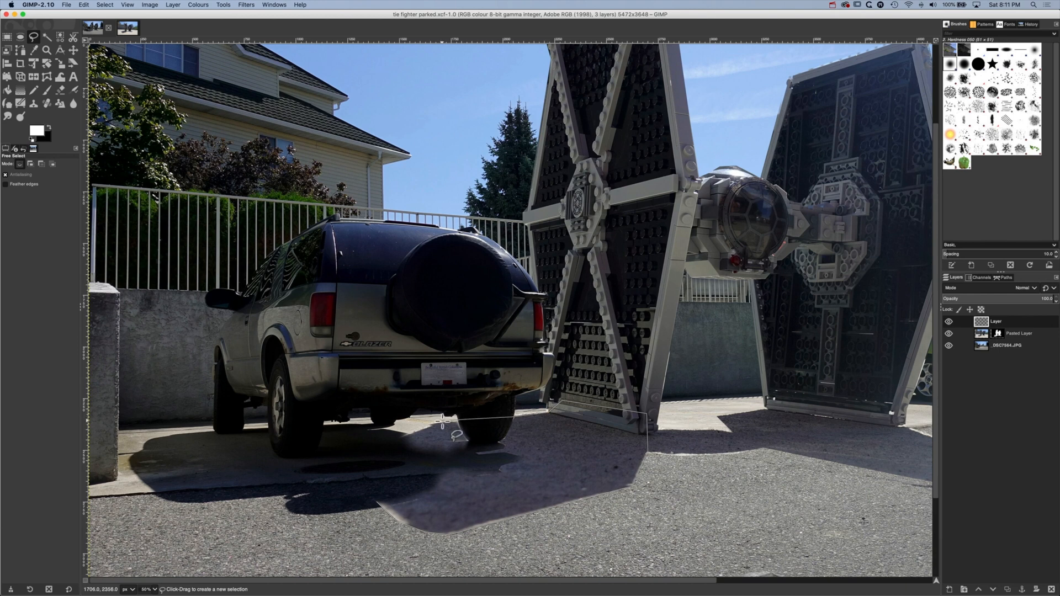
left_click(442, 423)
left_click(429, 425)
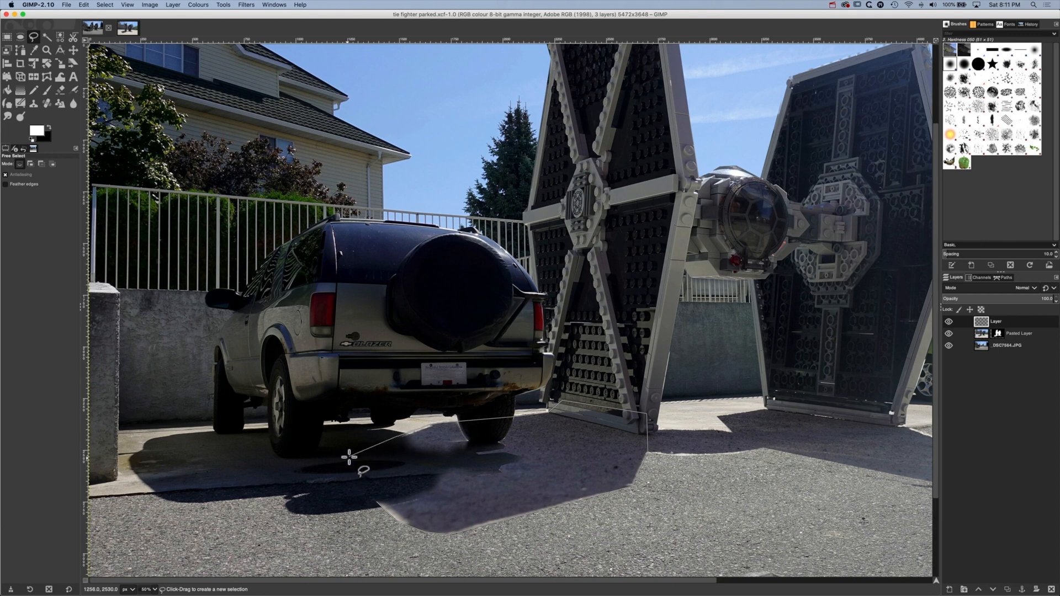
double_click(377, 501)
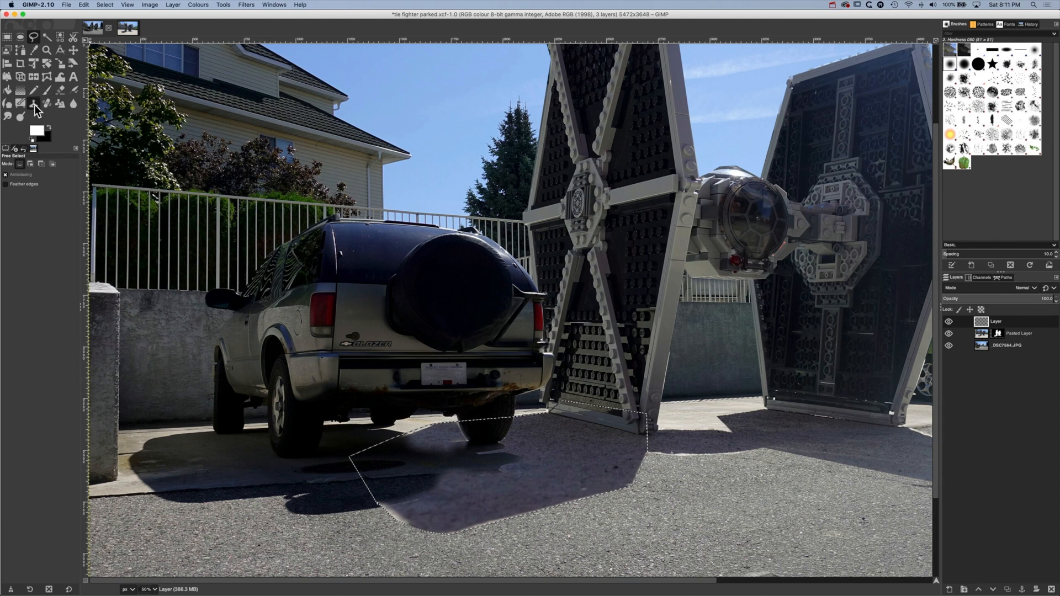
Clone dark ground from the SUV's shadow over the area below the rear tyre, using Sample merged and brush size 251
left_click(34, 105)
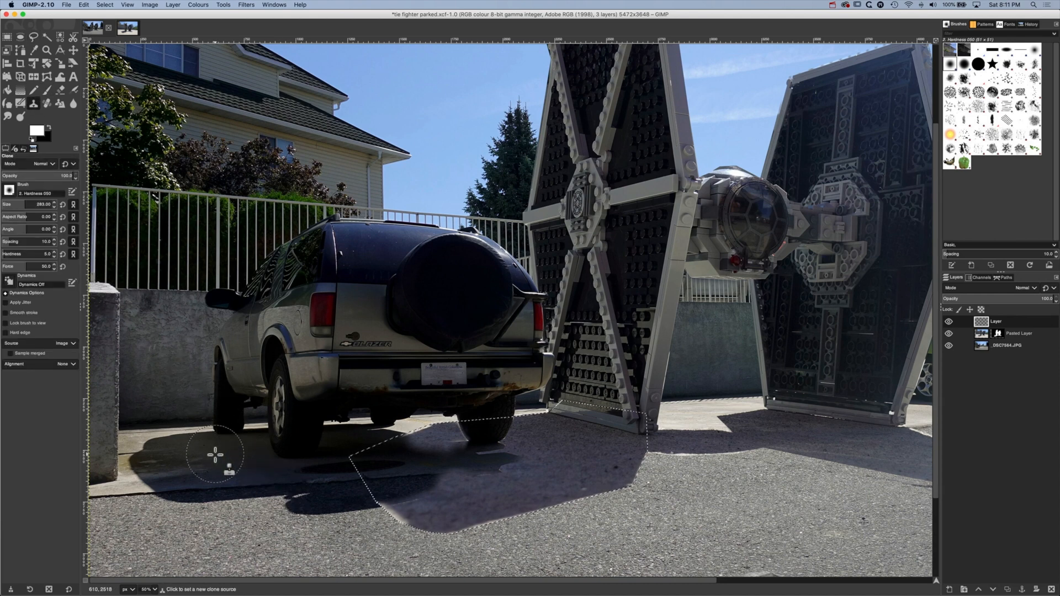
left_click(215, 454, "super")
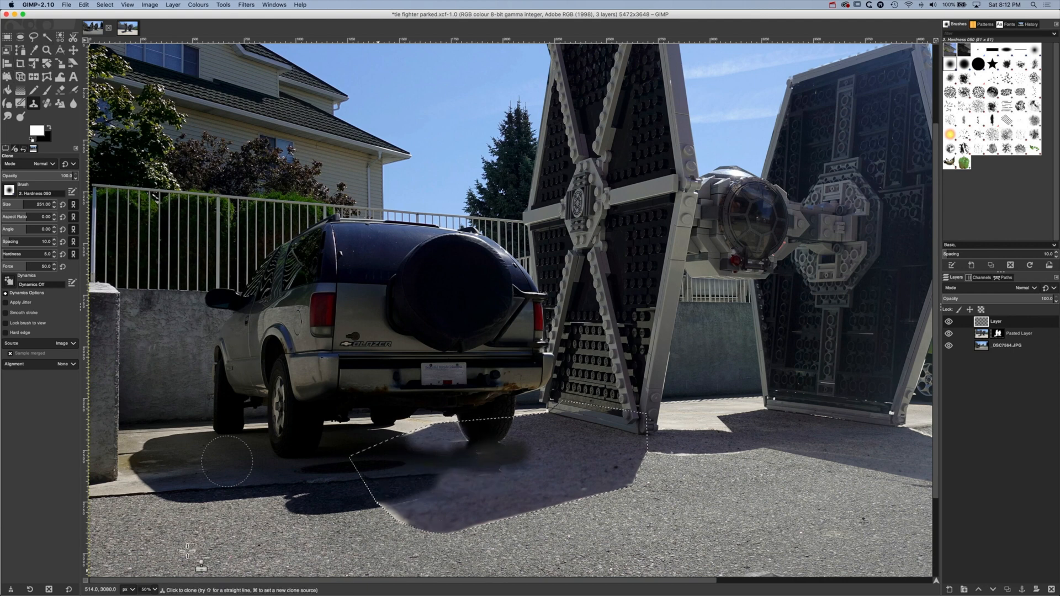
Reduce the clone brush to 57 and clone dark shadow over the light patch along the shadow's upper edge under the SUV
left_click(155, 590)
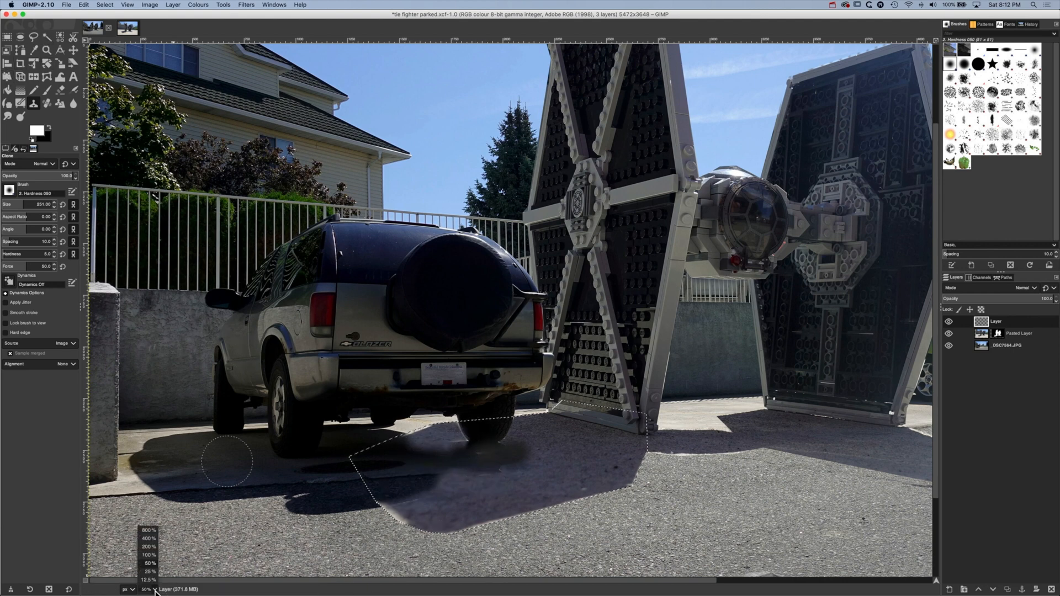
left_click(149, 546)
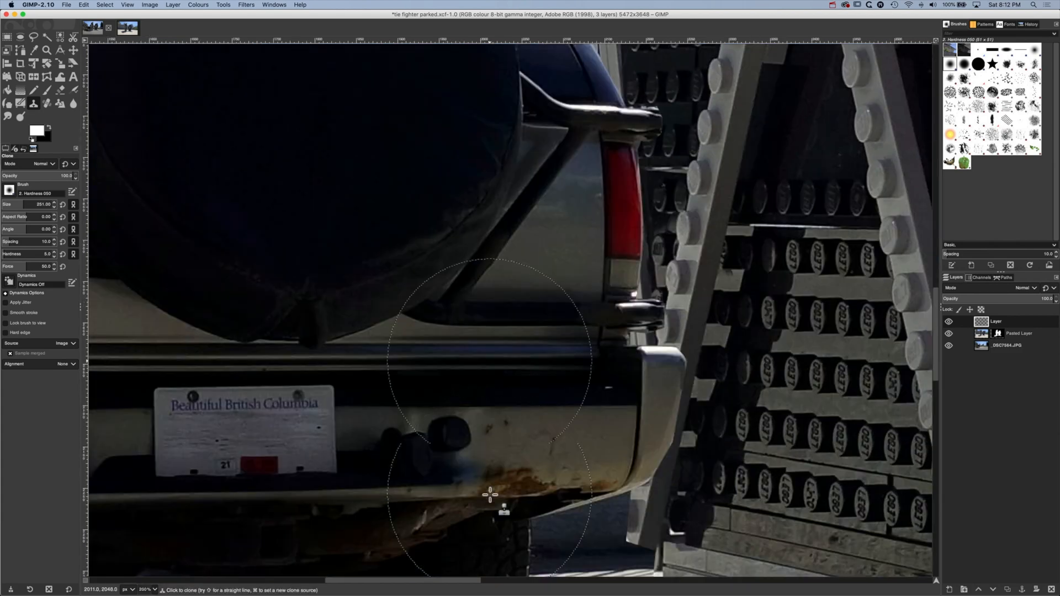
scroll(489, 495, "down", 10)
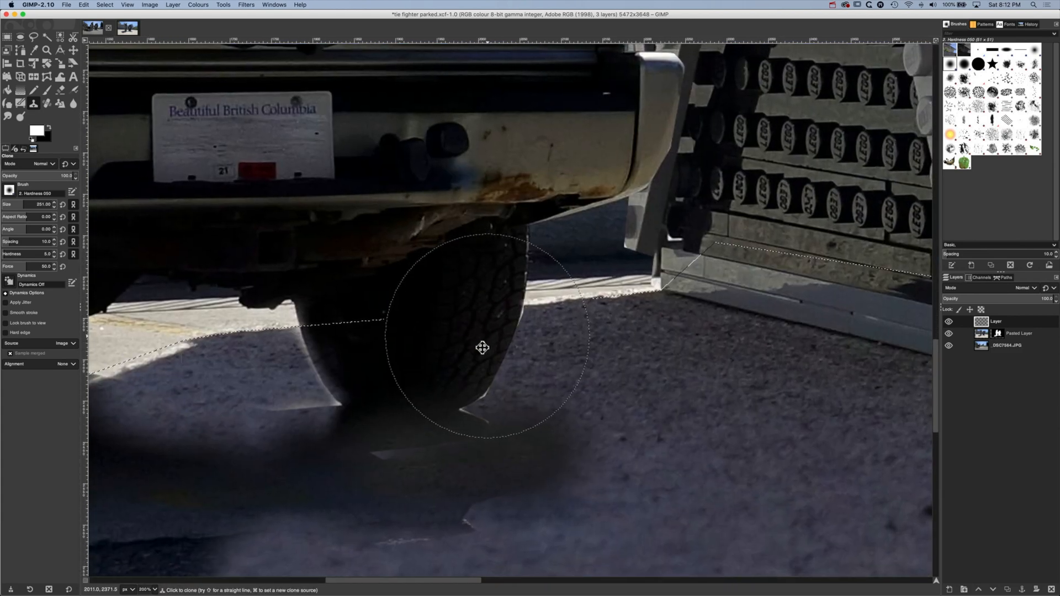
left_click_drag(483, 347, 171, 436)
mouse_move(293, 398)
left_mouse_down()
mouse_move(603, 312)
mouse_move(759, 300)
mouse_move(747, 303)
left_mouse_up()
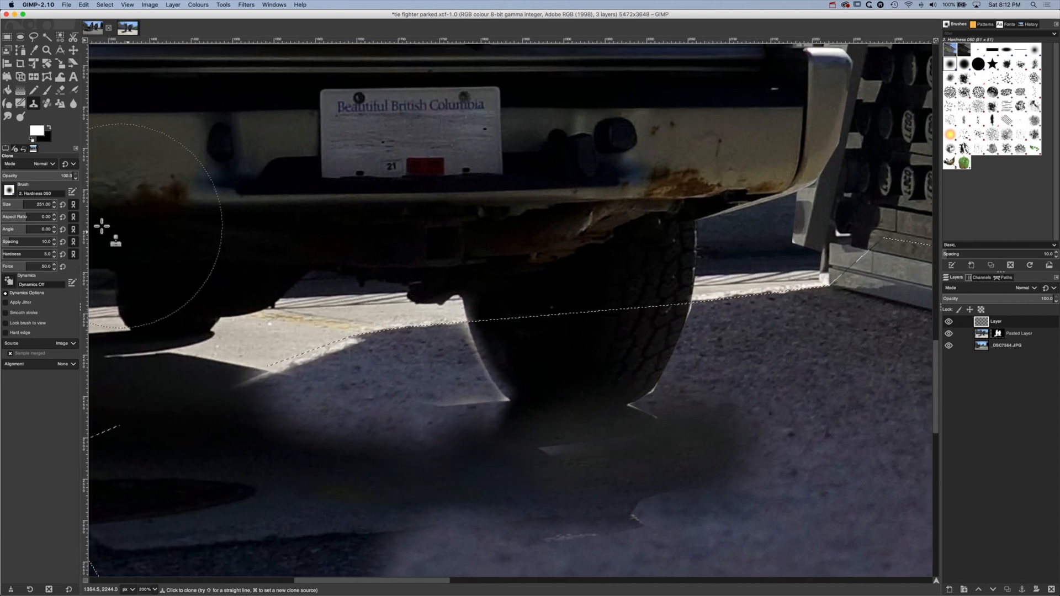
left_click_drag(22, 201, 13, 201)
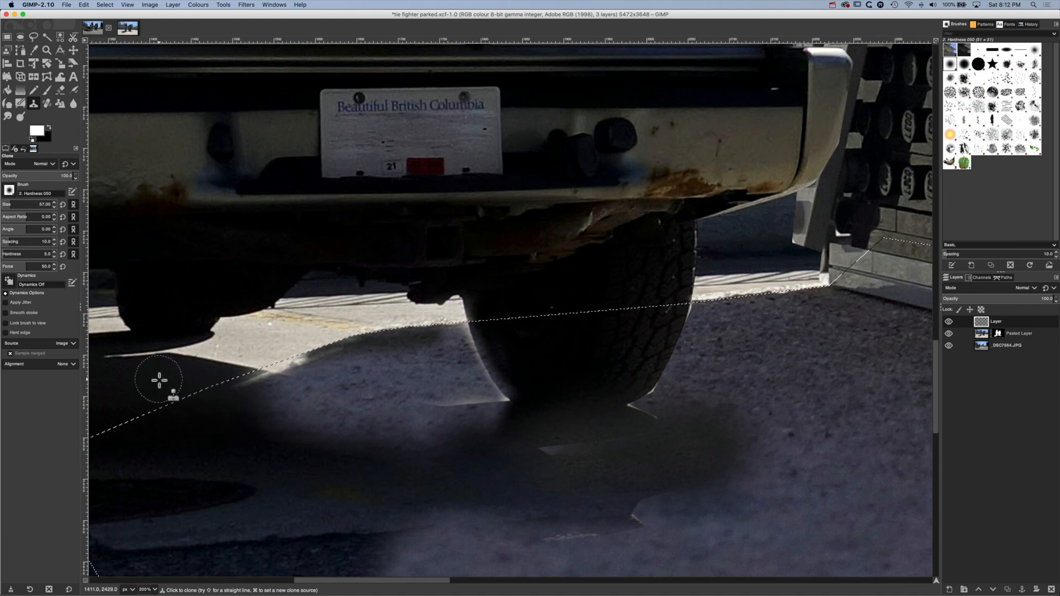
key("super")
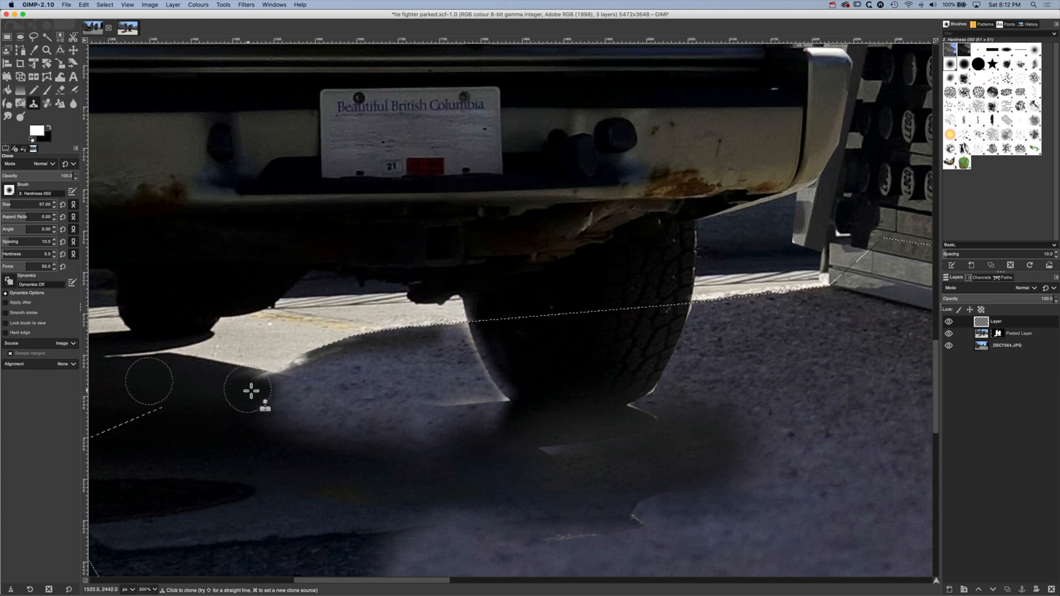
key("super")
left_click(146, 381, "super")
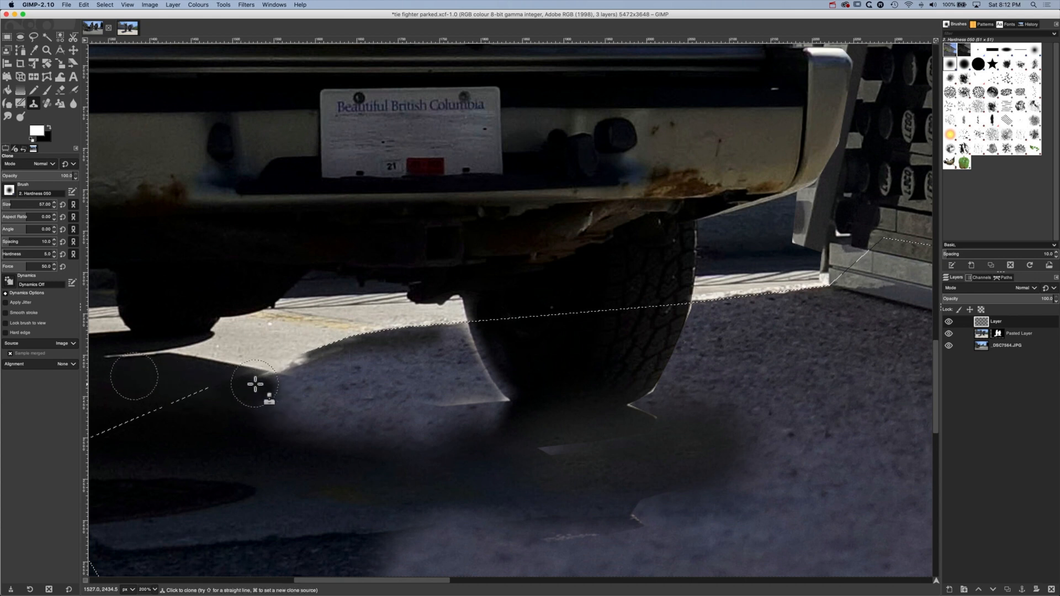
mouse_move(255, 385)
left_mouse_down()
mouse_move(272, 397)
mouse_move(261, 411)
mouse_move(297, 424)
mouse_move(278, 428)
mouse_move(379, 437)
mouse_move(346, 431)
left_mouse_up()
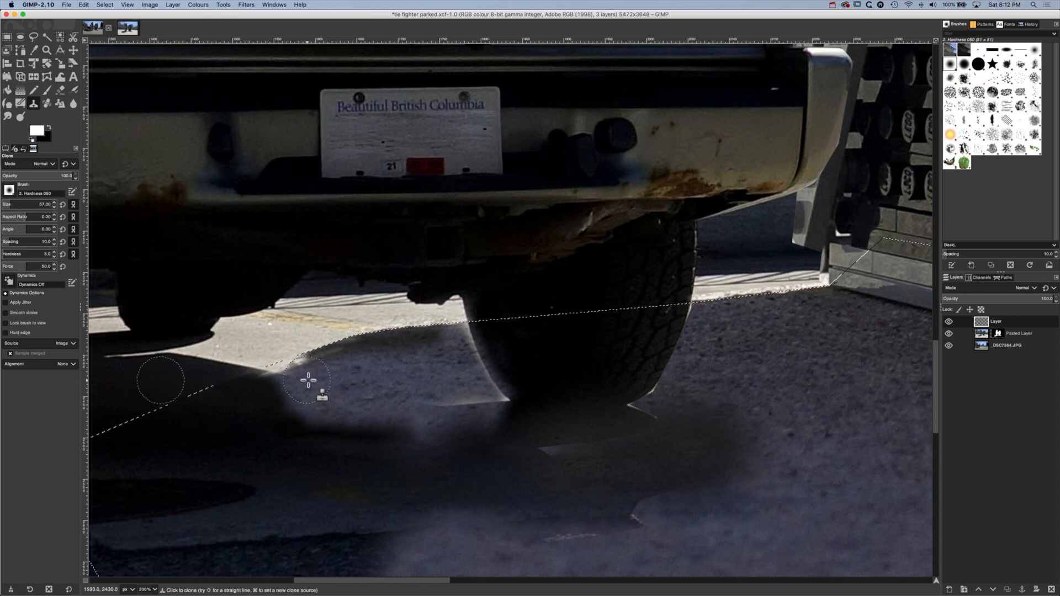
left_click_drag(297, 375, 279, 367)
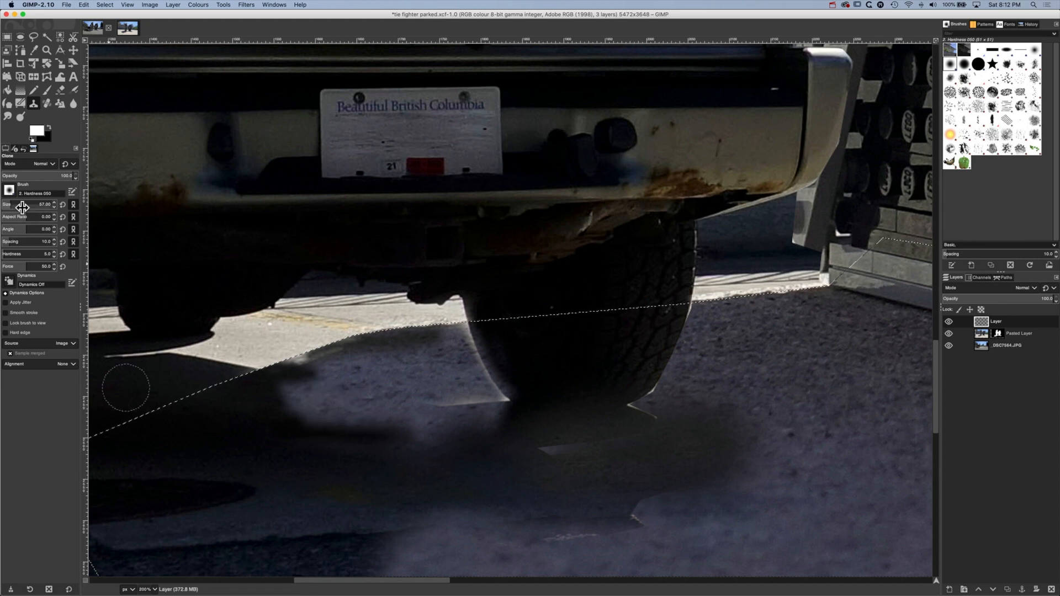
Set the clone brush size to 107 and clone dark SUV shadow over the light patch between the shadow and the rear tyre
left_click_drag(12, 202, 21, 203)
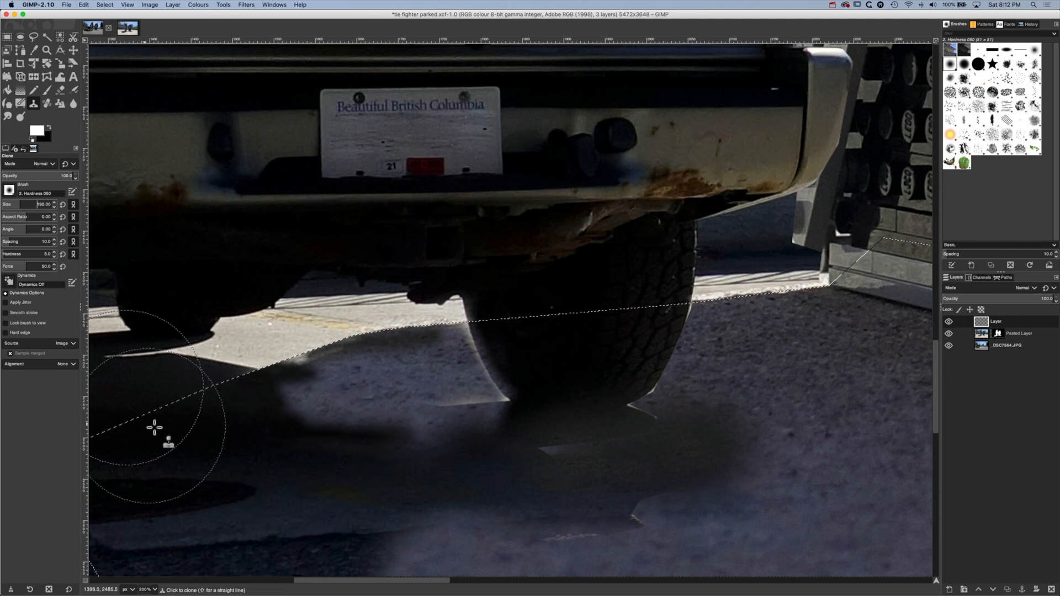
left_click_drag(16, 200, 16, 199)
left_click(163, 410, "super")
mouse_move(328, 400)
left_mouse_down()
mouse_move(490, 412)
mouse_move(505, 401)
mouse_move(501, 416)
mouse_move(478, 390)
mouse_move(395, 409)
mouse_move(375, 388)
left_mouse_up()
left_click(258, 414, "super")
left_click(159, 407, "super")
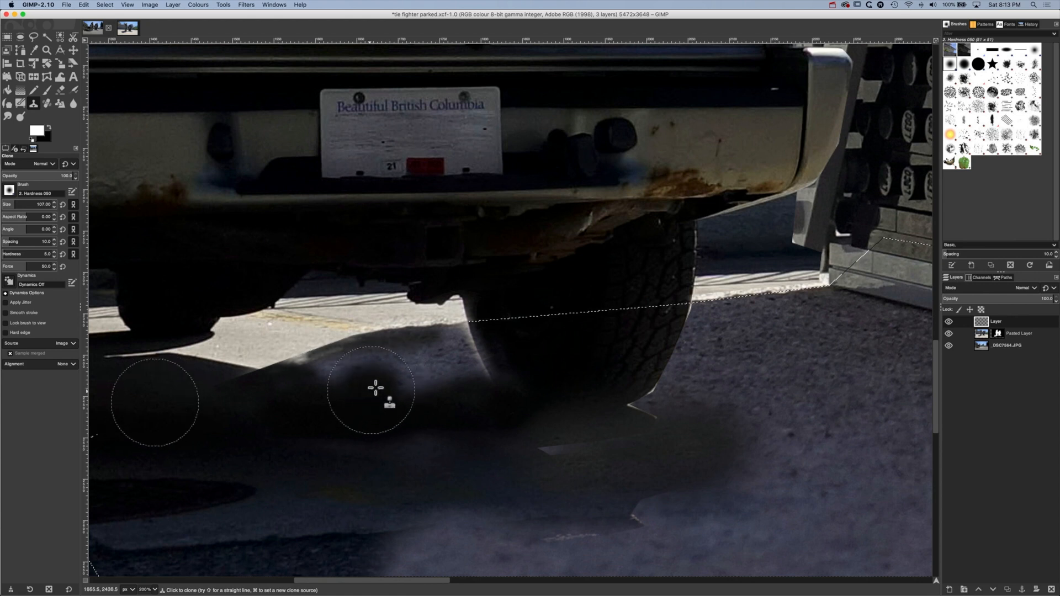
left_click(206, 408, "super")
Clone dark shadow along the selection's upper edge, filling the light areas toward the rear tyre
left_click(131, 406, "super")
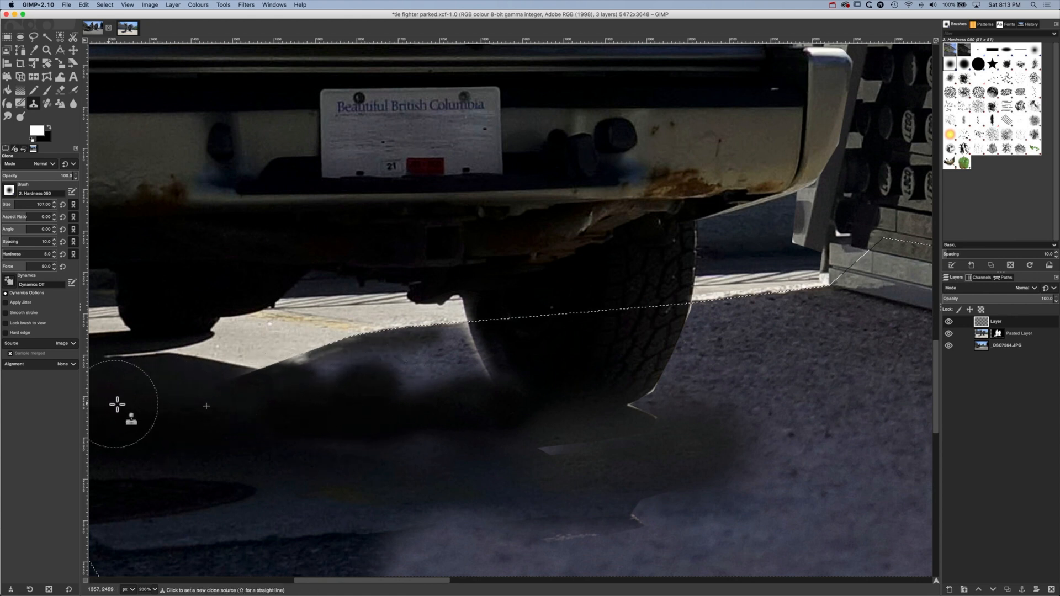
left_click_drag(344, 369, 225, 386)
left_click(135, 409, "super")
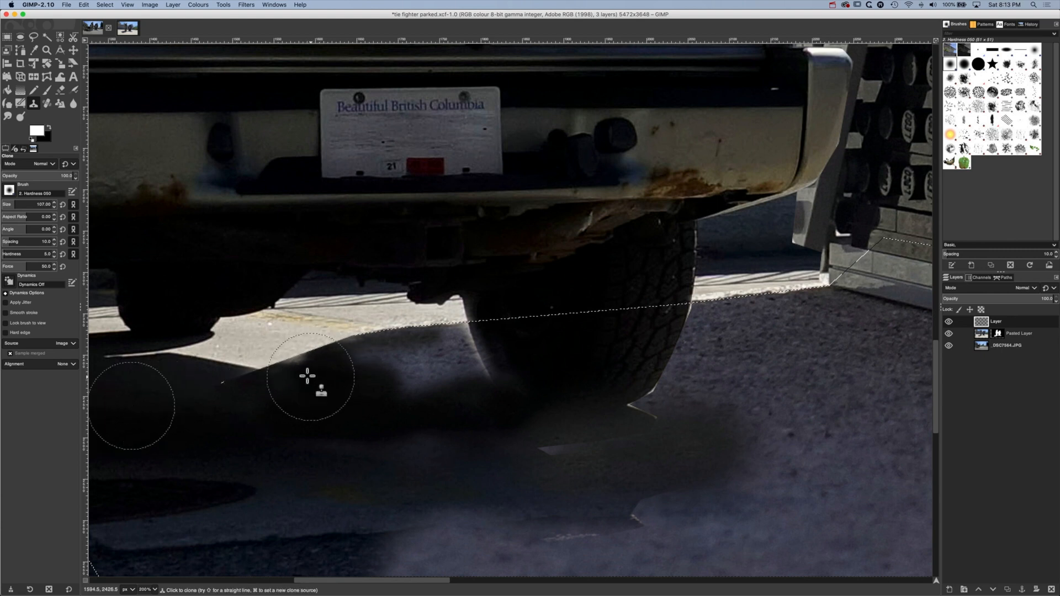
left_click_drag(306, 376, 303, 370)
left_click(156, 416, "super")
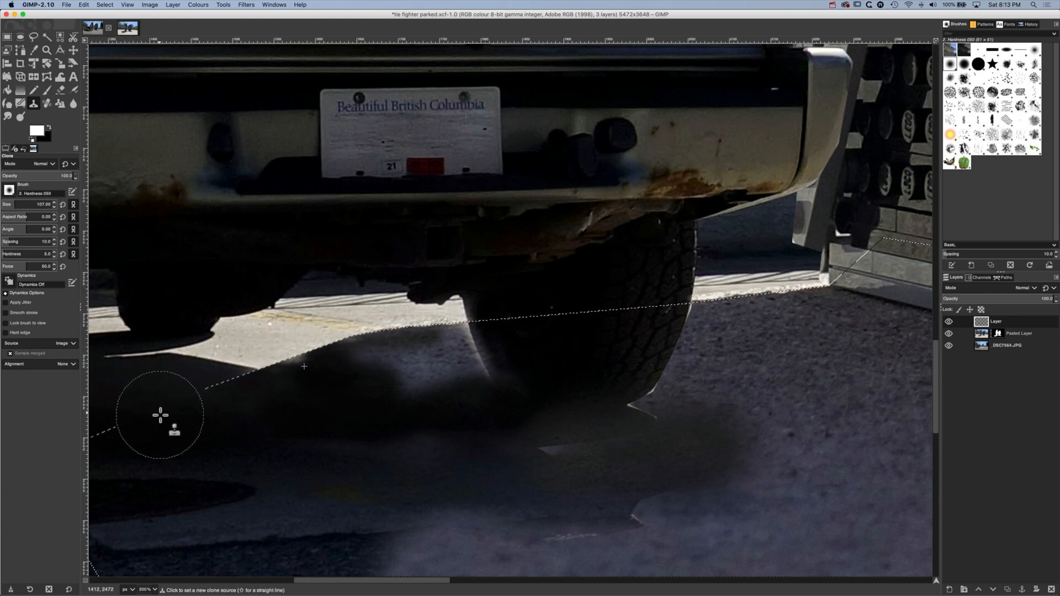
mouse_move(369, 379)
left_mouse_down()
mouse_move(385, 367)
mouse_move(393, 374)
left_mouse_up()
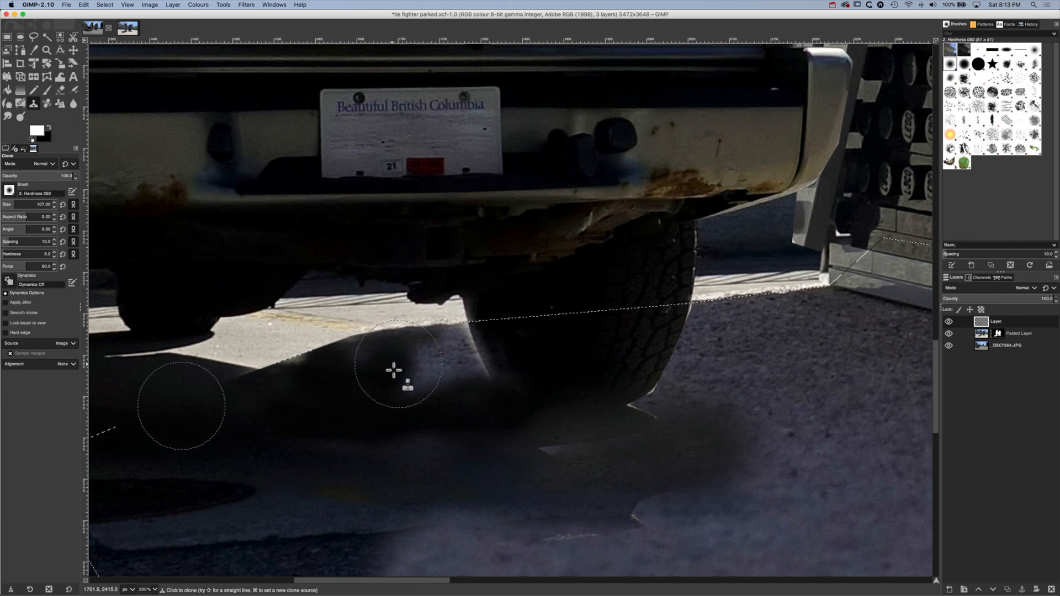
Clone dark ground over the uneven strip below the shadow and over the light line beneath the rear tyre
left_click(197, 421, "super")
left_click_drag(360, 440, 343, 439)
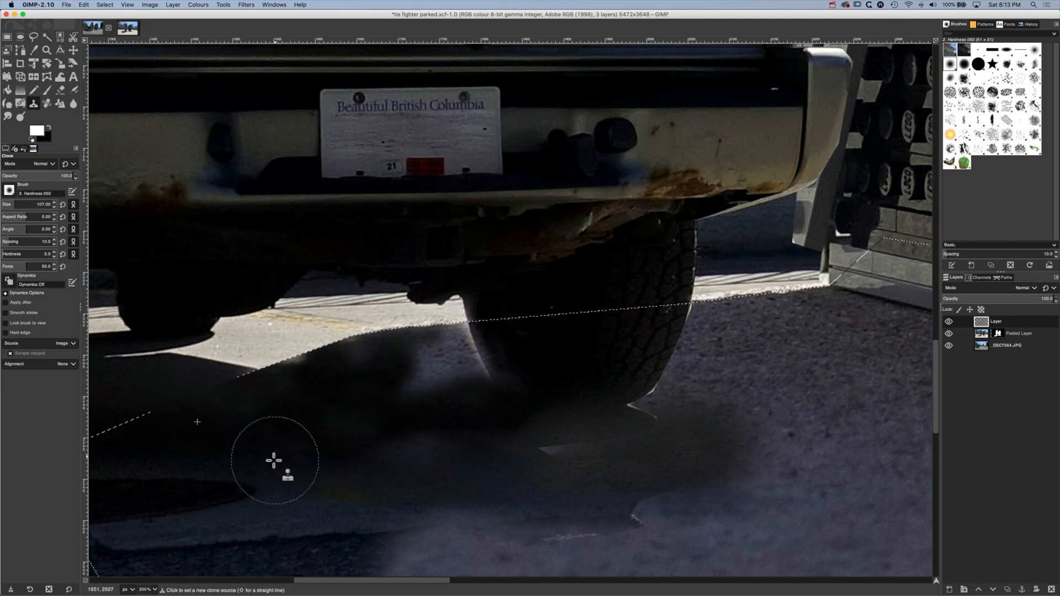
left_click(281, 445, "super")
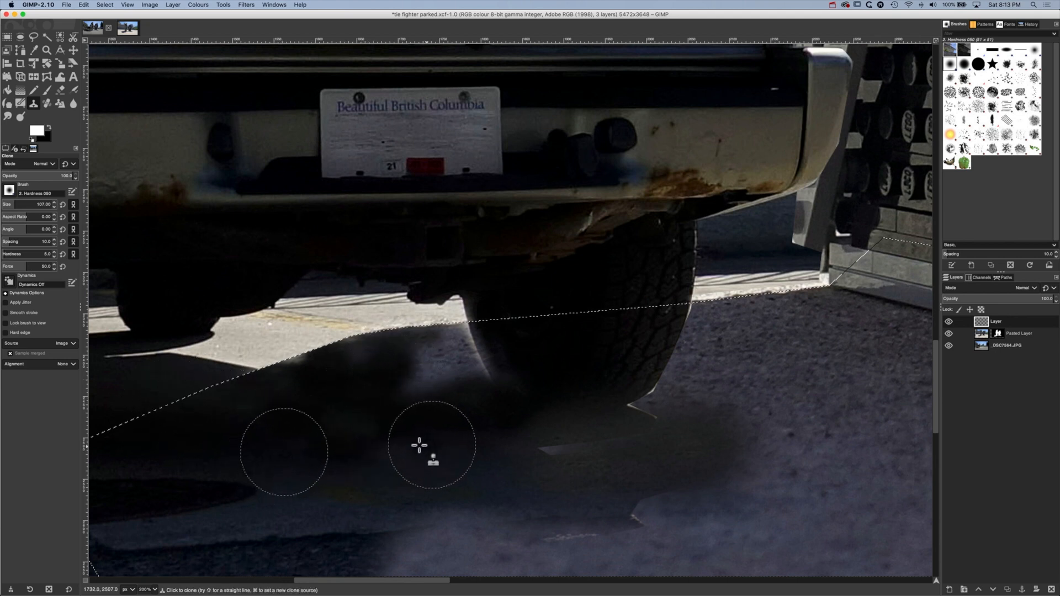
left_click(440, 447, "super")
mouse_move(530, 460)
left_mouse_down()
mouse_move(561, 454)
mouse_move(552, 458)
left_mouse_up()
Clone dark shadow over the remaining light patch beside the rear tyre's inner edge, up to the selection boundary
left_click(389, 404, "super")
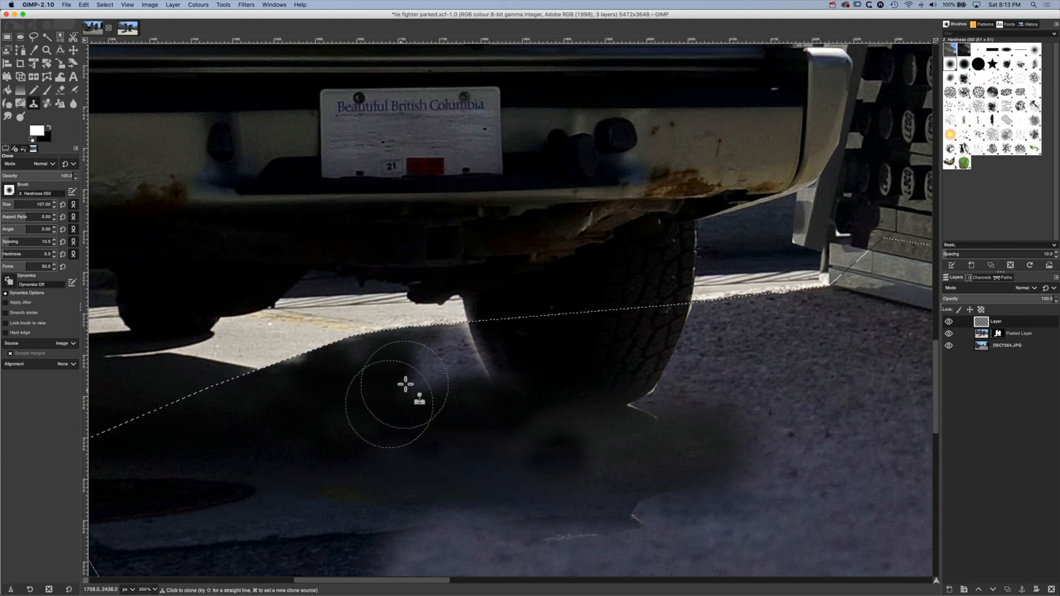
left_click_drag(404, 385, 408, 393)
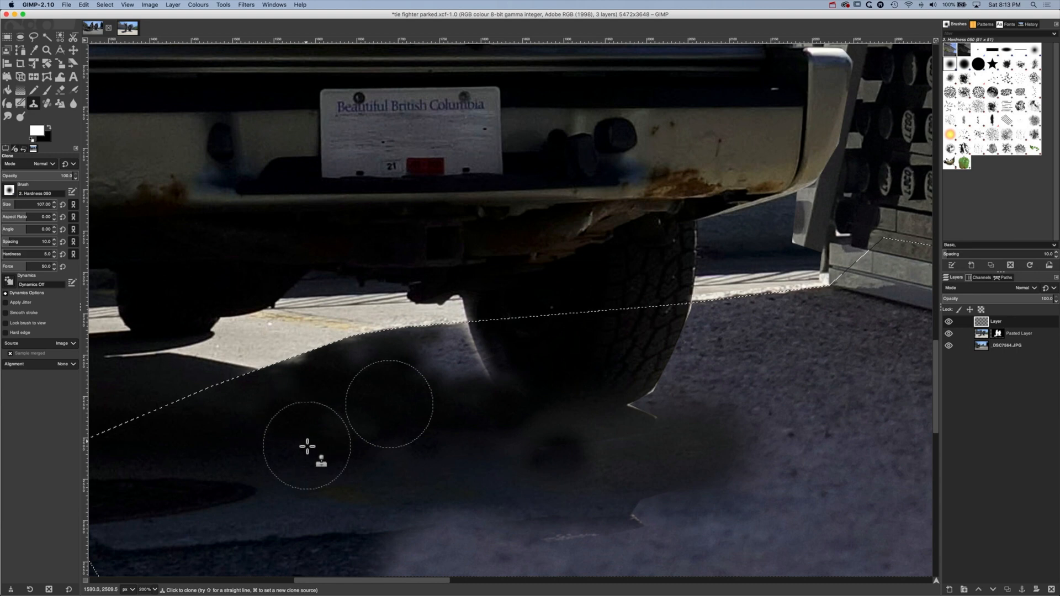
scroll(308, 444, "down", 4)
scroll(317, 352, "up", 1)
scroll(317, 352, "right", 1)
left_click(257, 367, "super")
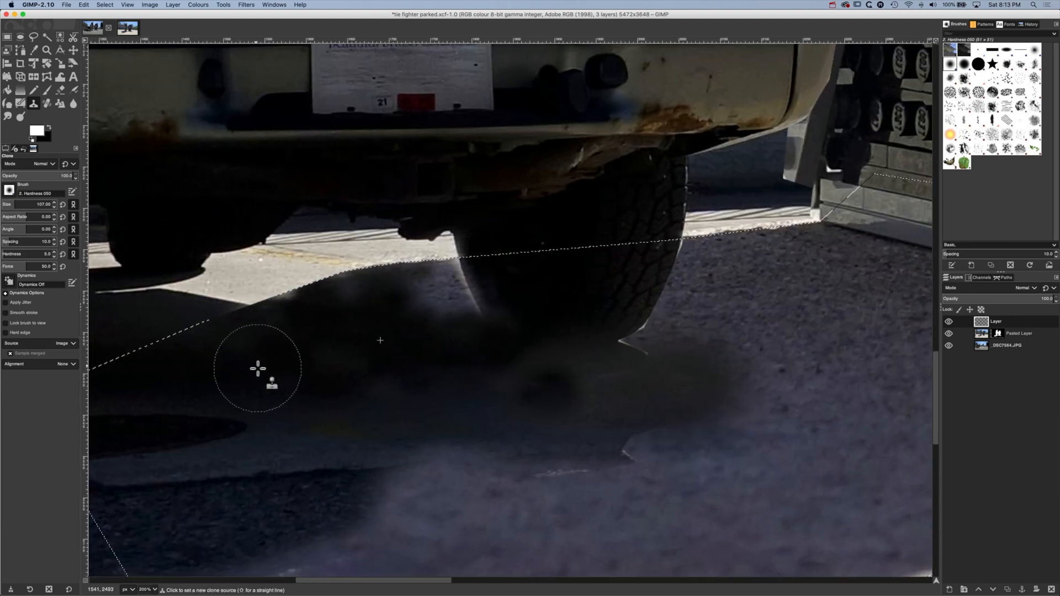
left_click_drag(431, 285, 381, 309)
left_click(131, 332, "super")
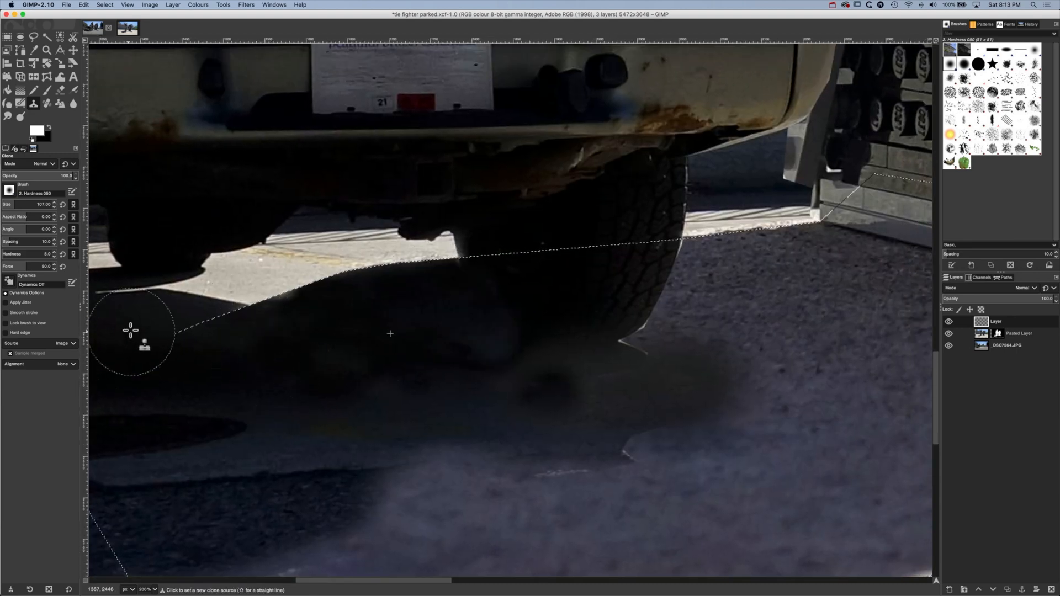
mouse_move(281, 312)
left_mouse_down()
mouse_move(312, 298)
mouse_move(225, 377)
mouse_move(210, 376)
mouse_move(412, 404)
left_mouse_up()
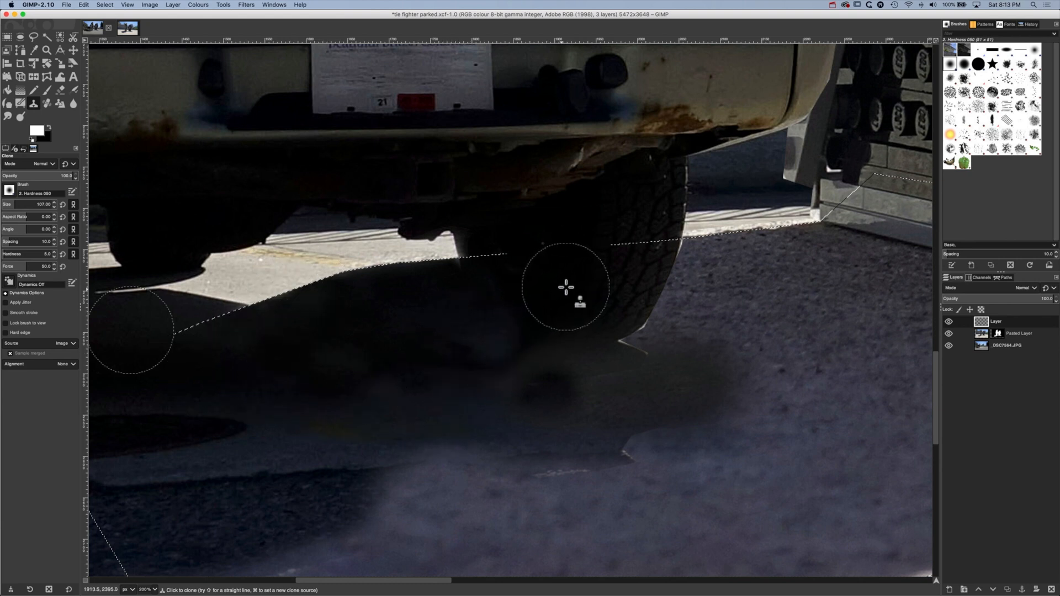
Erase the cloned paint covering the rear tyre's inner edge with the Eraser, reducing its brush size to 18
key("super")
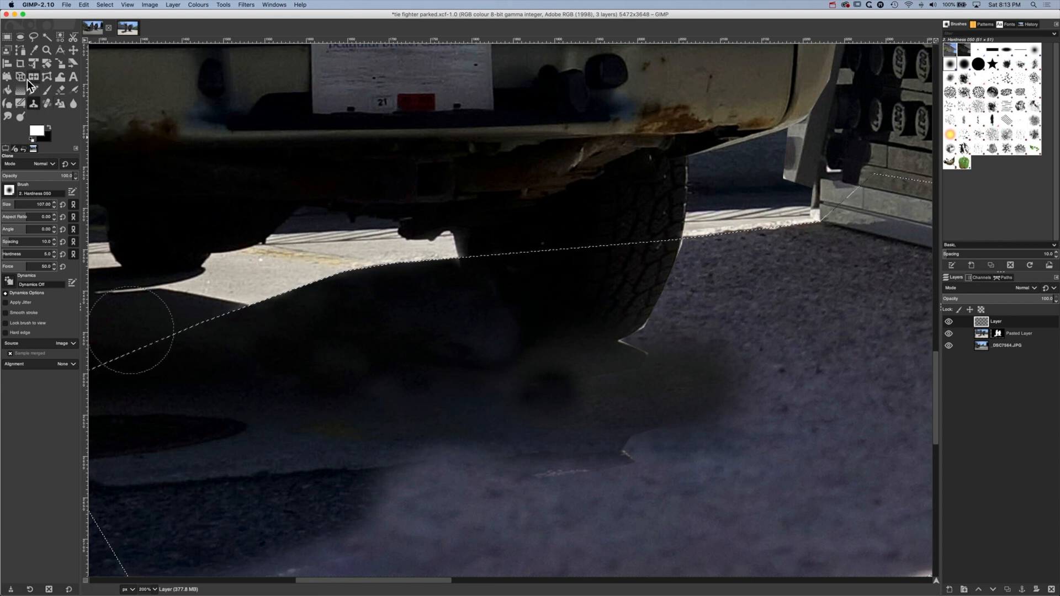
left_click(65, 91)
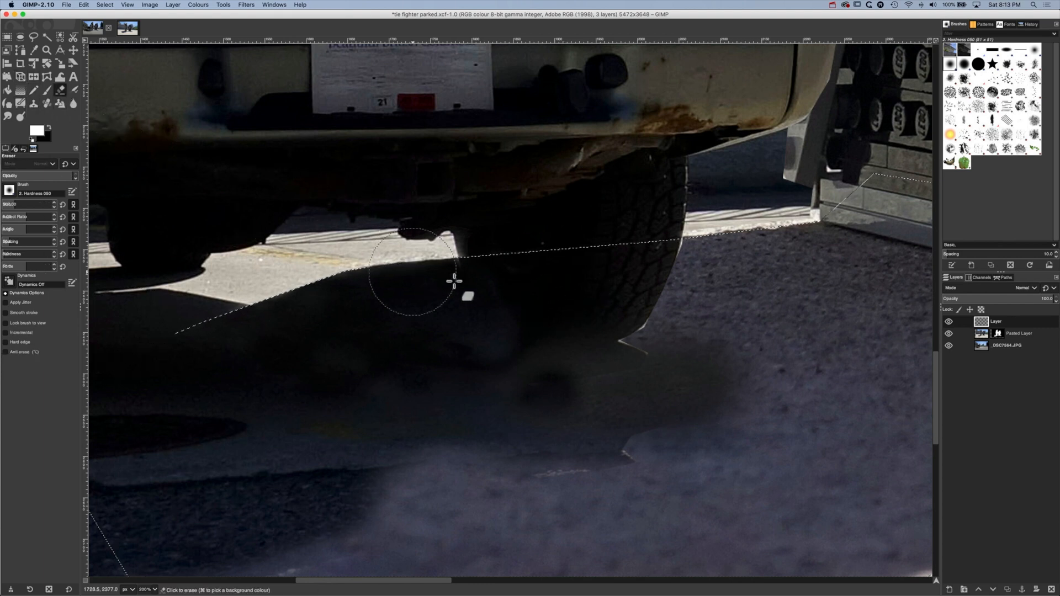
left_click(528, 282)
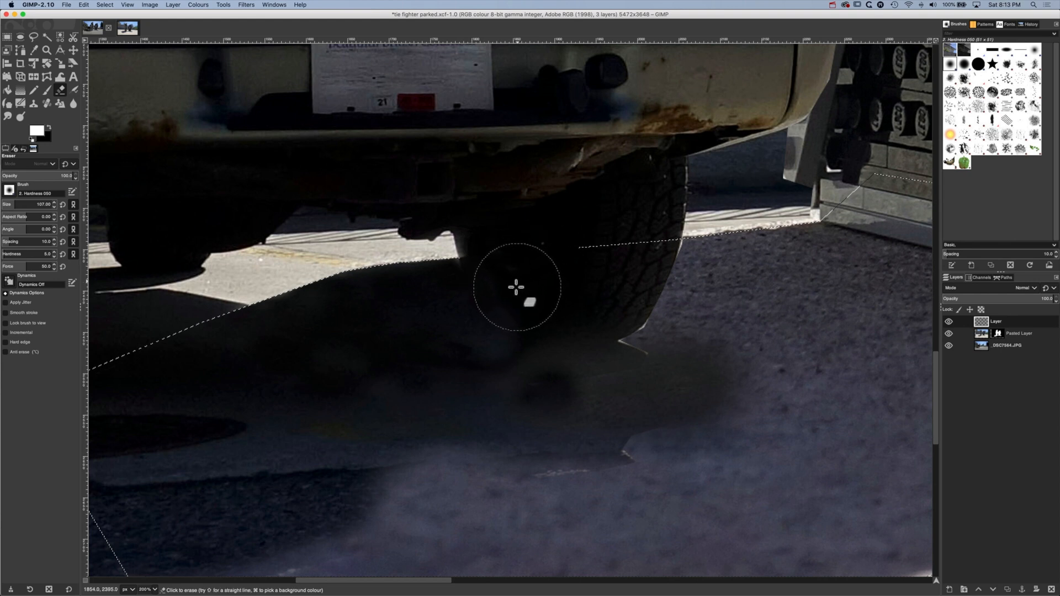
mouse_move(508, 286)
left_mouse_down()
mouse_move(500, 293)
mouse_move(496, 281)
mouse_move(515, 301)
left_mouse_up()
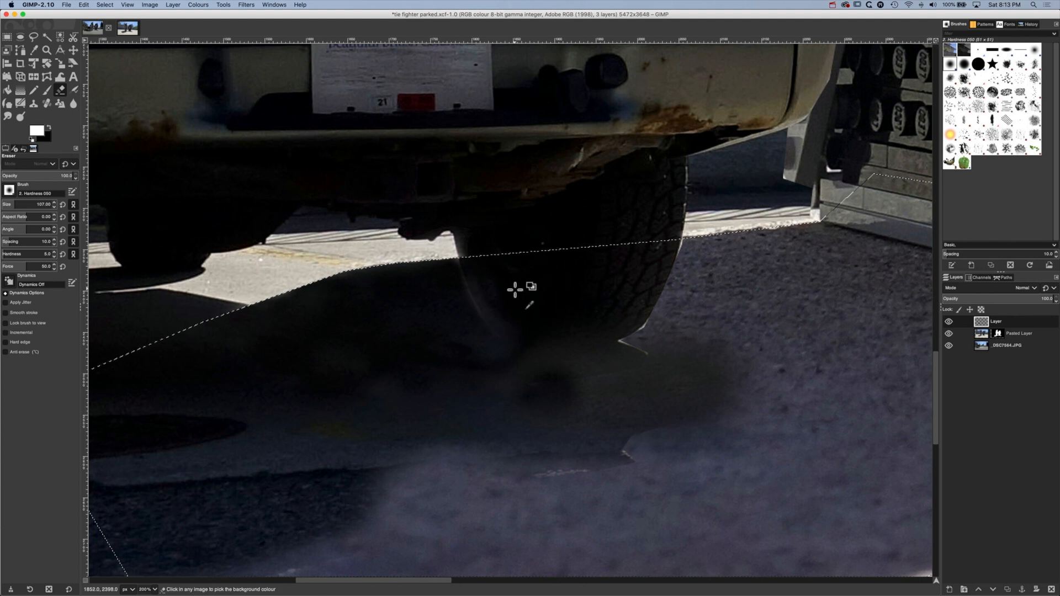
key("ctrl+z")
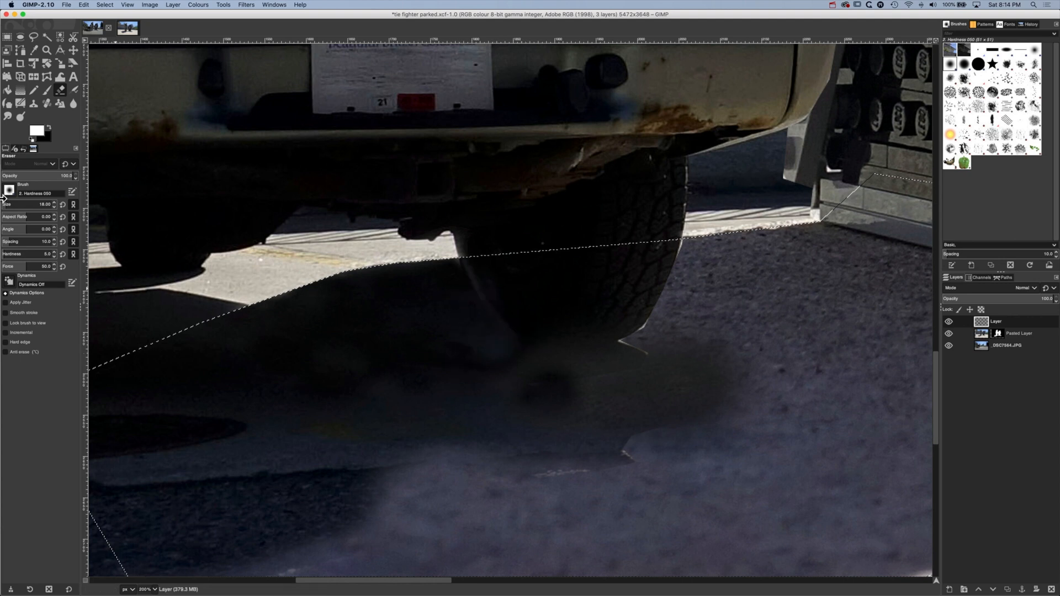
Return to the Clone tool at brush size 101 and clone shadowed ground over the dark blotch below the rear tyre
left_click(34, 104)
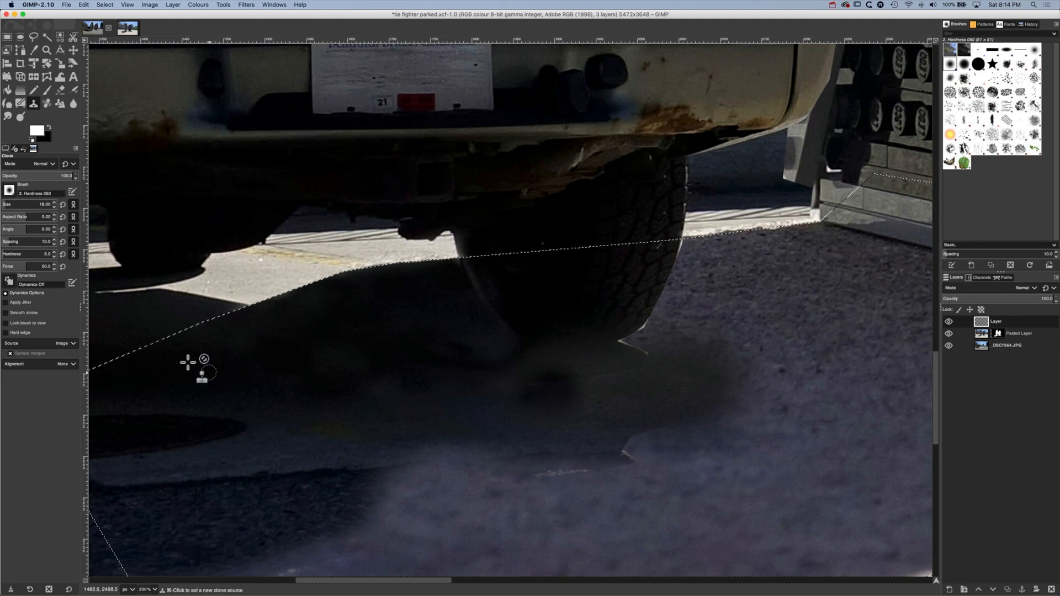
left_click(13, 201)
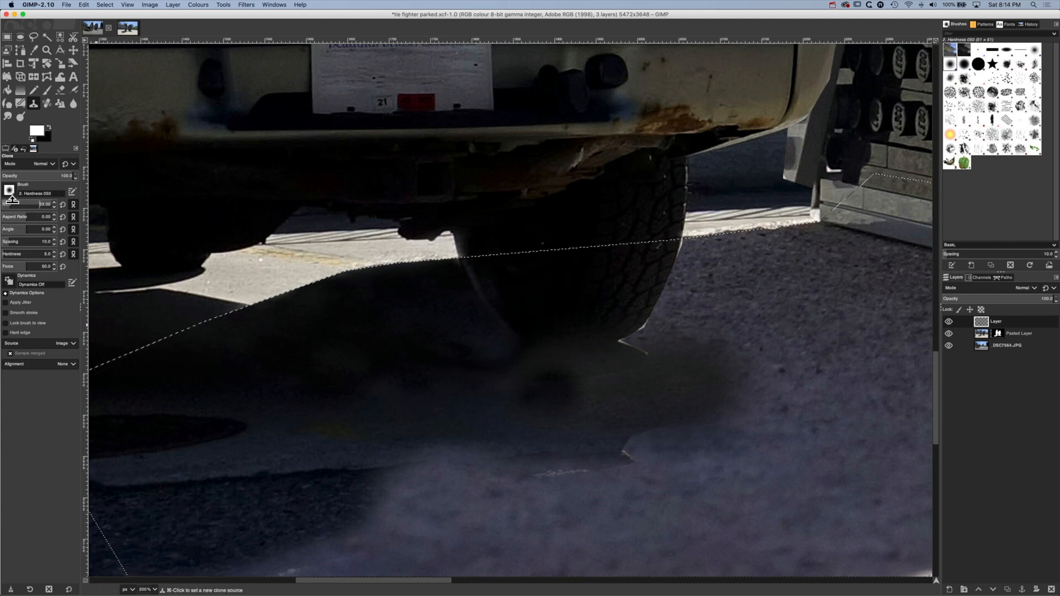
left_click(205, 371, "super")
left_click(275, 358, "super")
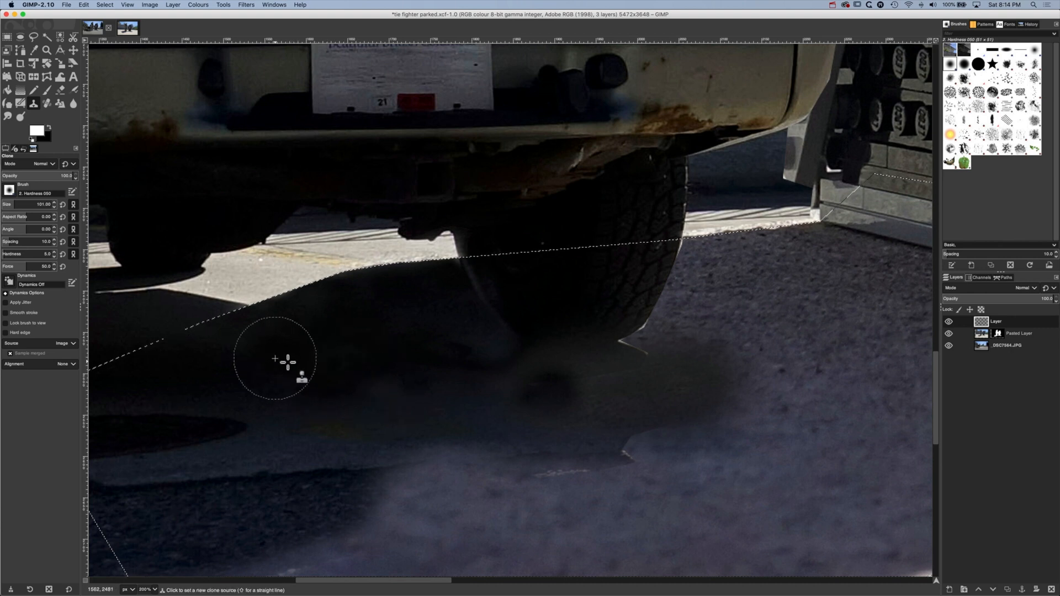
left_click(473, 408, "super")
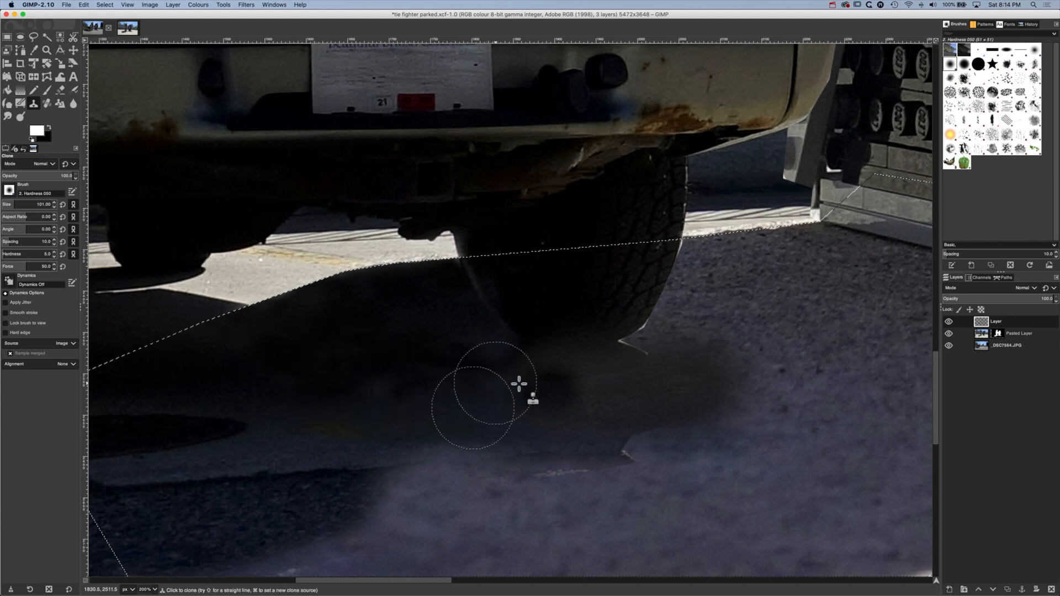
left_click(454, 388, "super")
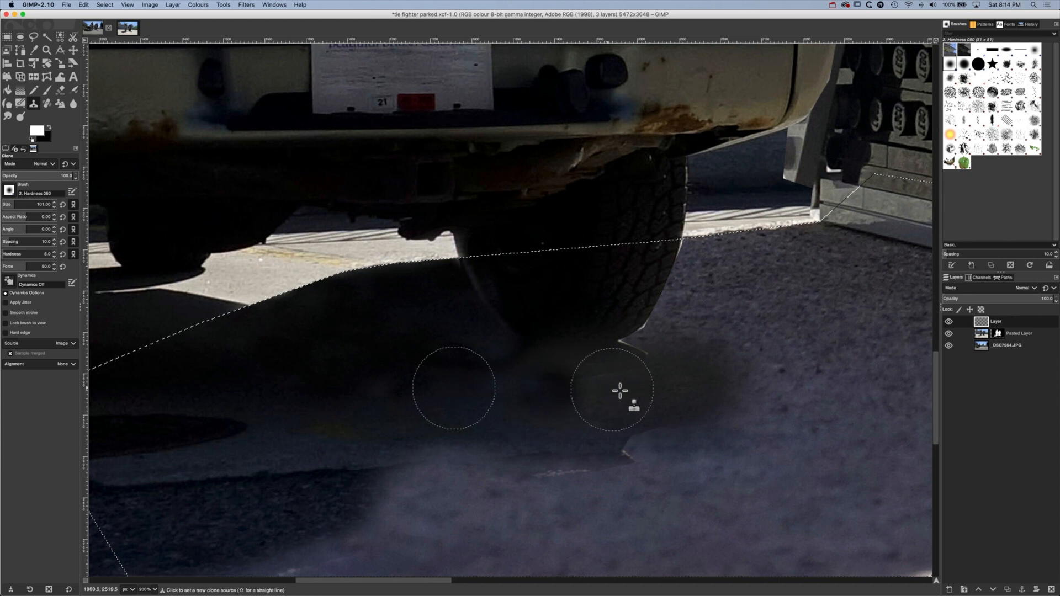
left_click_drag(539, 391, 523, 395)
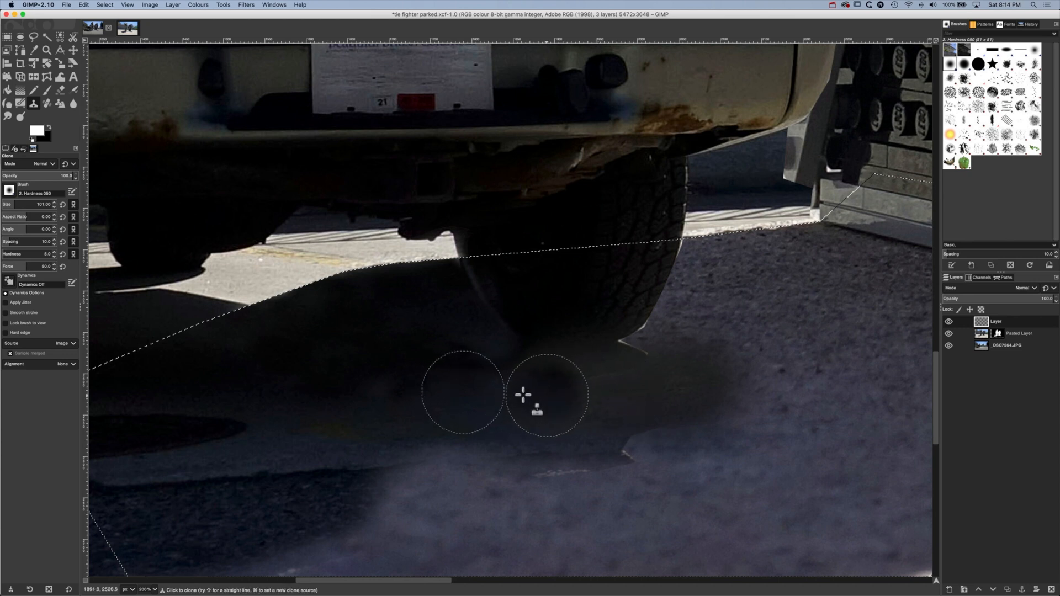
left_click(475, 422, "super")
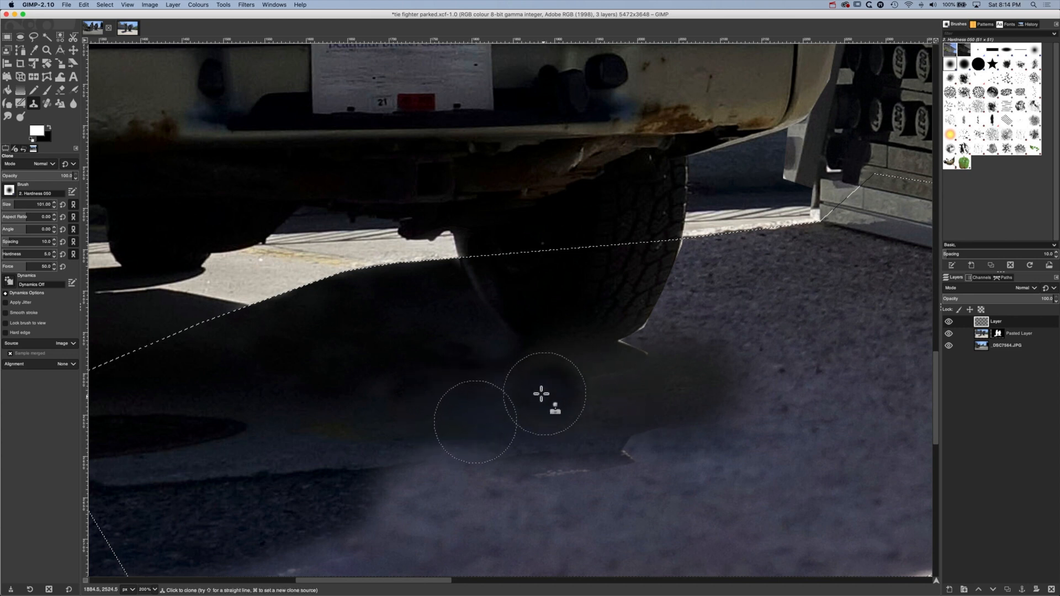
left_click(457, 415, "super")
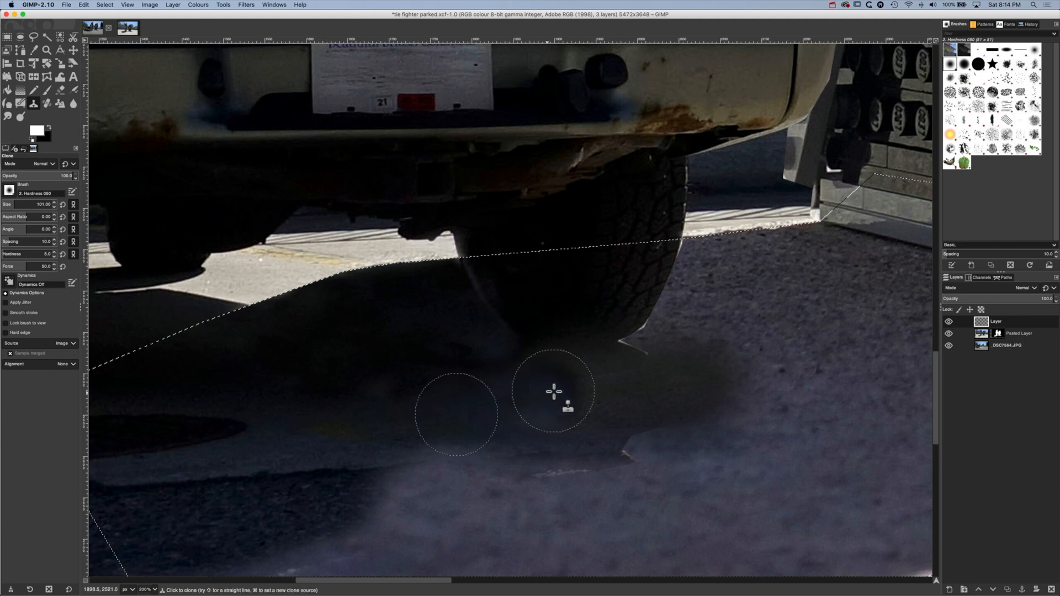
Clone darker shadow over the ground around the base of the rear tyre to even out its tone
left_click(297, 408, "super")
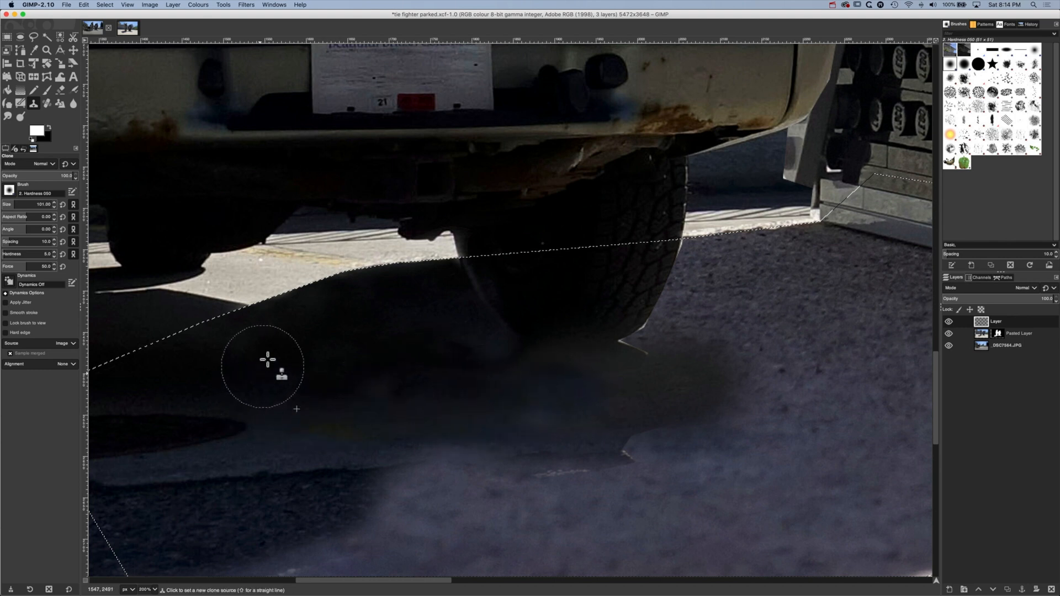
mouse_move(511, 395)
left_mouse_down()
mouse_move(487, 338)
mouse_move(465, 340)
left_mouse_up()
left_click(454, 338)
left_click(327, 398)
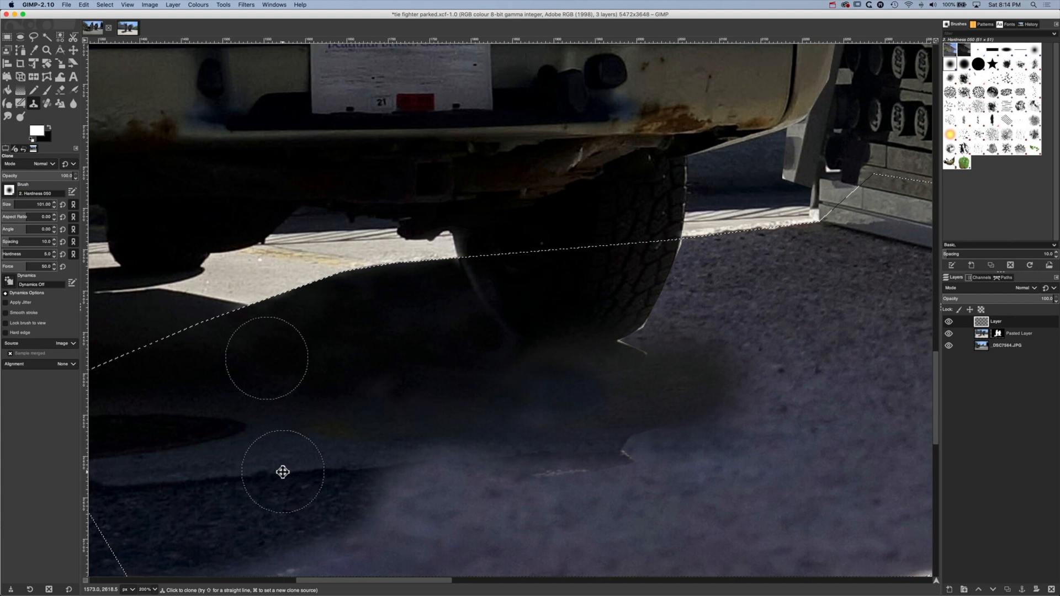
Clone the dark kerb edge of the SUV's shadow across the lighter shadow, extending it towards the area below the rear tyre
mouse_move(282, 471)
left_mouse_down()
mouse_move(486, 379)
mouse_move(377, 401)
left_mouse_up()
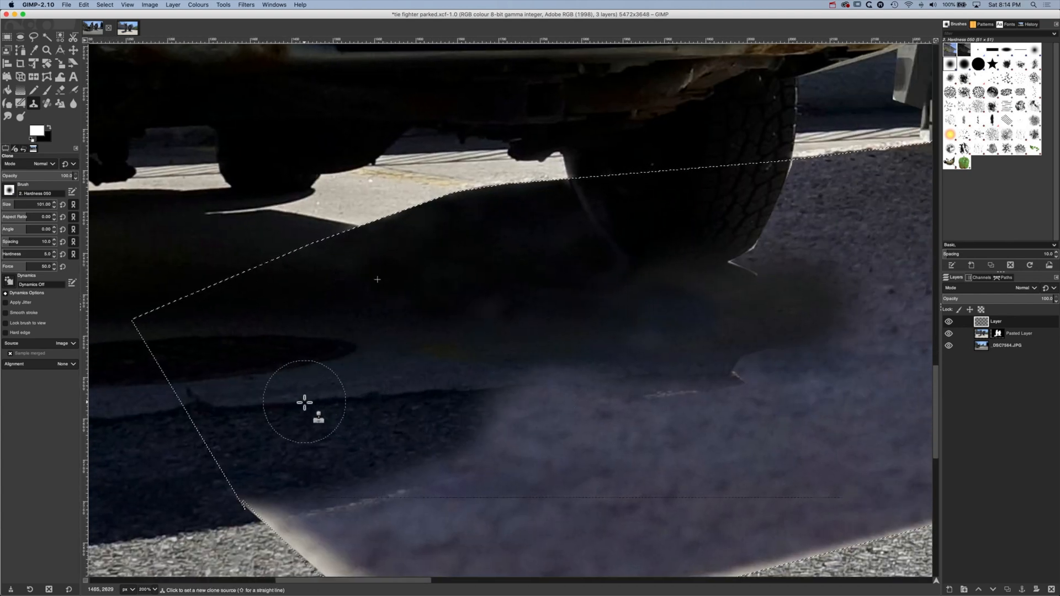
left_click(305, 402, "super")
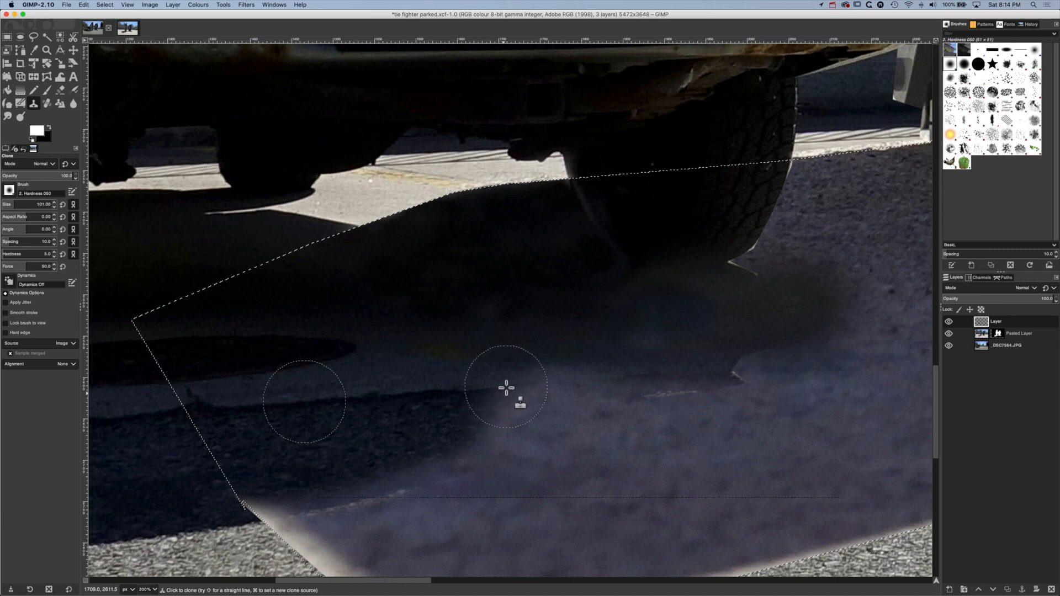
left_click_drag(506, 388, 616, 382)
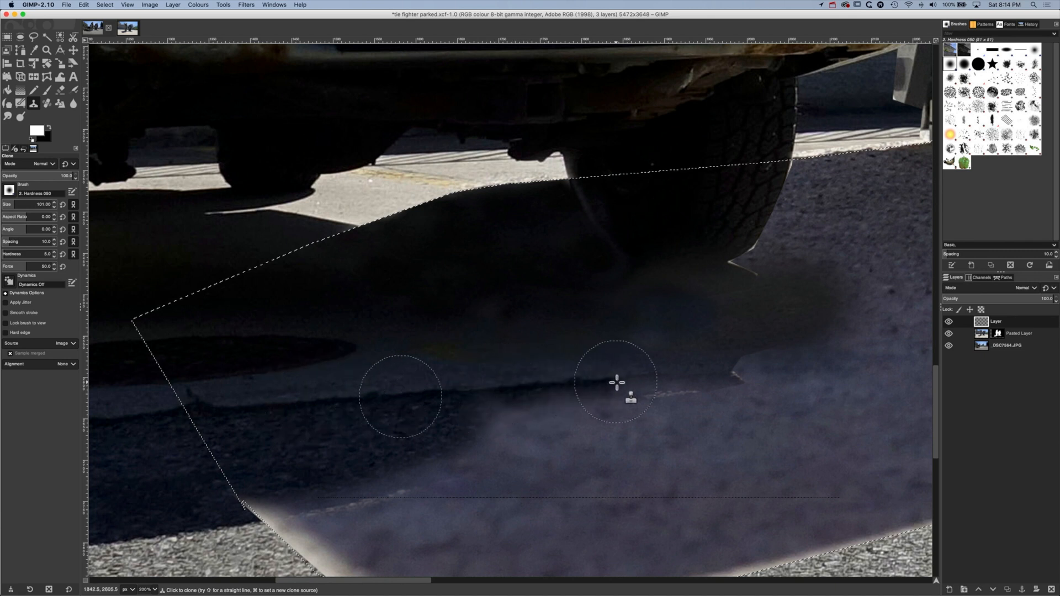
left_click(298, 401, "super")
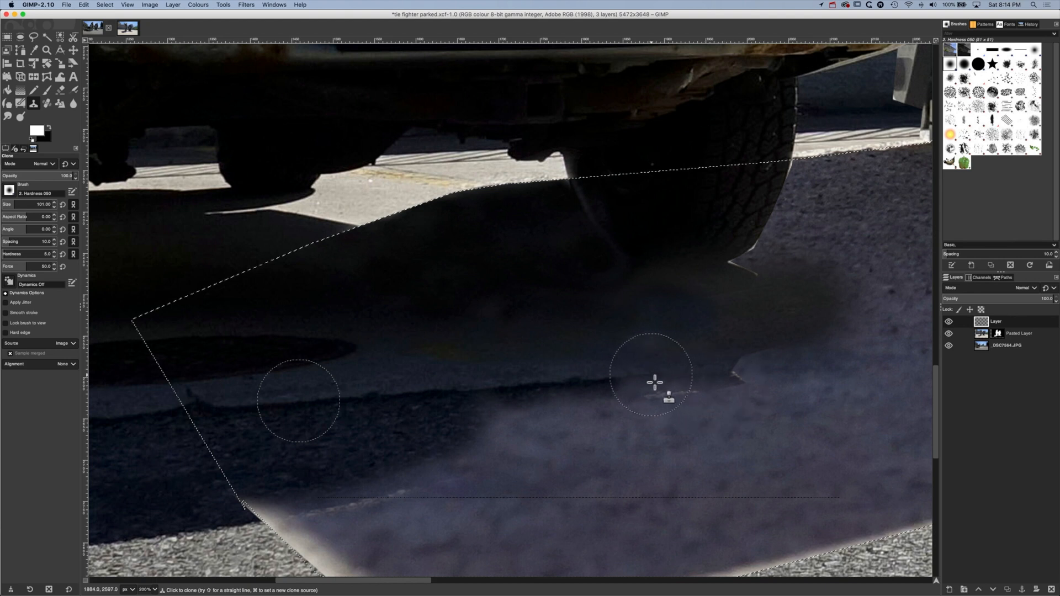
mouse_move(655, 382)
left_mouse_down()
mouse_move(651, 398)
mouse_move(634, 385)
left_mouse_up()
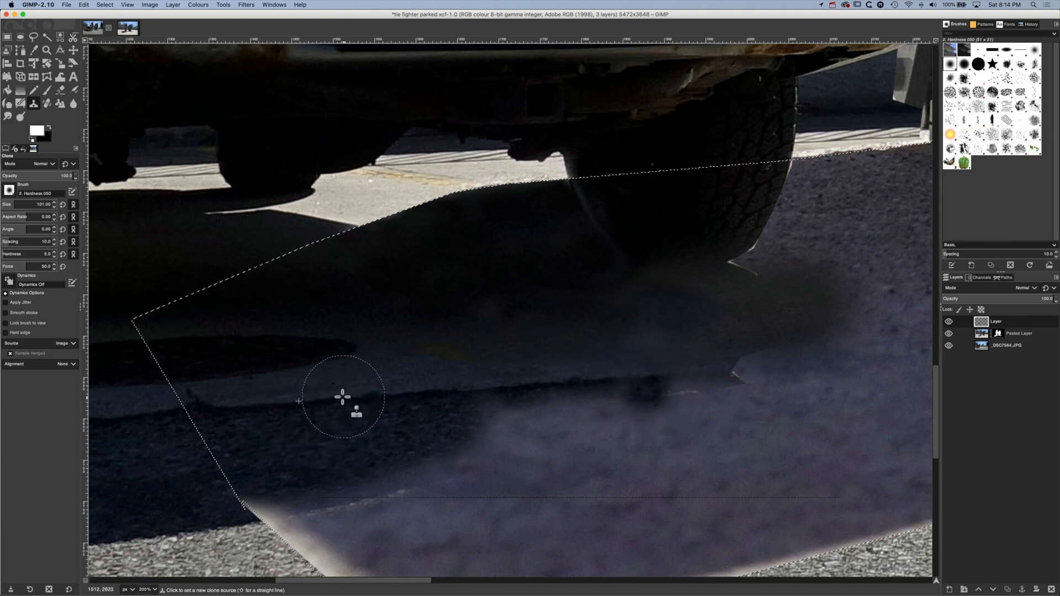
mouse_move(619, 381)
left_mouse_down()
mouse_move(620, 402)
mouse_move(572, 395)
left_mouse_up()
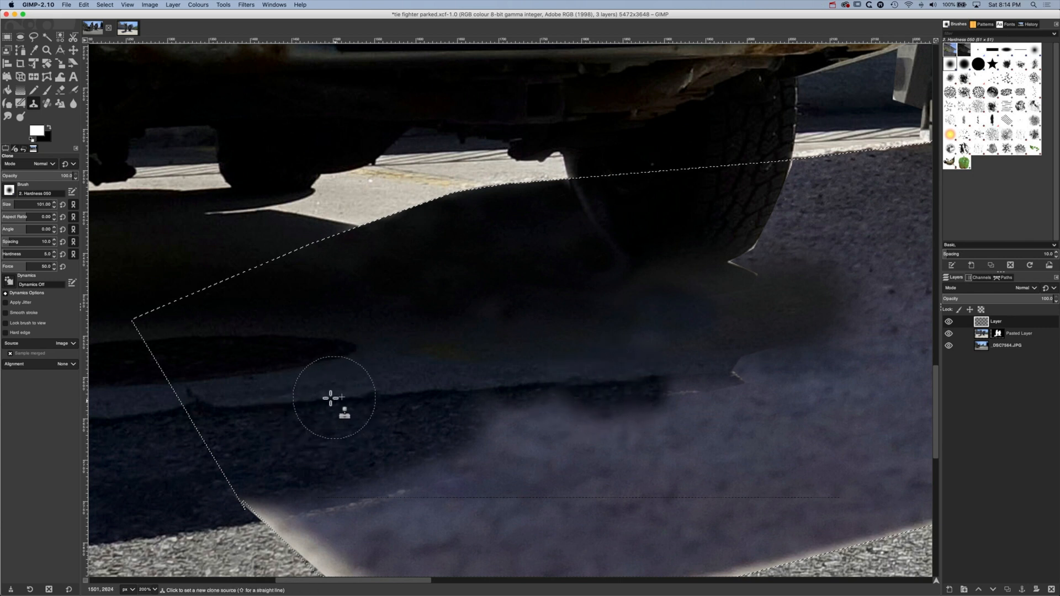
mouse_move(486, 406)
left_mouse_down()
mouse_move(554, 403)
mouse_move(510, 387)
mouse_move(507, 403)
mouse_move(478, 404)
mouse_move(584, 406)
left_mouse_up()
Clone dark asphalt shadow over the light seam and purple area just inside the selection's lower-left corner
left_click(310, 460, "super")
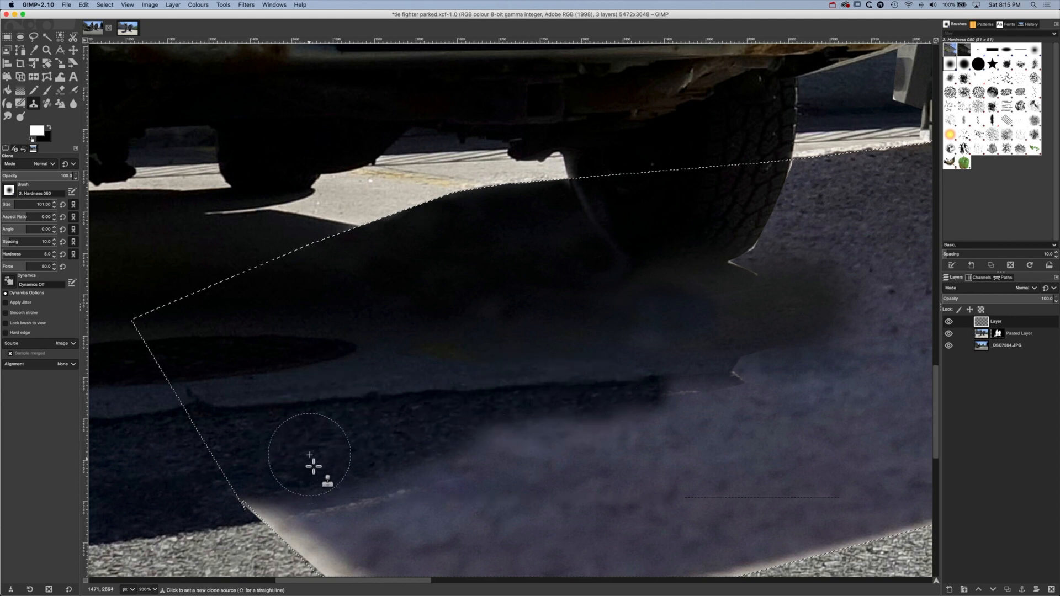
mouse_move(281, 493)
left_mouse_down()
mouse_move(295, 525)
mouse_move(336, 499)
mouse_move(290, 476)
mouse_move(372, 508)
mouse_move(414, 500)
mouse_move(340, 494)
left_mouse_up()
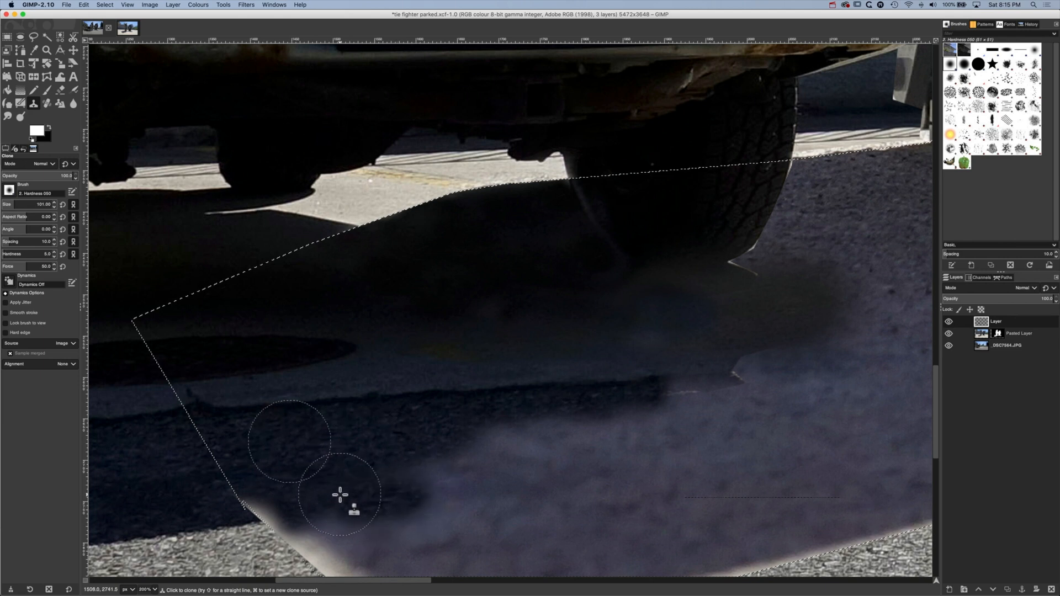
left_click(319, 454, "super")
mouse_move(438, 480)
left_mouse_down()
mouse_move(486, 476)
mouse_move(395, 484)
left_mouse_up()
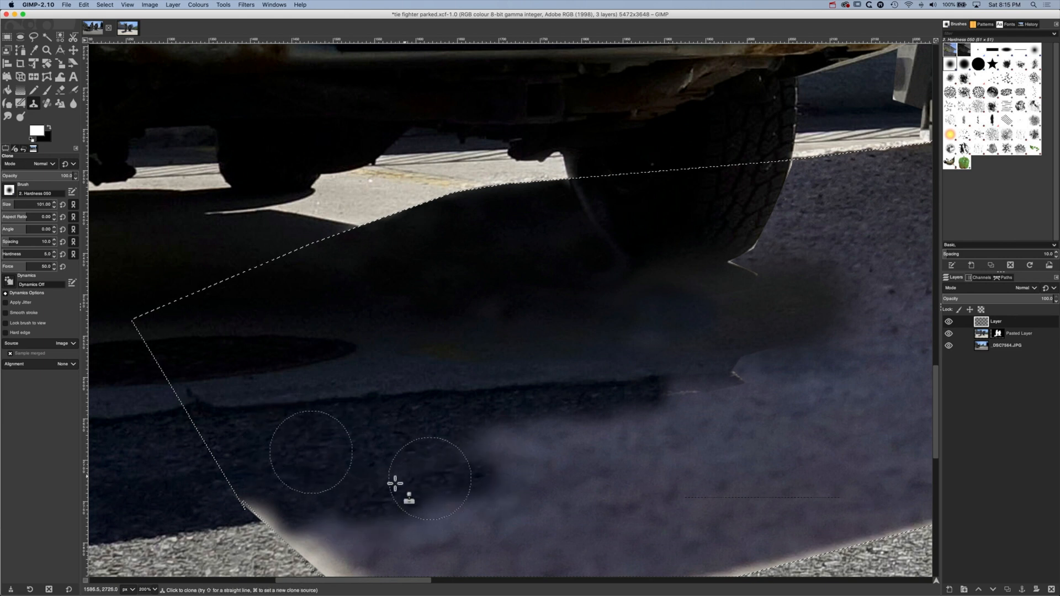
left_click(422, 446, "super")
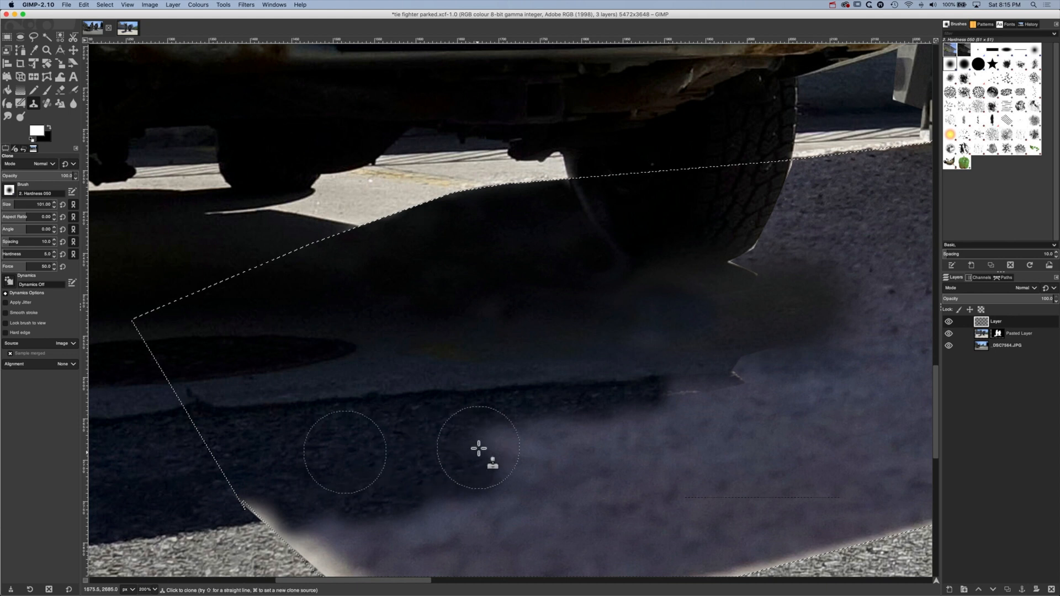
mouse_move(477, 449)
left_mouse_down()
mouse_move(545, 448)
mouse_move(478, 446)
left_mouse_up()
Clone dark asphalt down towards the selection's lower-left edge, covering more of the purple shadow there
left_click(307, 464, "super")
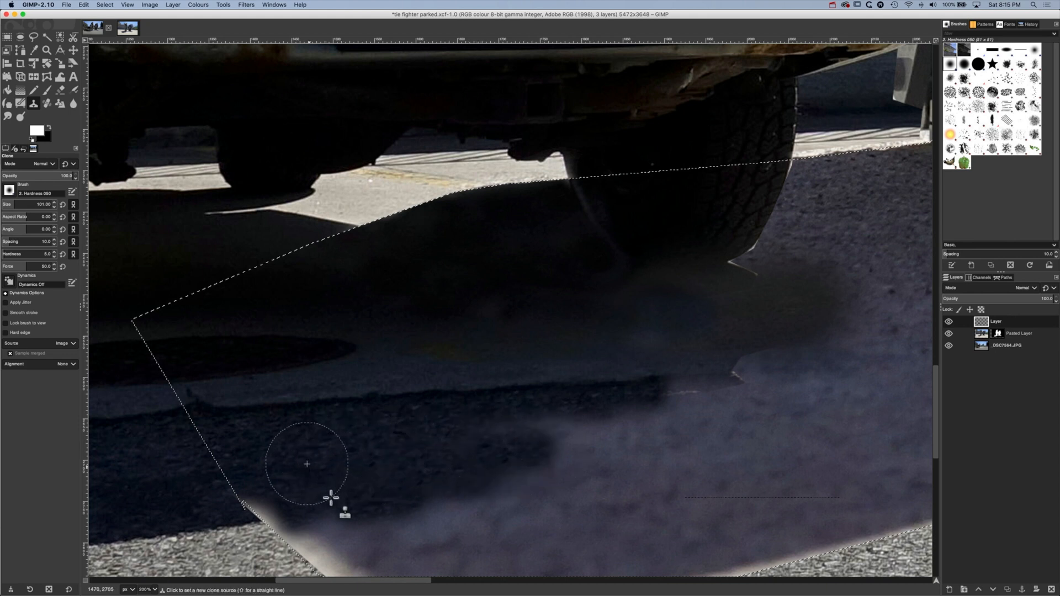
mouse_move(286, 521)
left_mouse_down()
mouse_move(266, 507)
mouse_move(261, 520)
mouse_move(409, 527)
mouse_move(512, 496)
left_mouse_up()
left_click(416, 459, "super")
left_click(351, 459, "super")
left_click(412, 453, "super")
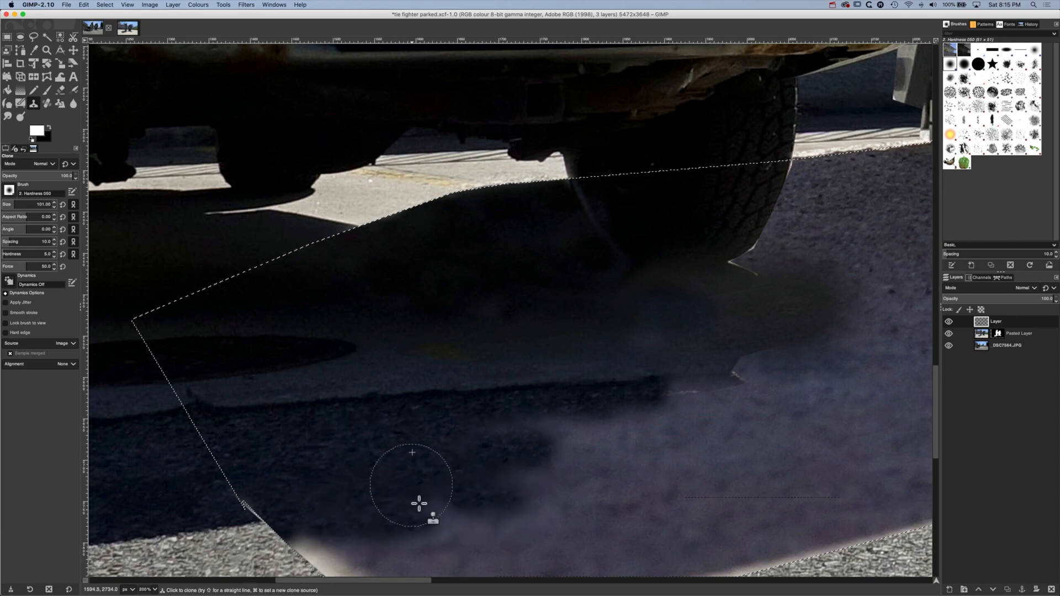
mouse_move(424, 507)
left_mouse_down()
mouse_move(451, 518)
mouse_move(442, 497)
left_mouse_up()
left_click(362, 450, "super")
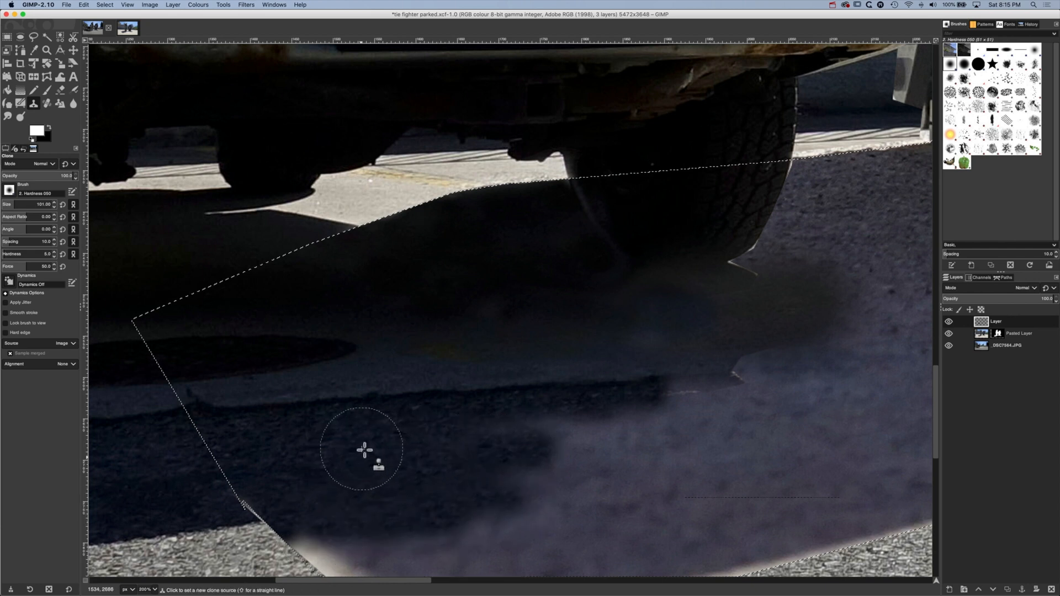
mouse_move(489, 440)
left_mouse_down()
mouse_move(506, 440)
mouse_move(494, 438)
left_mouse_up()
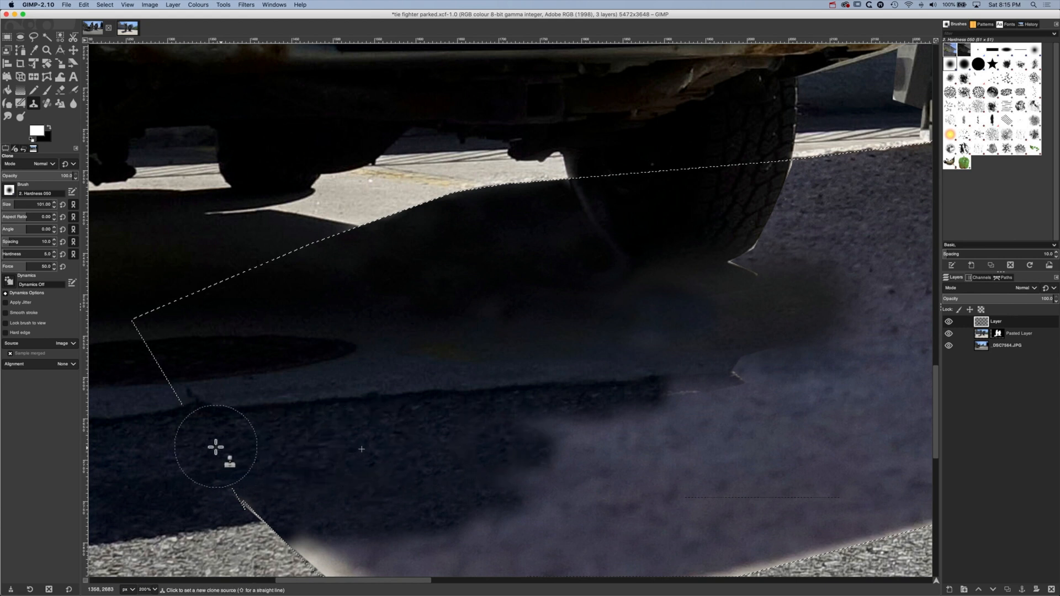
Darken the purple gap below the kerb edge and clone the kerb edge further past the rear tyre, covering the leftover light line
left_click(149, 463, "super")
left_click_drag(567, 440, 549, 428)
left_click(116, 415, "super")
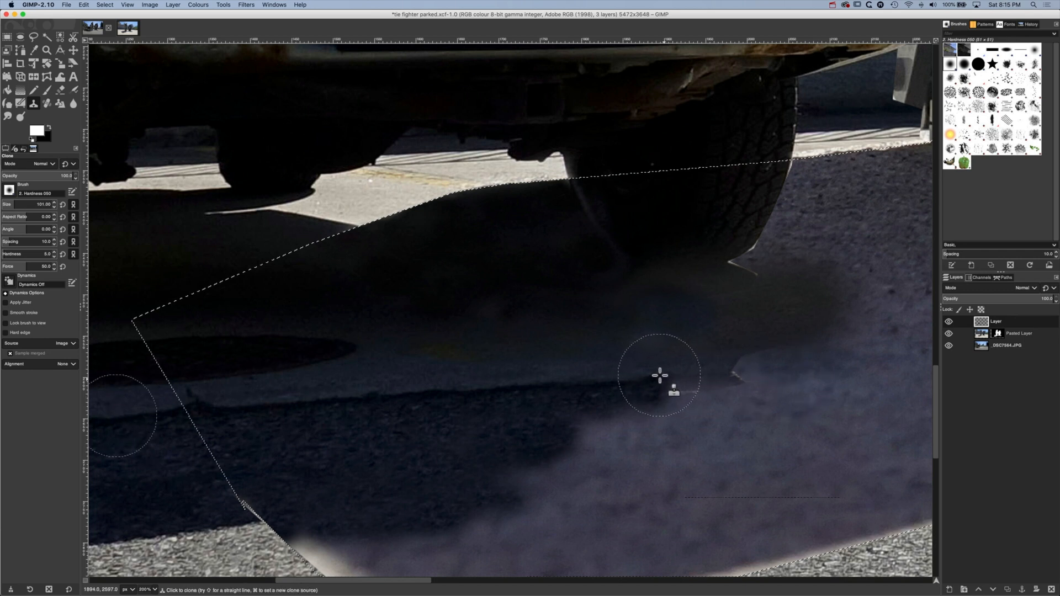
mouse_move(658, 374)
left_mouse_down()
mouse_move(670, 396)
mouse_move(630, 404)
mouse_move(722, 397)
mouse_move(703, 393)
mouse_move(807, 372)
mouse_move(741, 373)
mouse_move(719, 378)
mouse_move(818, 381)
left_mouse_up()
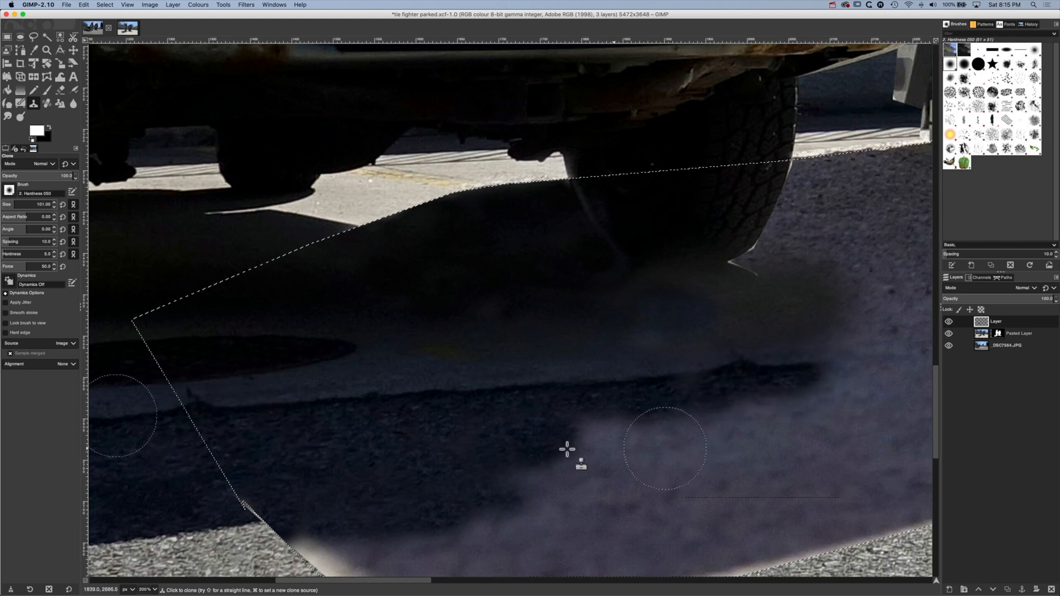
Clone dark asphalt from the SUV's shadow over the purple area beneath the extended kerb edge
left_click(147, 457, "super")
mouse_move(658, 468)
left_mouse_down()
mouse_move(622, 426)
mouse_move(574, 428)
mouse_move(572, 444)
mouse_move(490, 458)
mouse_move(598, 441)
mouse_move(579, 425)
mouse_move(616, 423)
left_mouse_up()
left_click(165, 472, "super")
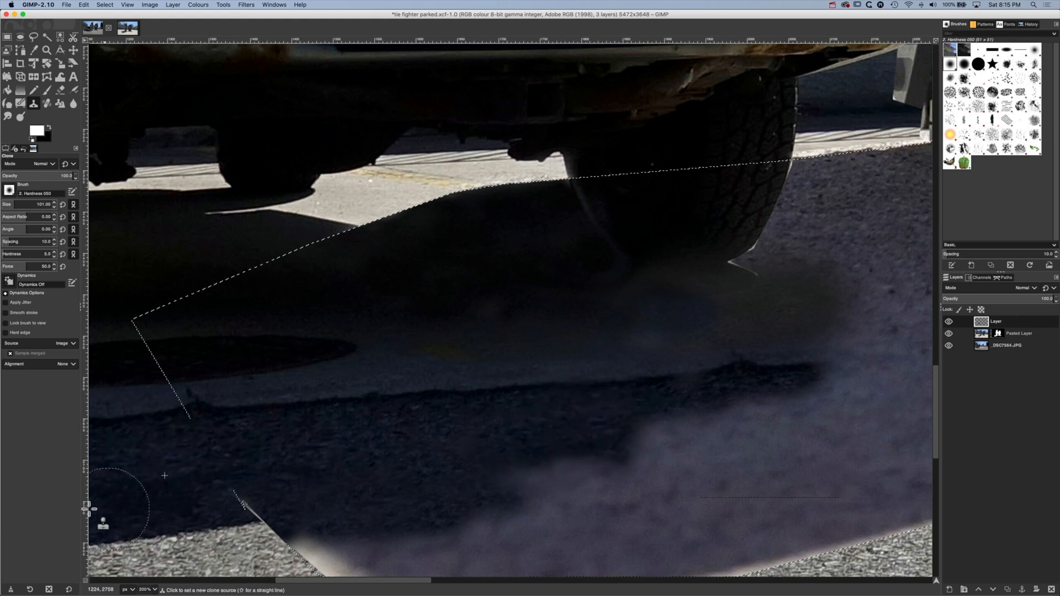
left_click(115, 490, "super")
left_click(524, 486)
mouse_move(601, 472)
left_mouse_down()
mouse_move(543, 481)
mouse_move(570, 481)
mouse_move(549, 502)
left_mouse_up()
scroll(552, 480, "down", 5)
mouse_move(573, 388)
left_mouse_down()
mouse_move(282, 371)
mouse_move(630, 354)
left_mouse_up()
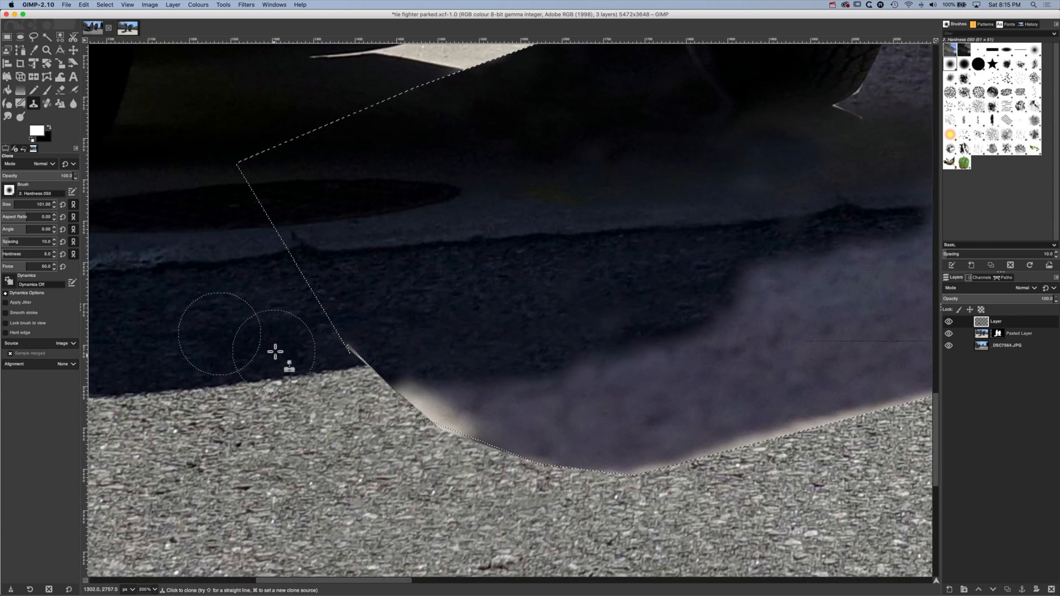
Clone a dark strip down to the selection's bottom edge and fill the purple area beside it with dark asphalt
left_click(198, 390, "super")
mouse_move(635, 474)
left_mouse_down()
mouse_move(614, 372)
mouse_move(617, 381)
left_mouse_up()
left_click(160, 344, "super")
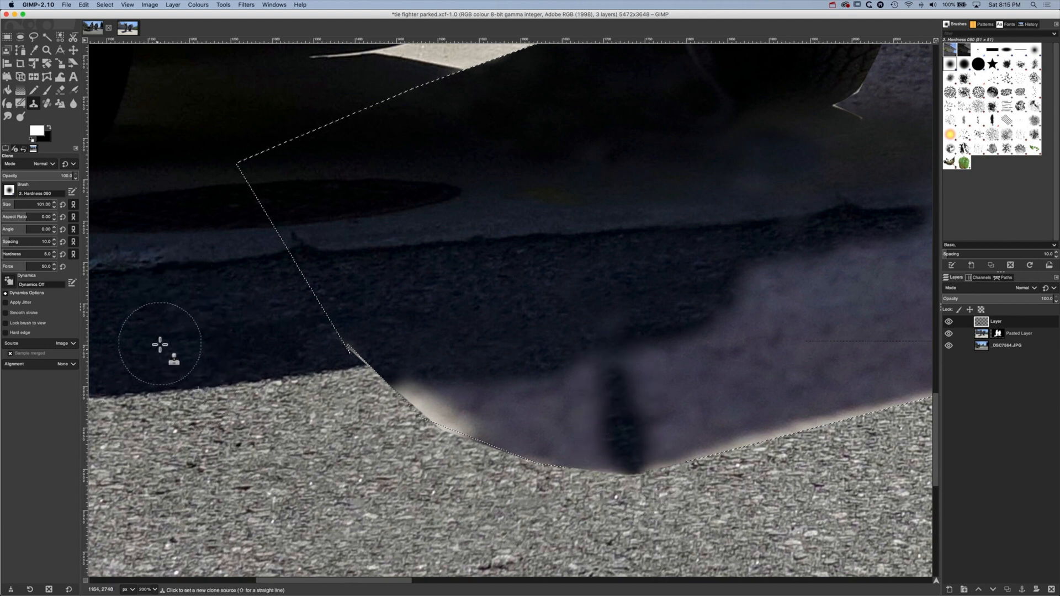
mouse_move(567, 354)
left_mouse_down()
mouse_move(620, 356)
mouse_move(606, 370)
left_mouse_up()
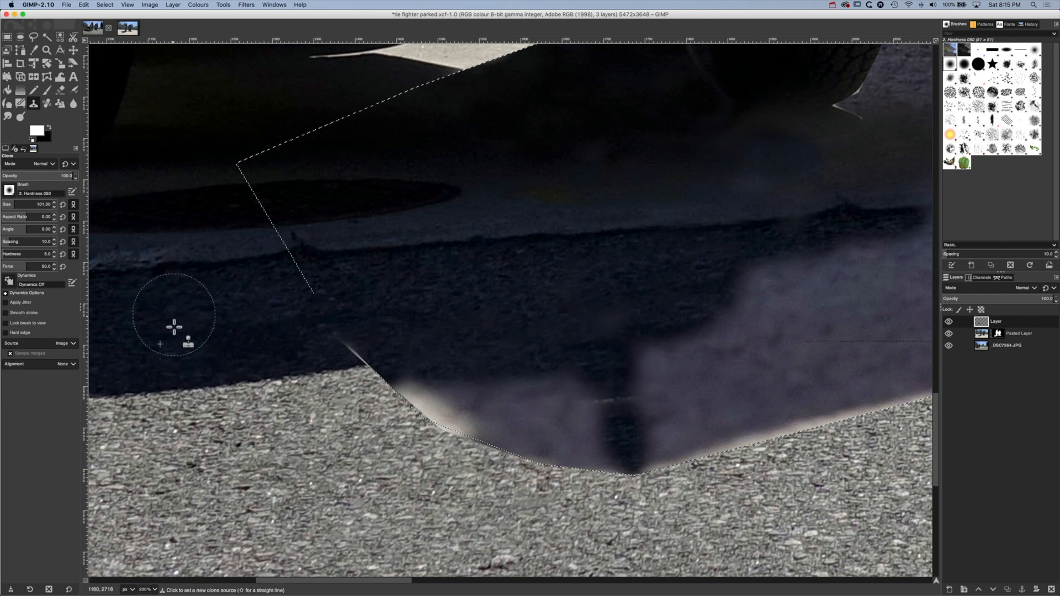
left_click(174, 328, "super")
left_click_drag(525, 374, 603, 403)
Clone dark asphalt over the pale fringe and purple area along the selection's curved lower-left edge
left_click(240, 324, "super")
left_click(155, 335, "super")
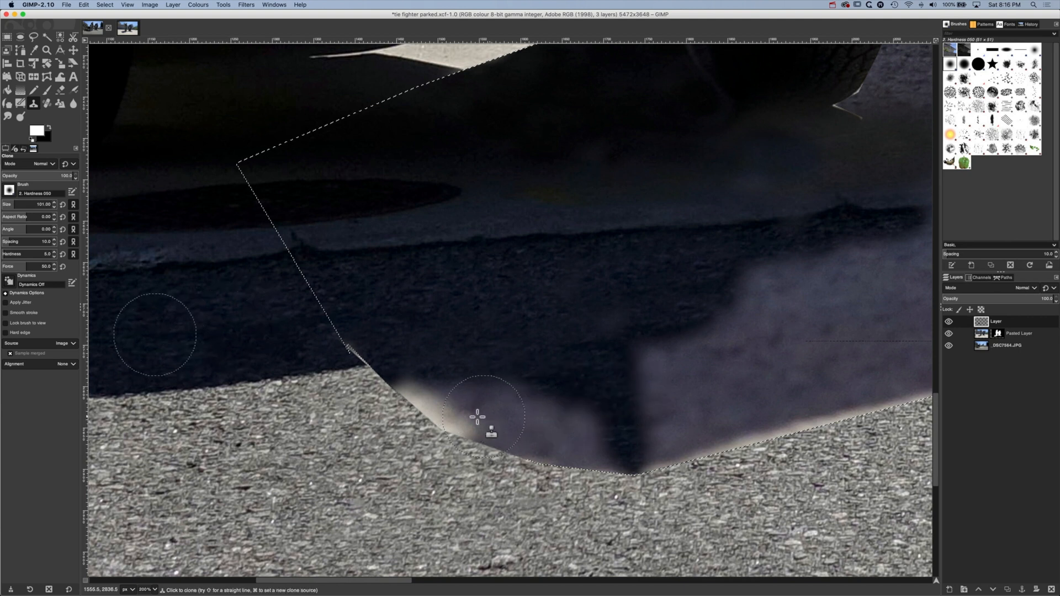
left_click_drag(412, 390, 400, 386)
left_click(221, 343, "super")
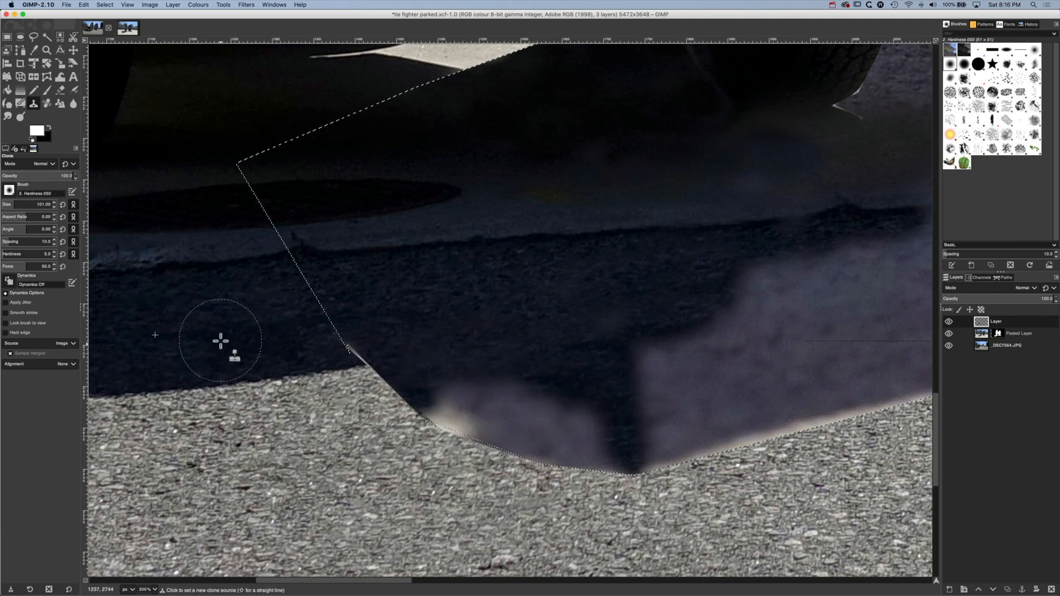
mouse_move(450, 415)
left_mouse_down()
mouse_move(459, 422)
mouse_move(377, 393)
left_mouse_up()
left_click(187, 341, "super")
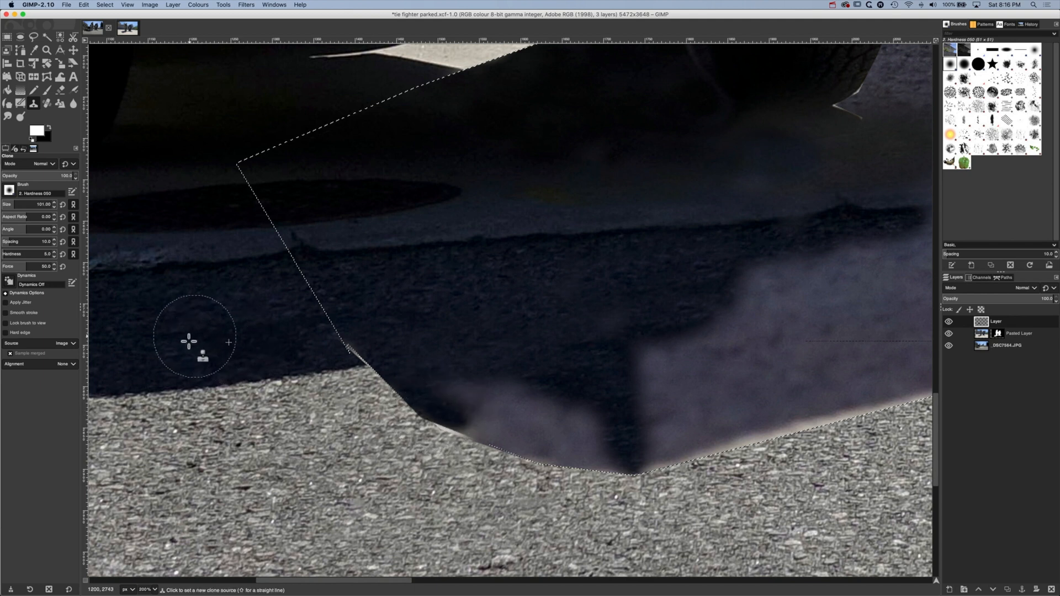
mouse_move(458, 425)
left_mouse_down()
mouse_move(588, 447)
mouse_move(469, 393)
left_mouse_up()
Clone dark asphalt over the last purple patch at the selection's bottom curve and start darkening beyond the vertical strip
left_click(255, 303, "super")
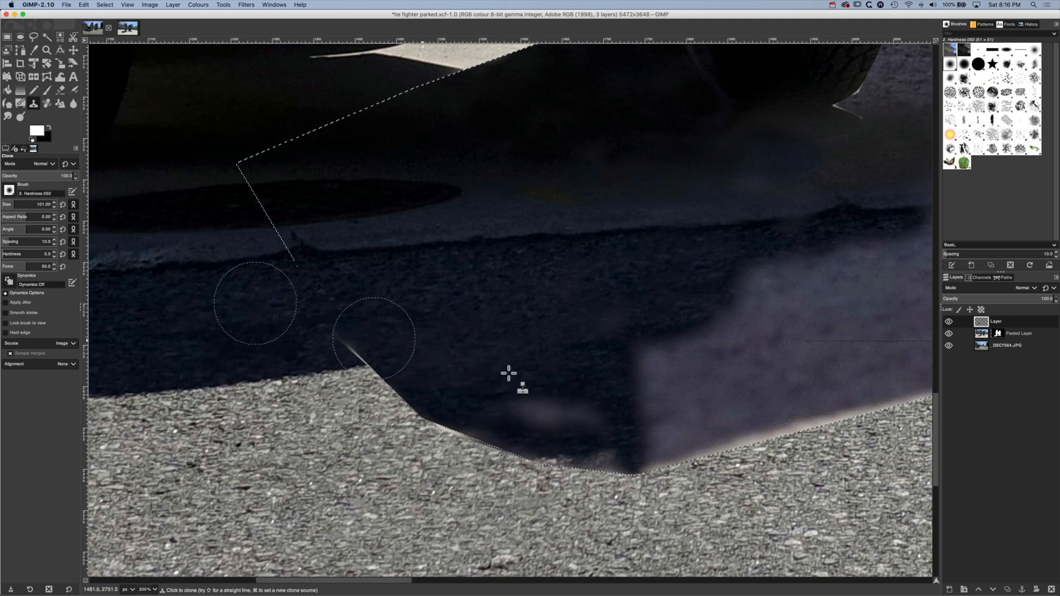
mouse_move(546, 407)
left_mouse_down()
mouse_move(556, 421)
mouse_move(527, 408)
left_mouse_up()
left_click(145, 333, "super")
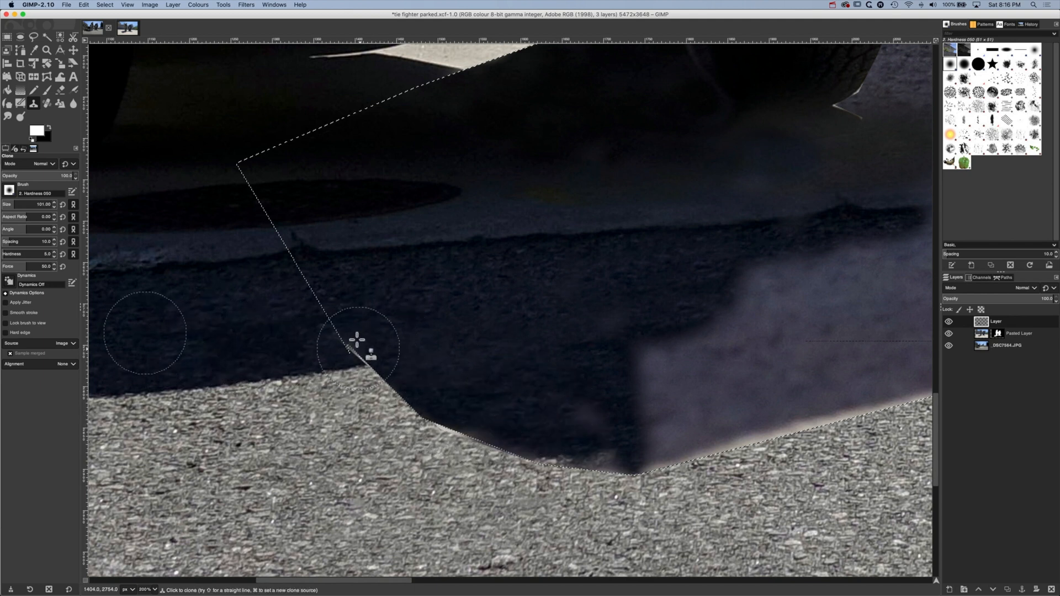
mouse_move(590, 417)
left_mouse_down()
mouse_move(564, 429)
mouse_move(598, 462)
left_mouse_up()
left_click(201, 326, "super")
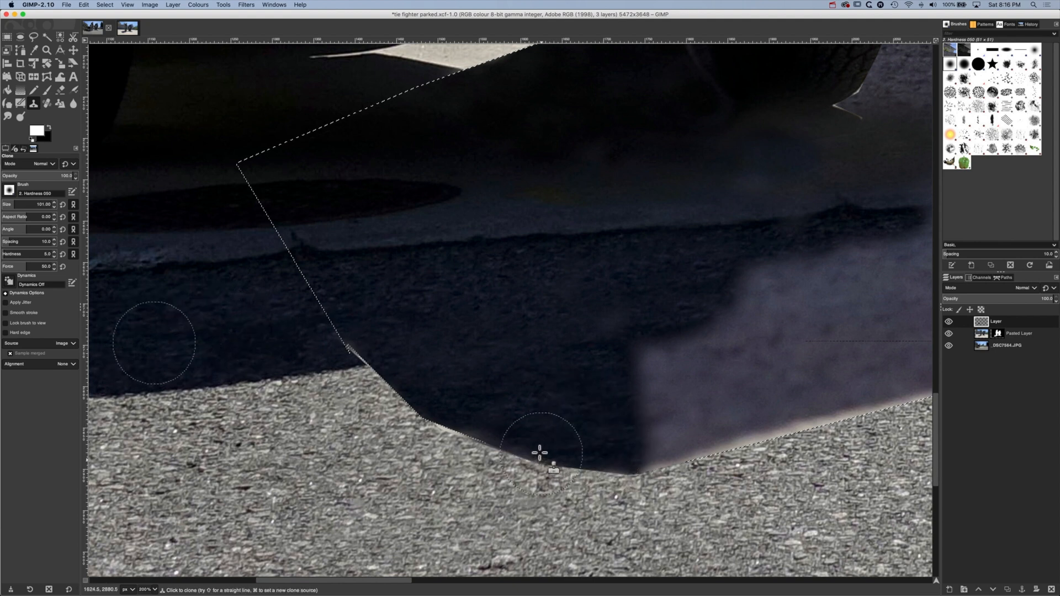
left_click(210, 320, "super")
left_click_drag(663, 348, 650, 338)
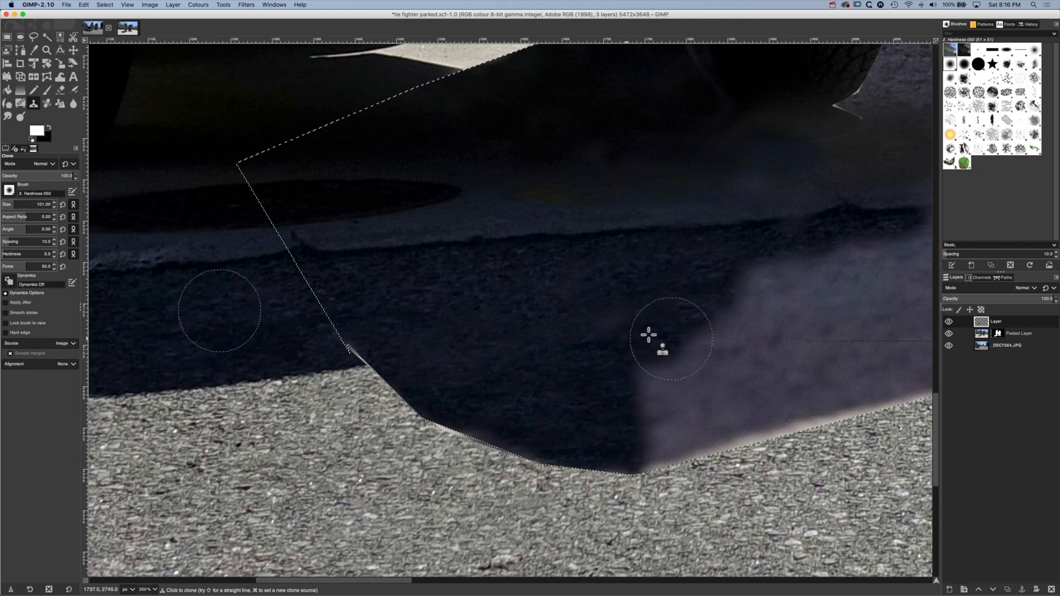
Compare the composite with and without the clone layer and the pasted TIE fighter layer, close up and across the whole image
left_click(951, 321)
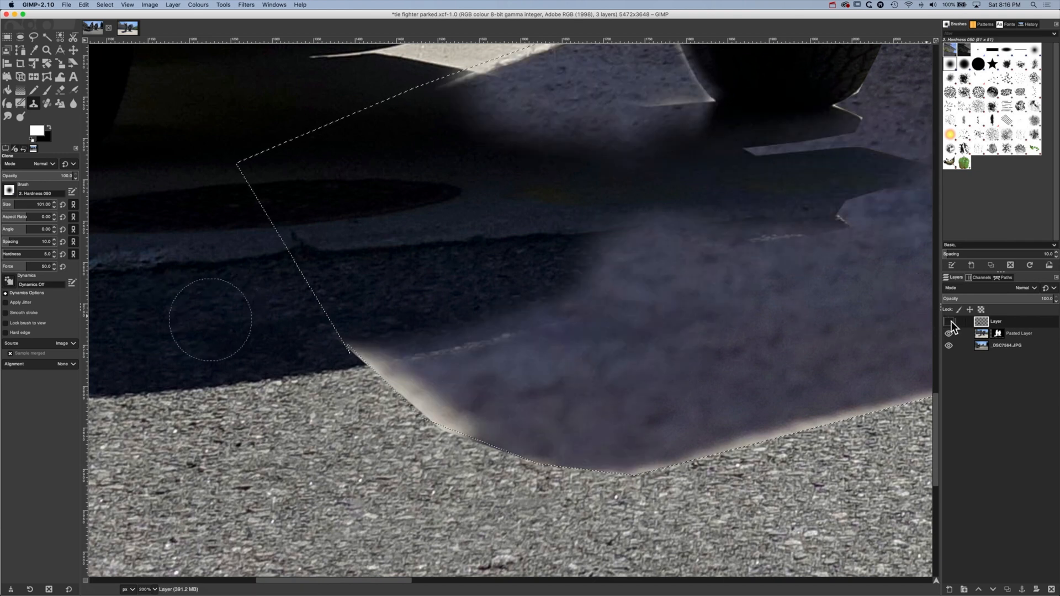
left_click(950, 321)
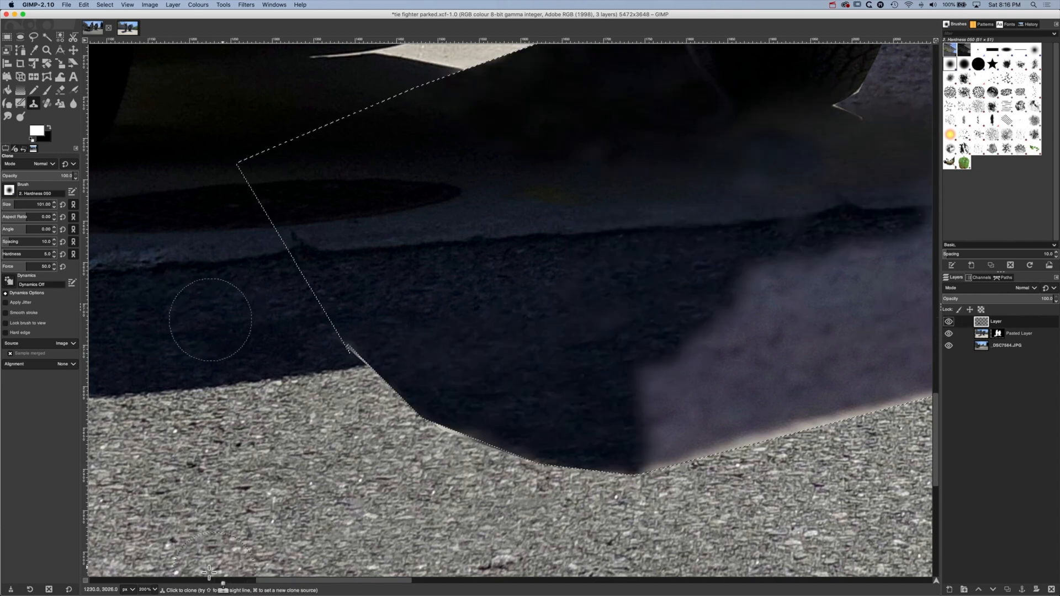
left_click(155, 590)
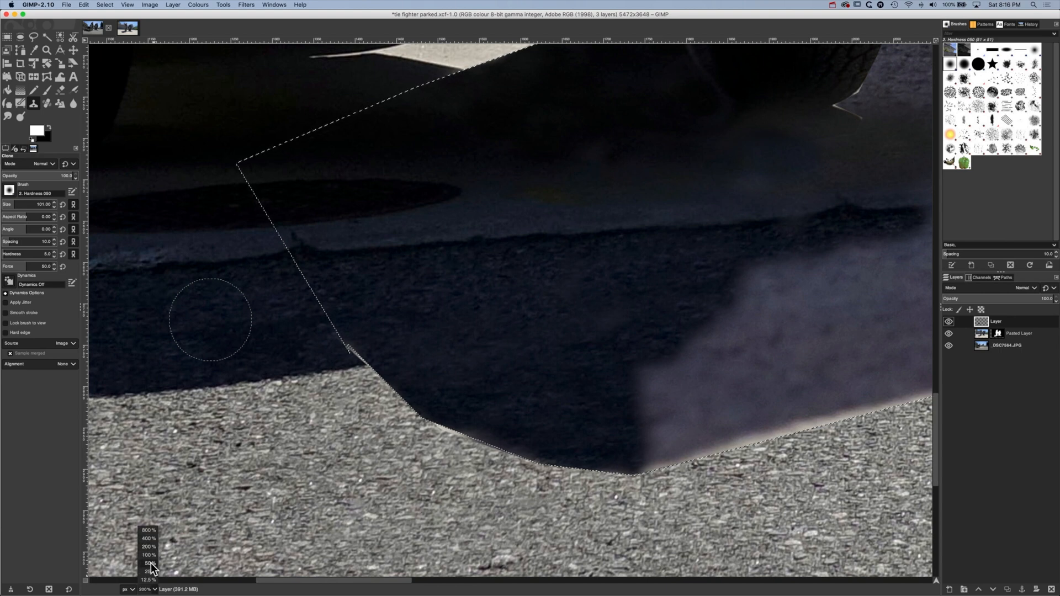
left_click(151, 572)
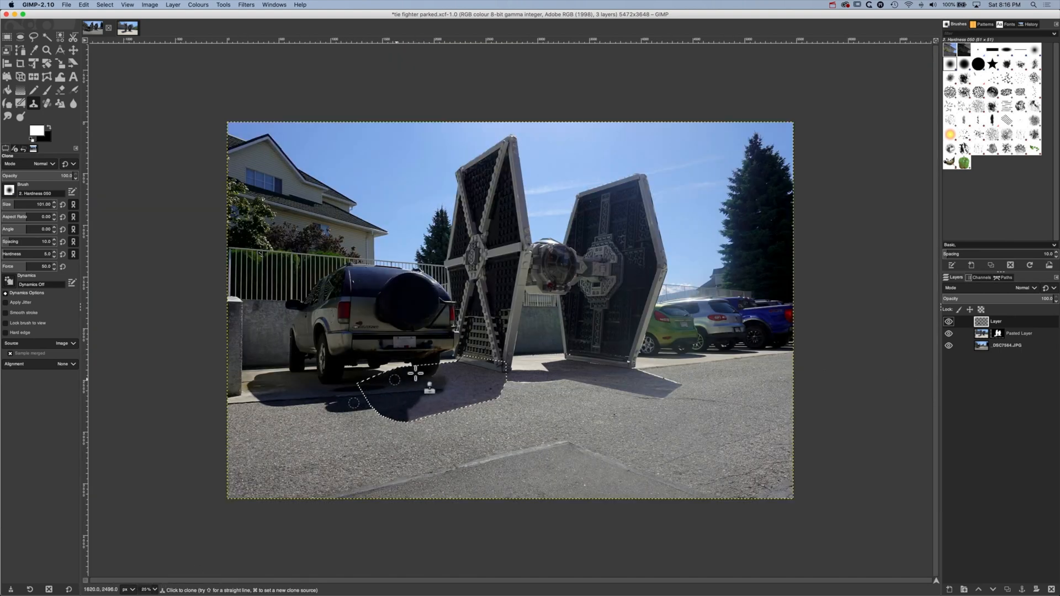
mouse_move(415, 374)
left_mouse_down()
mouse_move(392, 407)
mouse_move(447, 390)
mouse_move(462, 408)
left_mouse_up()
left_click(948, 322)
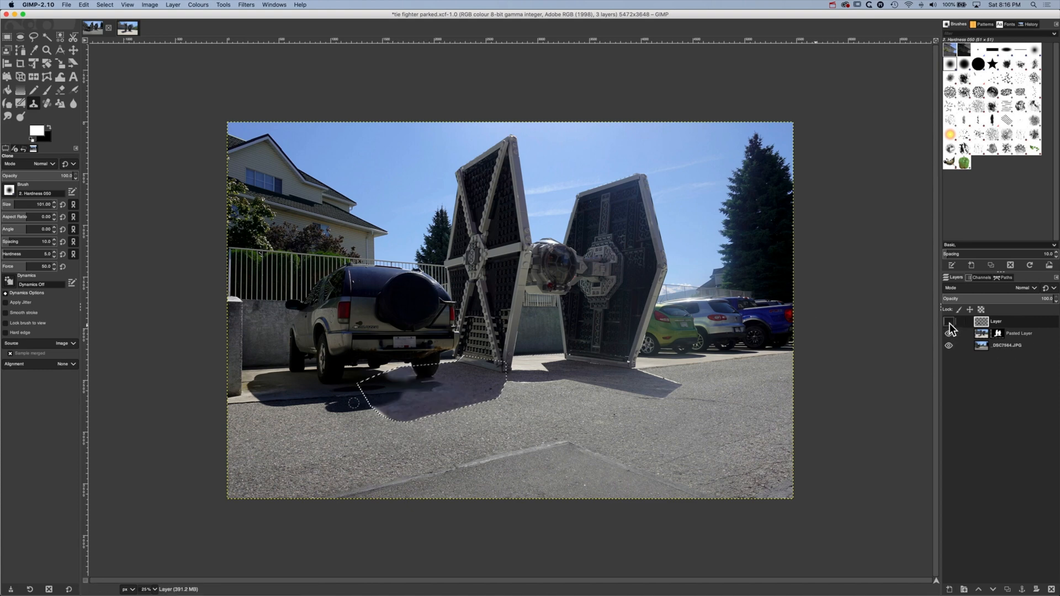
left_click(949, 322)
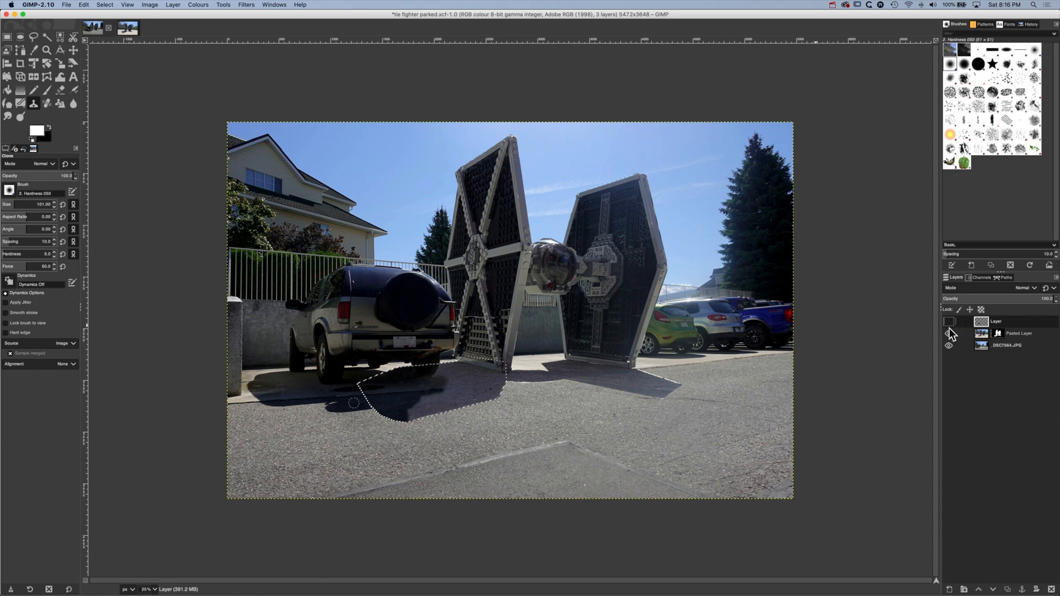
left_click(950, 333)
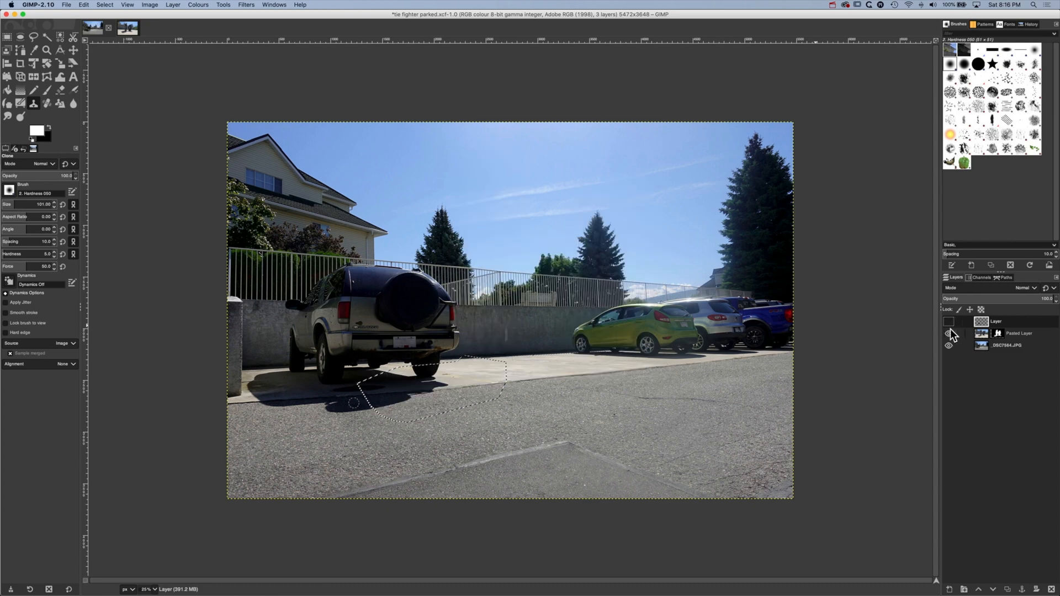
left_click(949, 332)
left_click(949, 322)
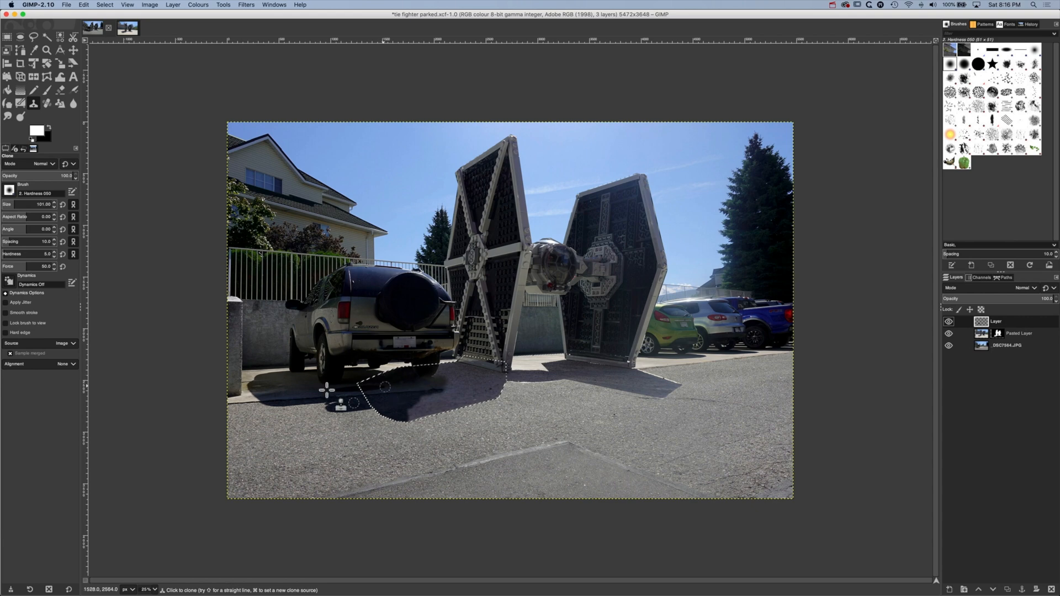
Clone shaded driveway from beside the SUV's left rear wheel over the purple area below its right rear wheel
left_click(297, 387, "ctrl")
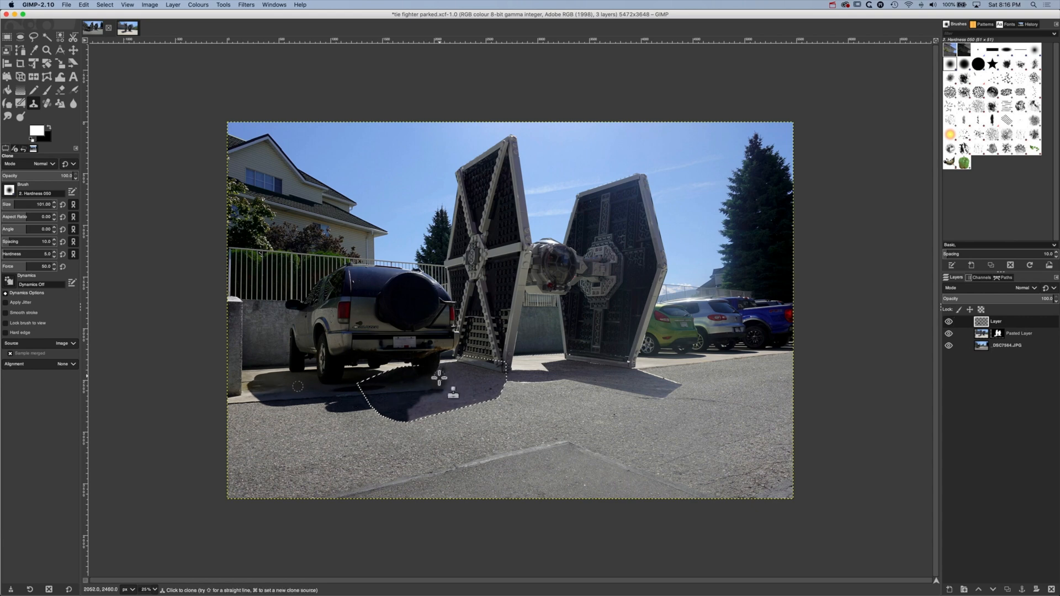
mouse_move(441, 371)
left_mouse_down()
mouse_move(462, 376)
mouse_move(444, 380)
left_mouse_up()
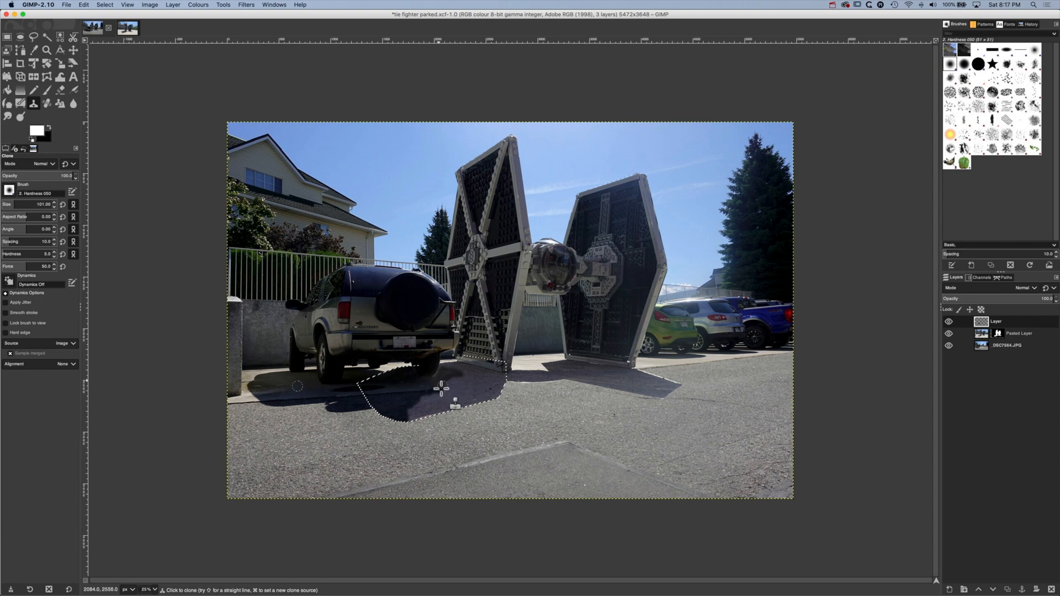
left_click(288, 379, "super")
left_click(308, 386, "super")
mouse_move(440, 382)
left_mouse_down()
mouse_move(461, 393)
mouse_move(471, 386)
mouse_move(425, 415)
left_mouse_up()
Enlarge the Clone brush to 149 and clone dark asphalt across the lower part of the selected shadow
scroll(21, 206, "up", 20)
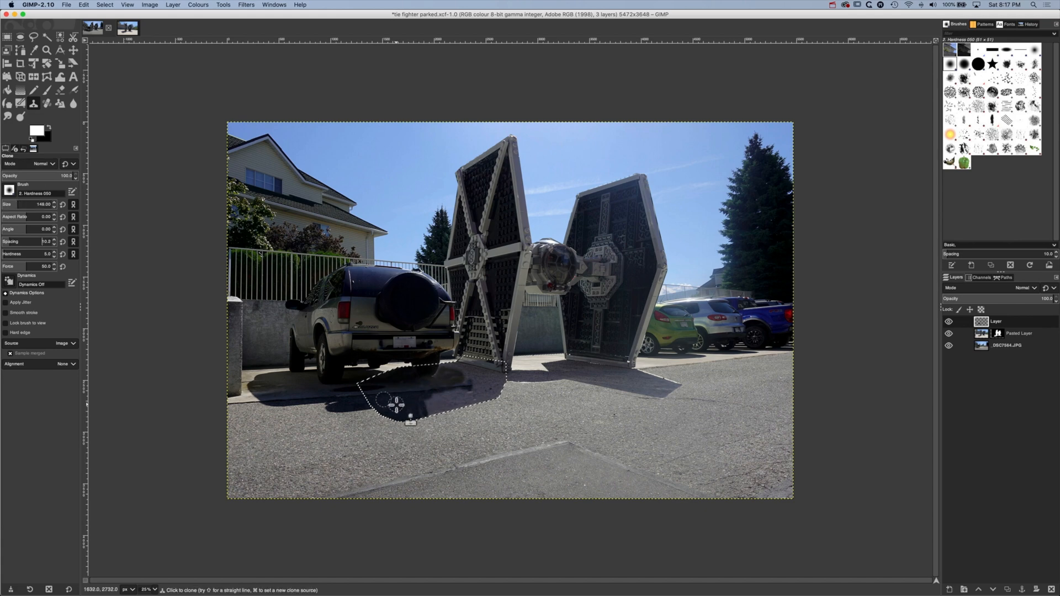
left_click(395, 405, "ctrl")
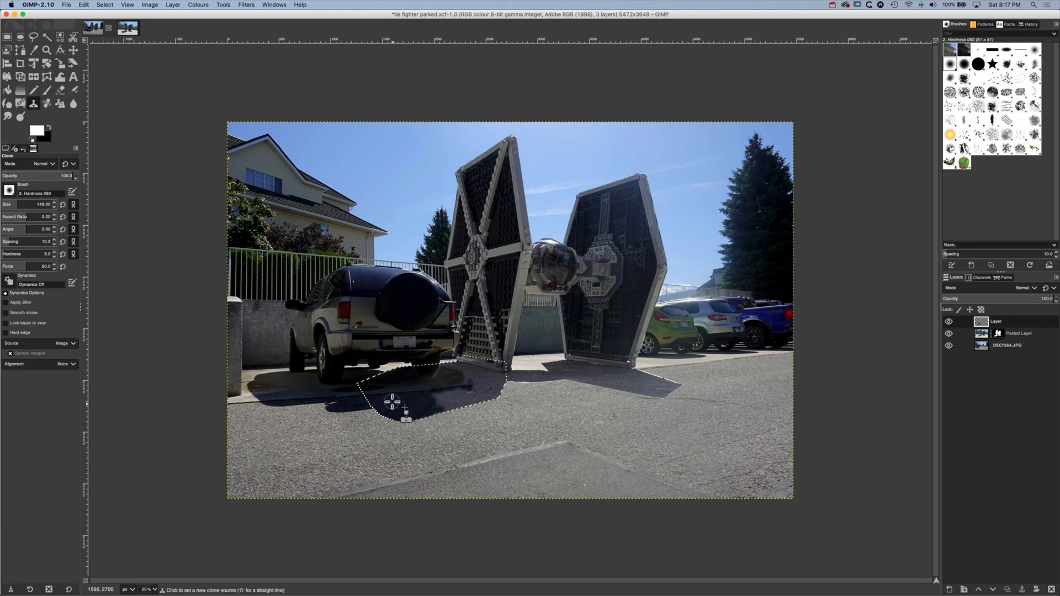
left_click(392, 402, "super")
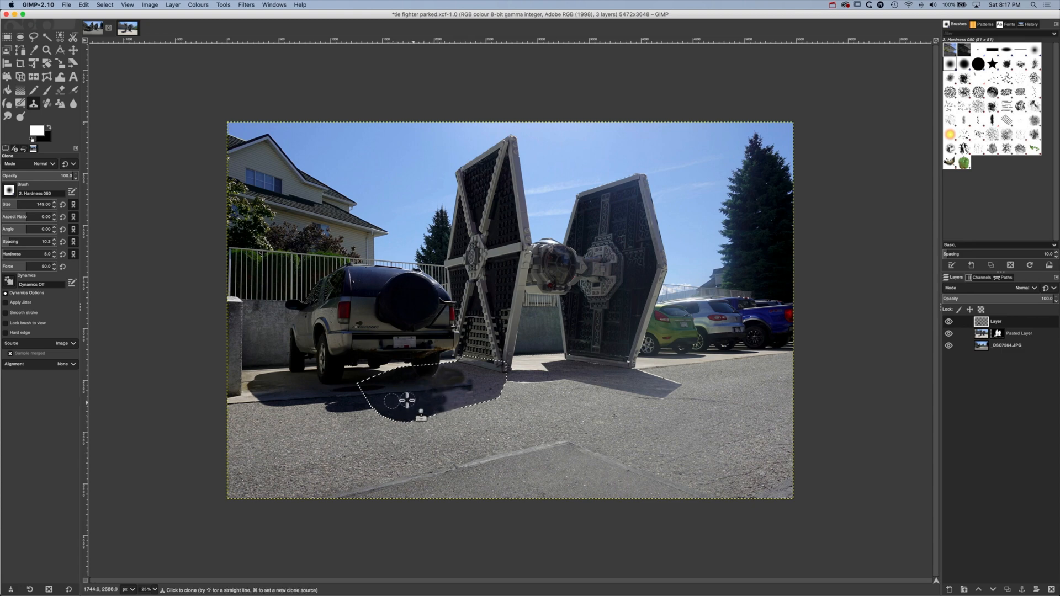
left_click_drag(407, 401, 418, 402)
left_click(391, 403, "super")
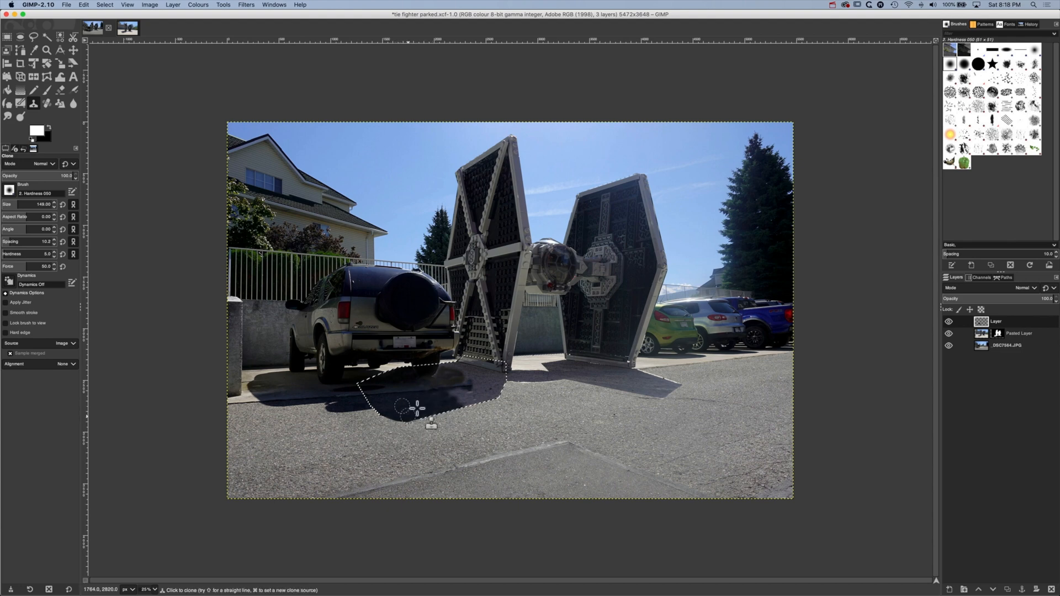
Clone shaded driveway onto the ground just below the base of the TIE fighter's near wing panel
left_click(645, 383, "super")
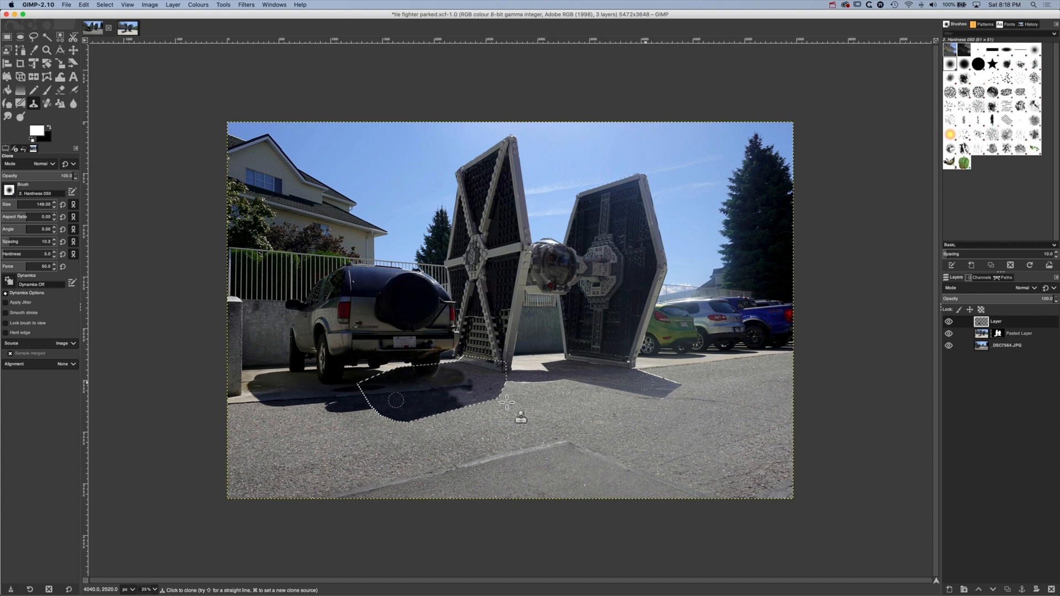
left_click(293, 382, "super")
left_click_drag(460, 372, 471, 373)
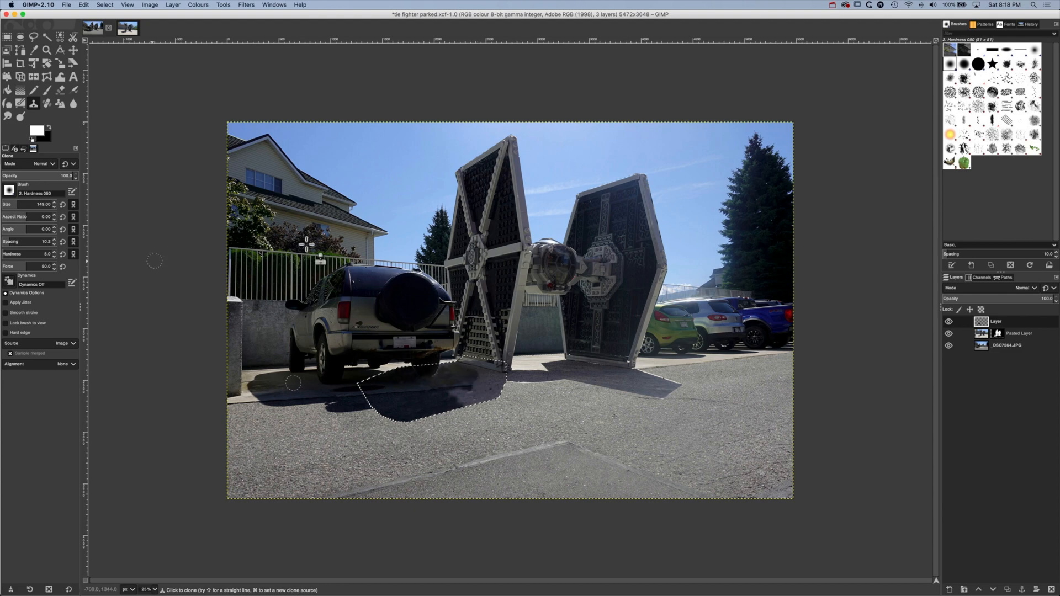
Clear the selection and compare the composite with and without the clone layer
left_click(117, 6)
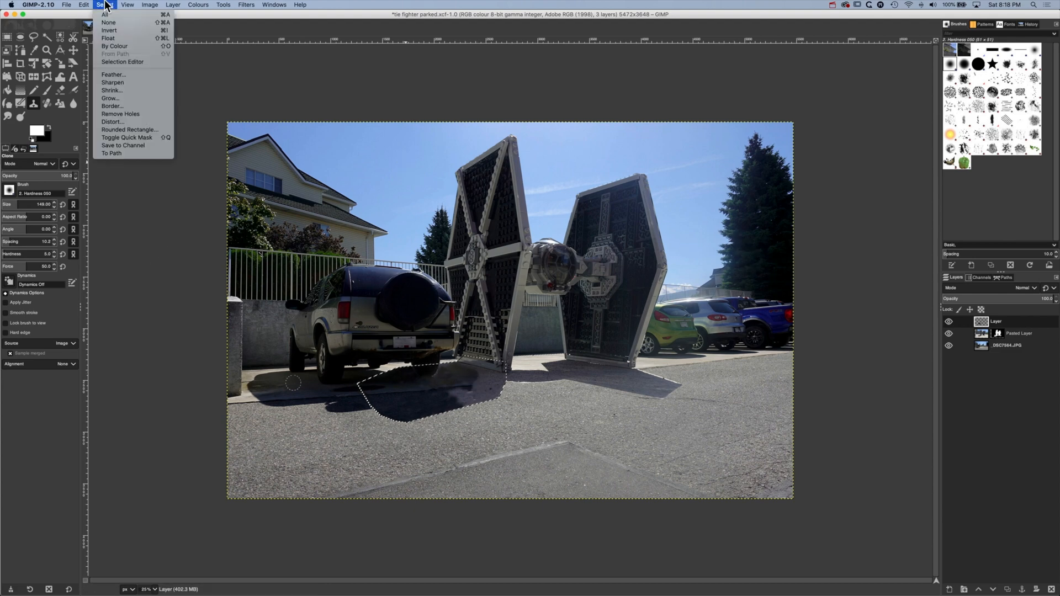
left_click(111, 26)
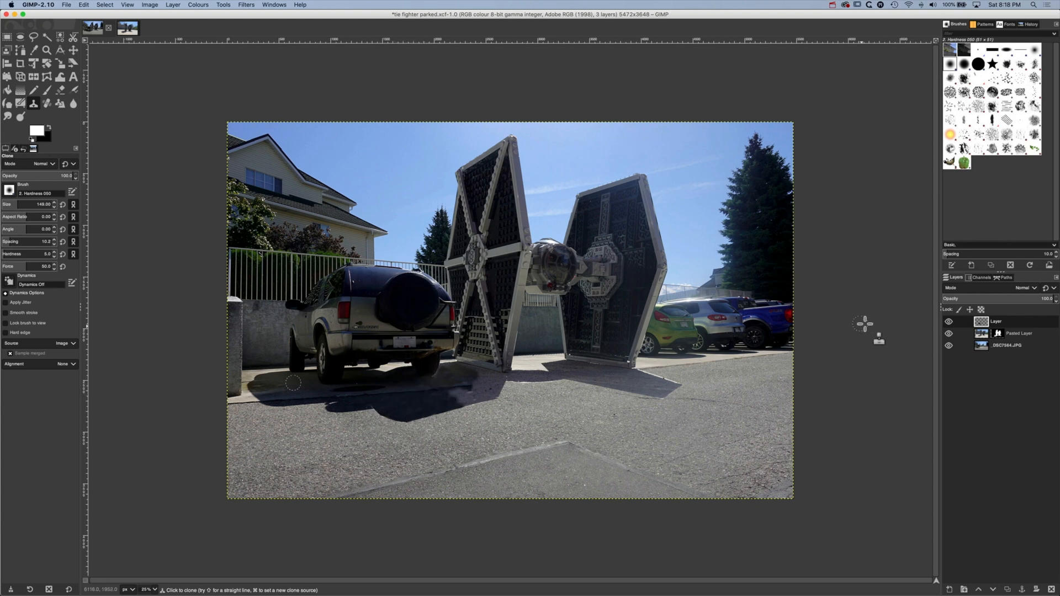
left_click(949, 321)
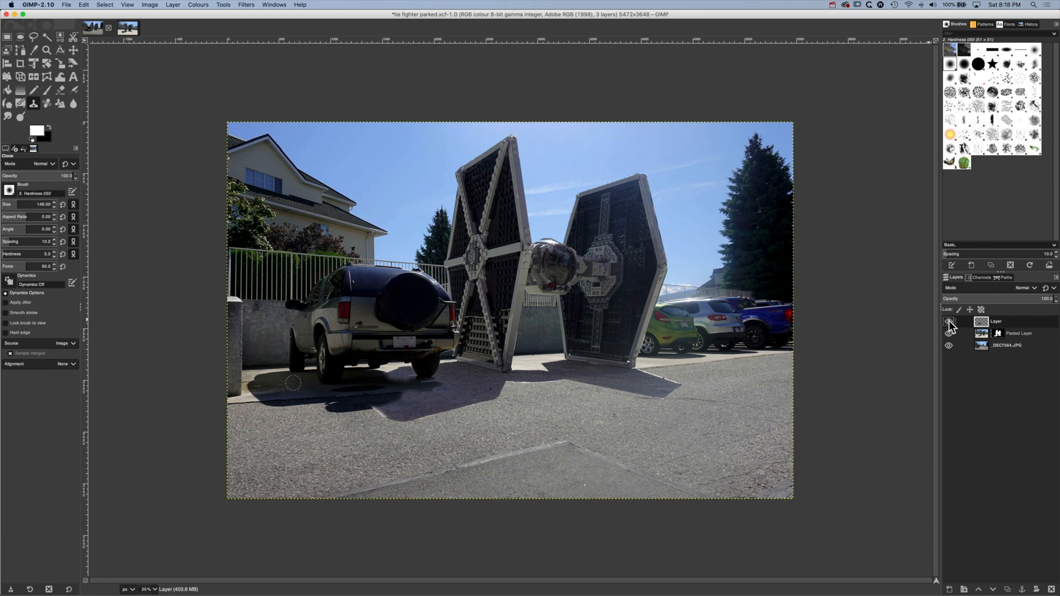
left_click(949, 322)
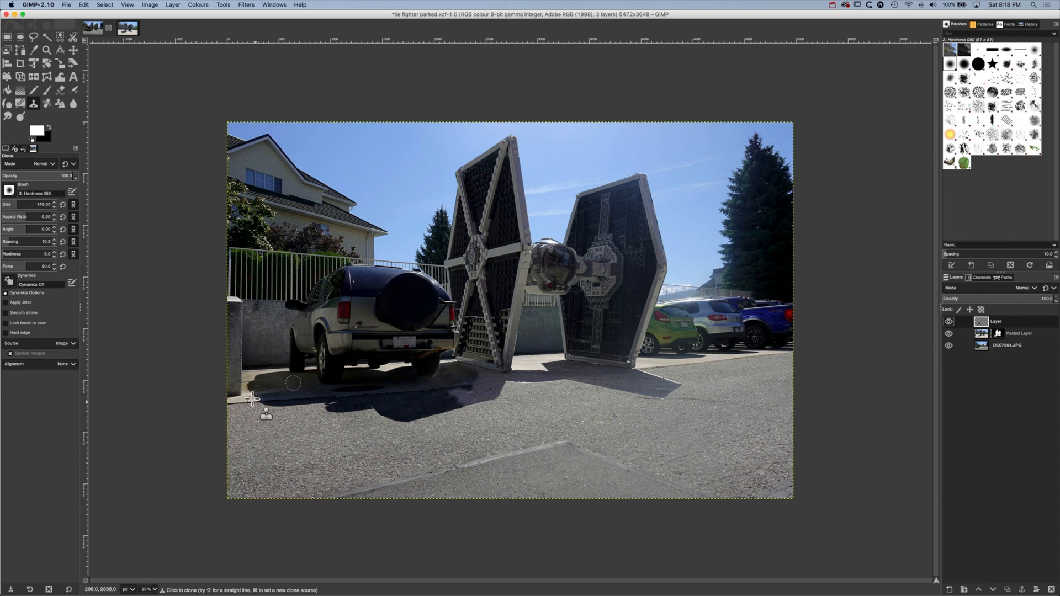
At 100% zoom, clone dark asphalt into the light notch where the SUV's shadow meets the TIE fighter's shadow
left_click(155, 589)
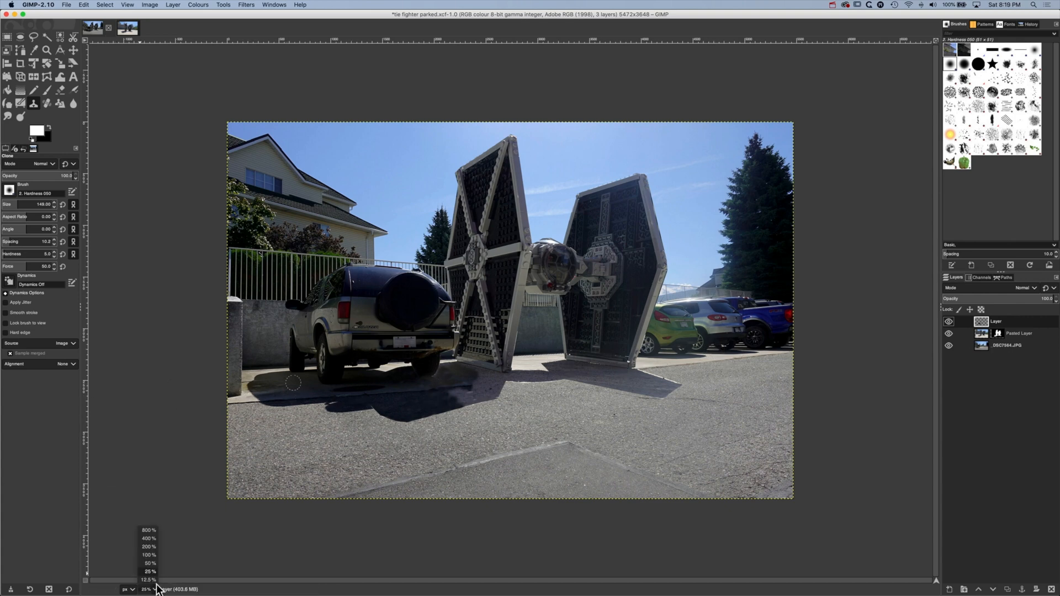
left_click(149, 554)
scroll(361, 420, "left", 9)
scroll(361, 419, "down", 2)
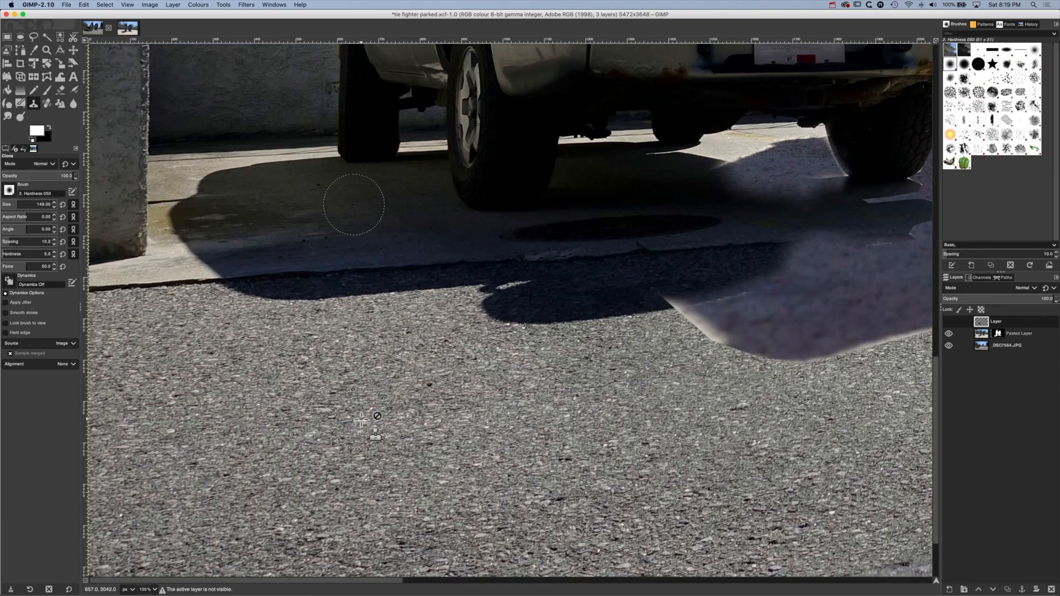
scroll(356, 213, "up", 7)
scroll(356, 213, "right", 4)
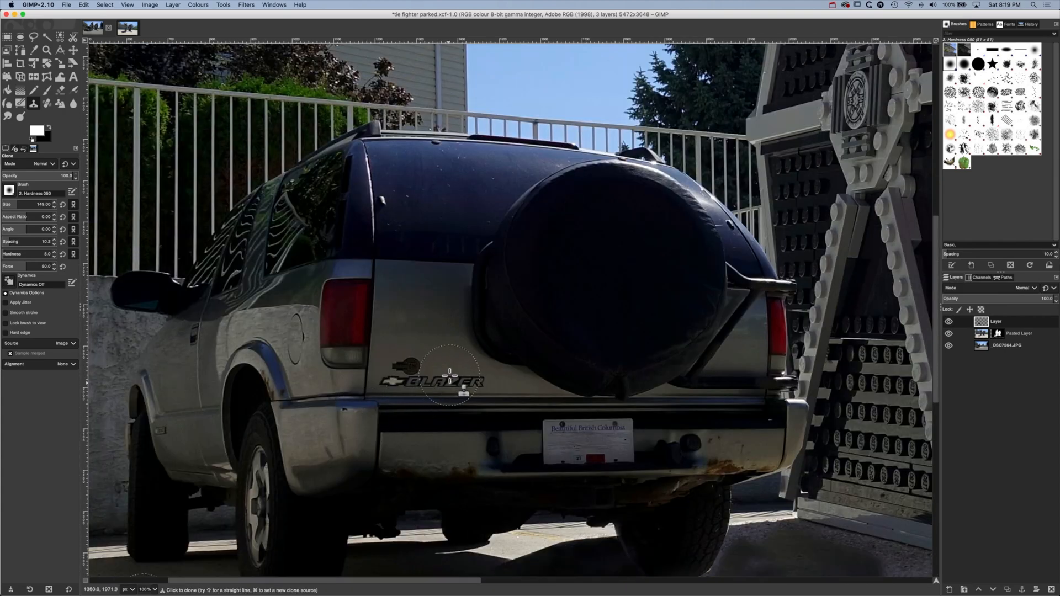
scroll(458, 394, "down", 5)
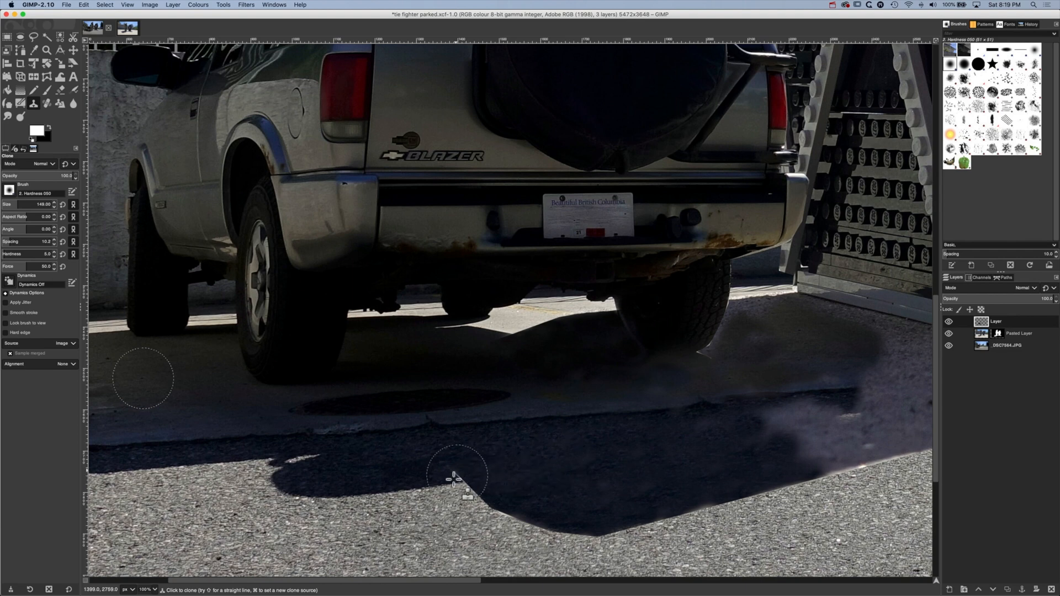
left_click_drag(429, 459, 537, 464)
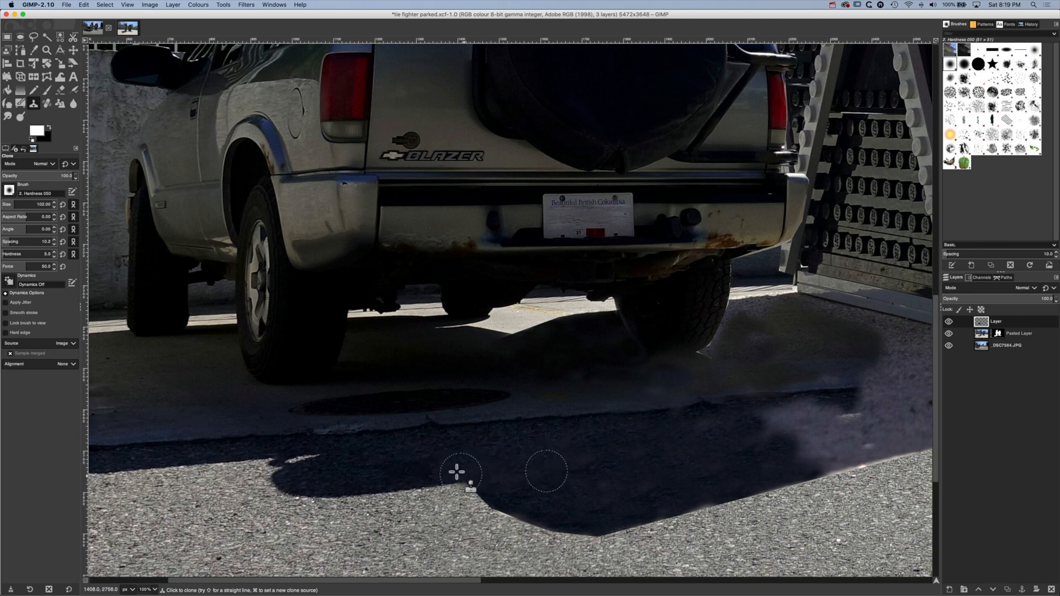
Blend the asphalt seam between the two shadows with the Clone brush at size 100
left_click(472, 447, "super")
left_click(506, 447, "super")
left_click(474, 455, "super")
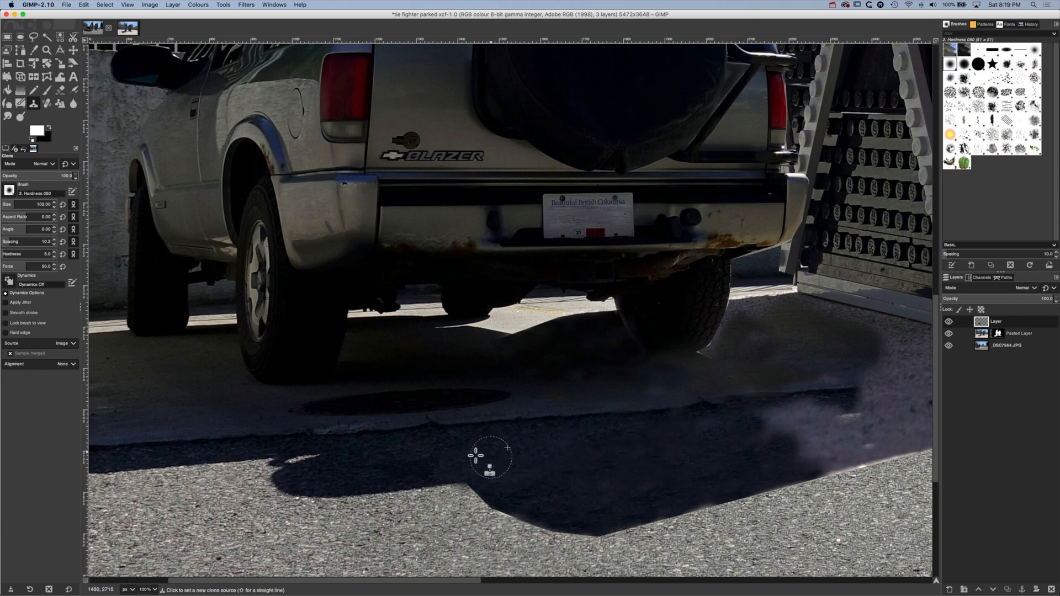
left_click(525, 455, "super")
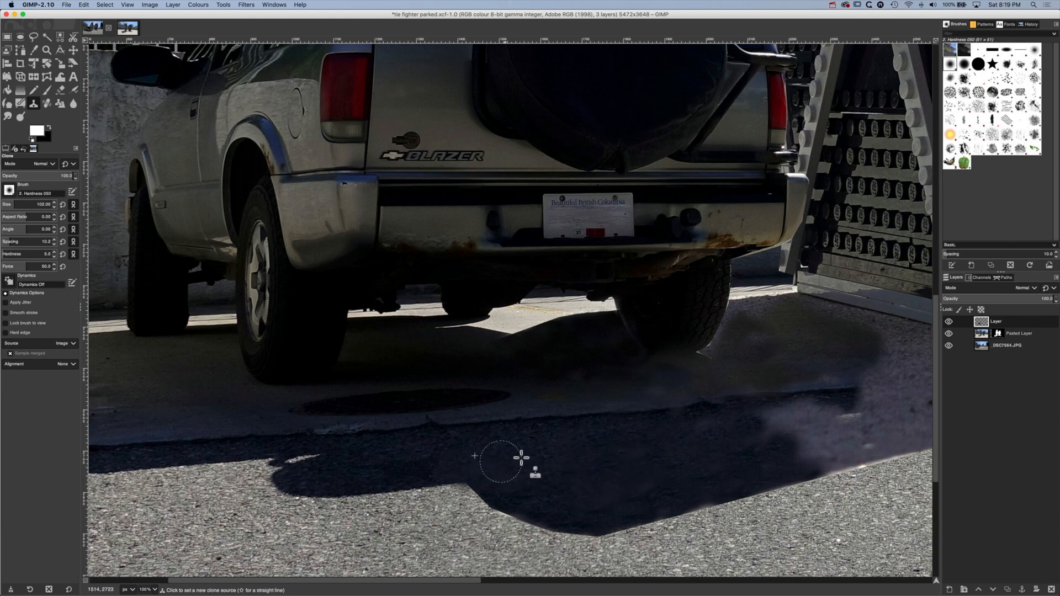
Clone dark pavement over the uneven shadow patch between the SUV's rear wheels
left_click(533, 369, "super")
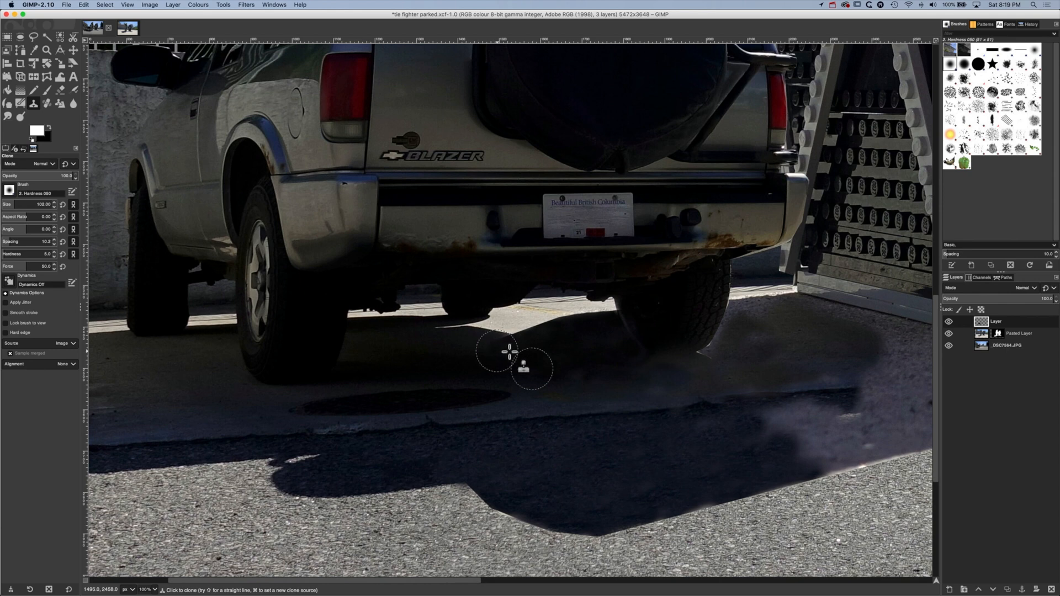
mouse_move(498, 350)
left_mouse_down()
mouse_move(513, 349)
mouse_move(464, 348)
mouse_move(496, 360)
left_mouse_up()
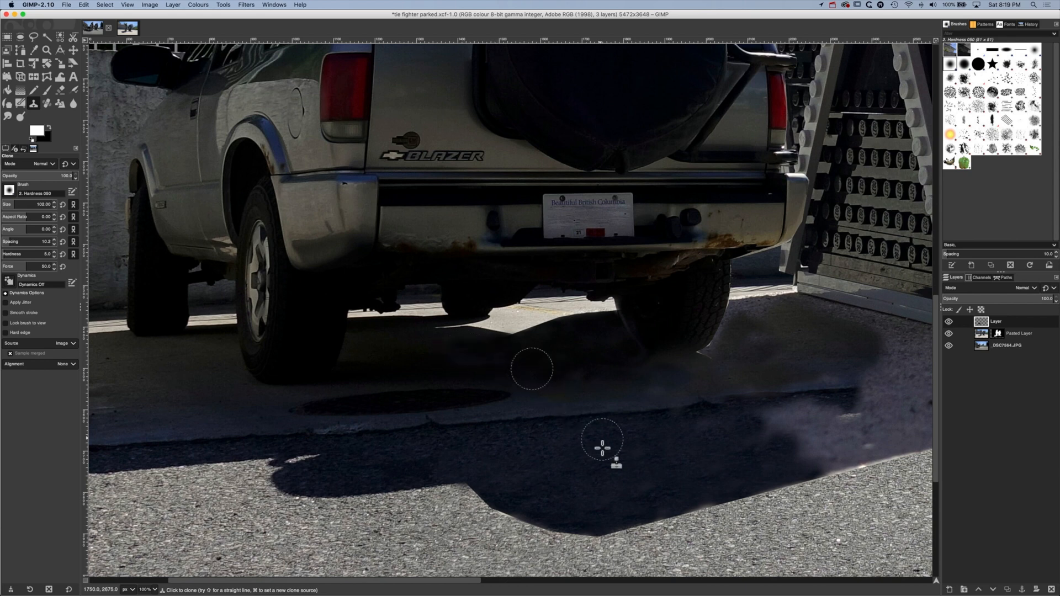
left_click(521, 444, "super")
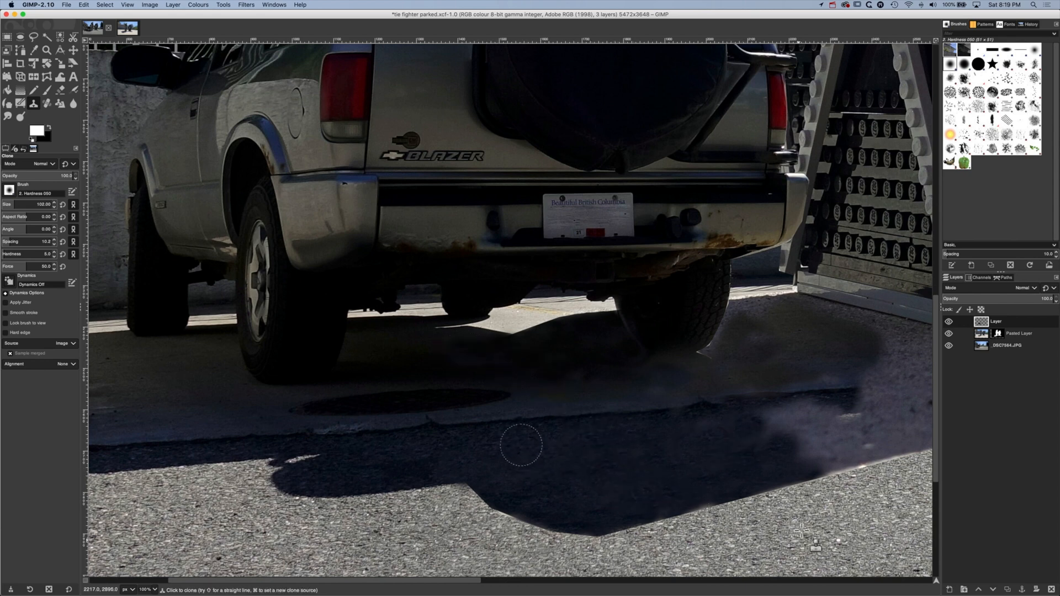
left_click(525, 366, "super")
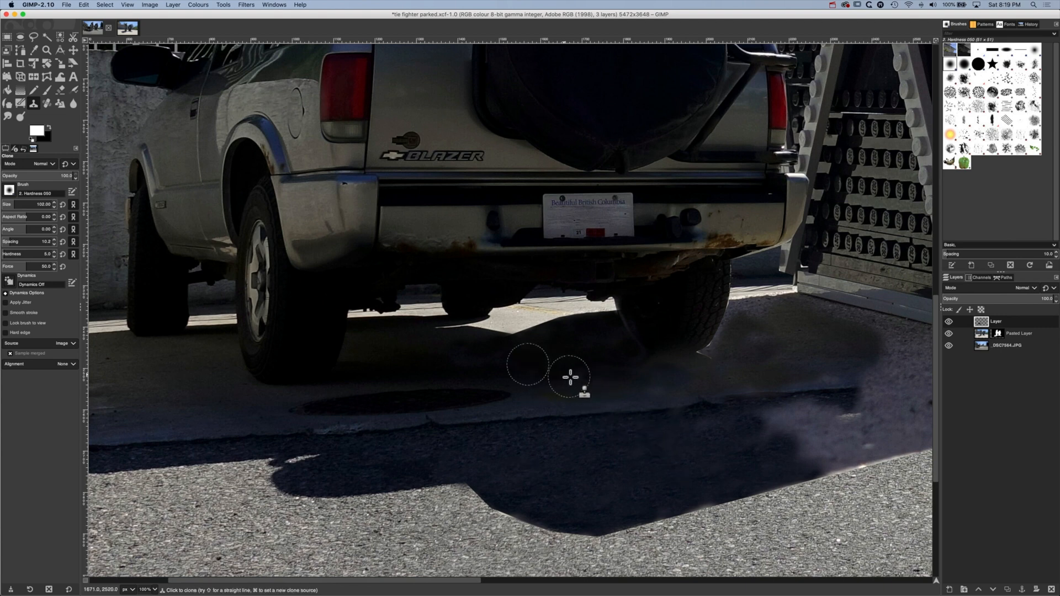
Clone dark shadow over the pale fringe at the SUV's right rear tire and shaded driveway over the ground beside it
left_click(596, 358, "super")
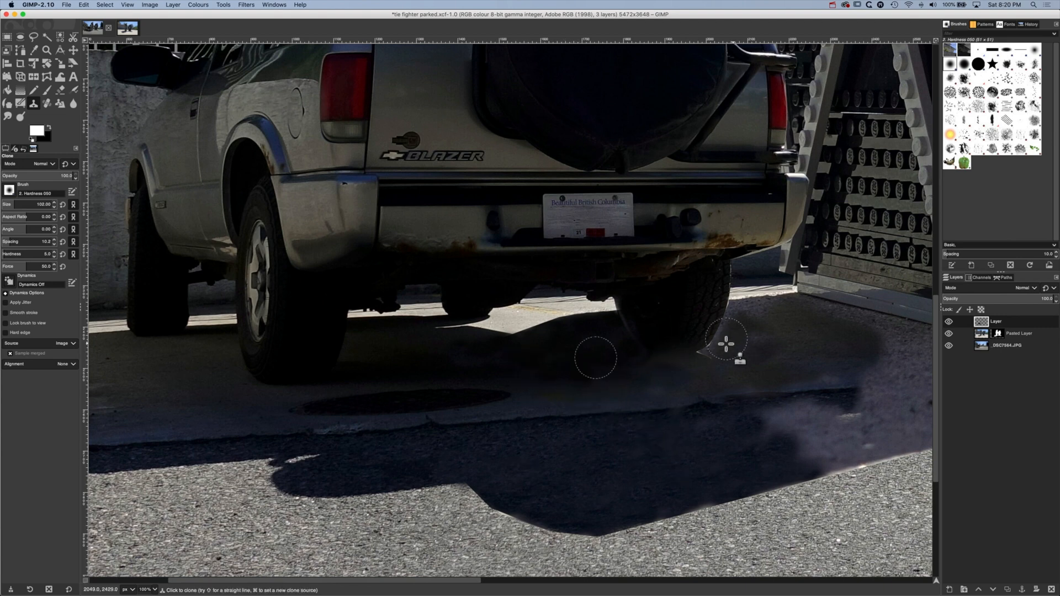
mouse_move(726, 344)
left_mouse_down()
mouse_move(714, 372)
mouse_move(729, 359)
mouse_move(701, 359)
left_mouse_up()
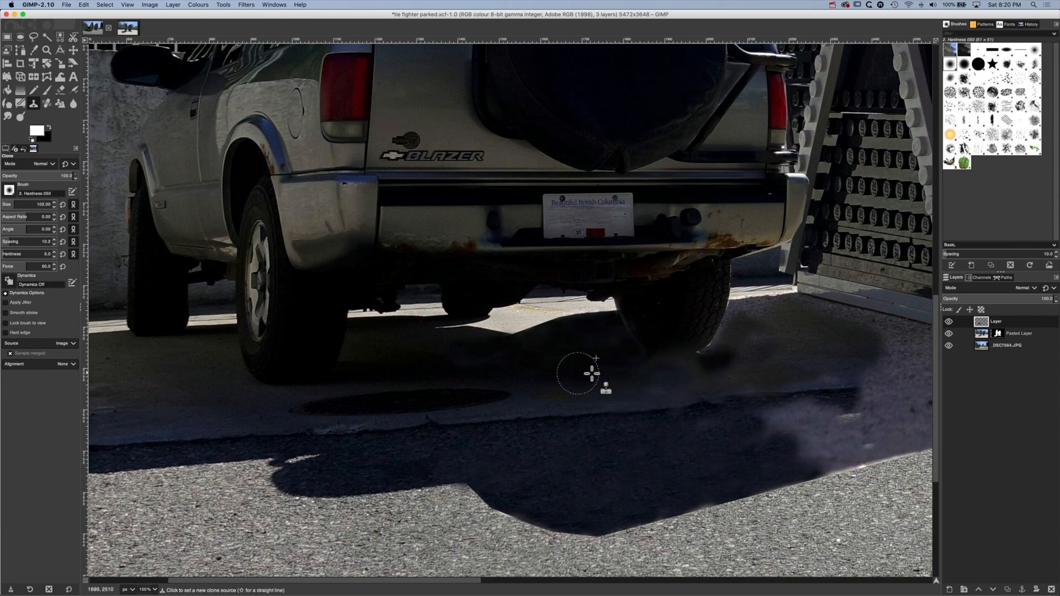
left_click(196, 394, "super")
mouse_move(702, 371)
left_mouse_down()
mouse_move(707, 365)
mouse_move(723, 353)
mouse_move(700, 359)
mouse_move(718, 346)
mouse_move(703, 357)
mouse_move(753, 363)
mouse_move(715, 374)
mouse_move(739, 378)
mouse_move(643, 372)
mouse_move(712, 382)
left_mouse_up()
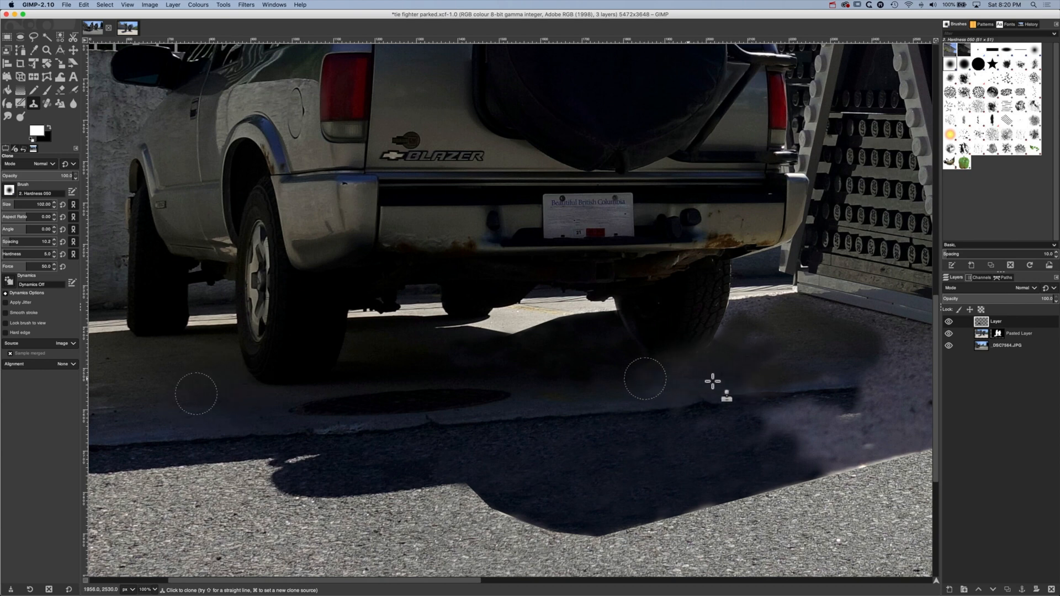
left_click(180, 371, "super")
mouse_move(780, 313)
left_mouse_down()
mouse_move(806, 317)
mouse_move(762, 335)
left_mouse_up()
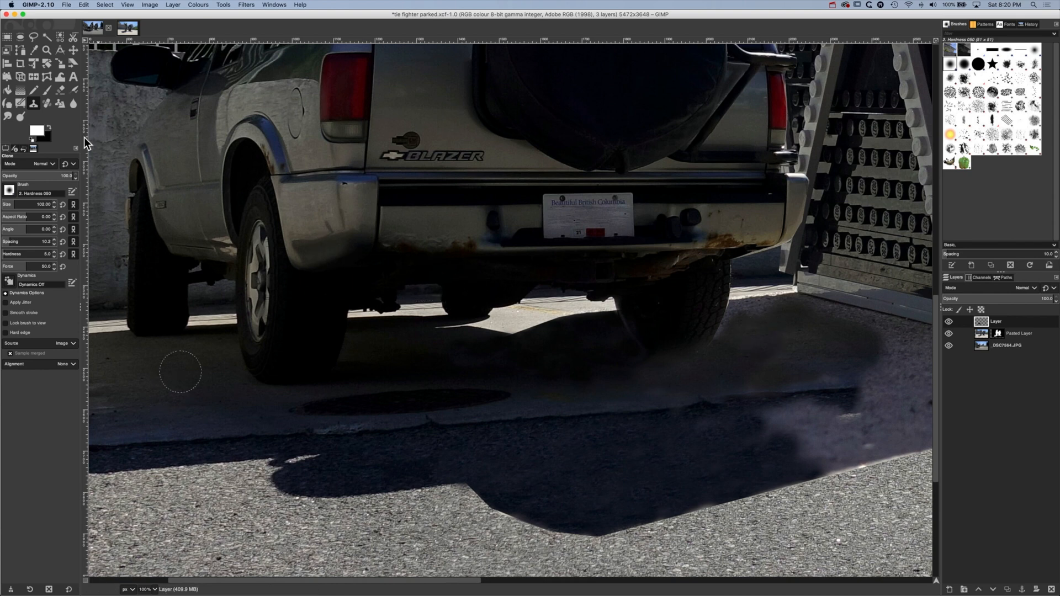
Outline the TIE fighter's near shadow with Free Select, following the wing panel's base, the shadow's lower edge and the right rear tire
left_click(33, 38)
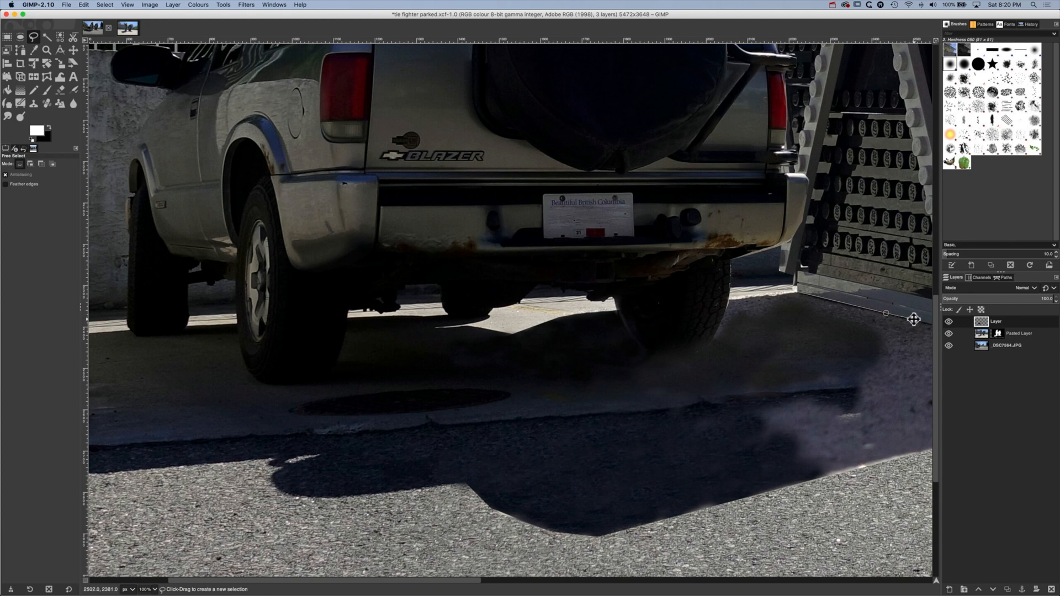
mouse_move(913, 319)
left_mouse_down()
mouse_move(708, 296)
mouse_move(788, 308)
left_mouse_up()
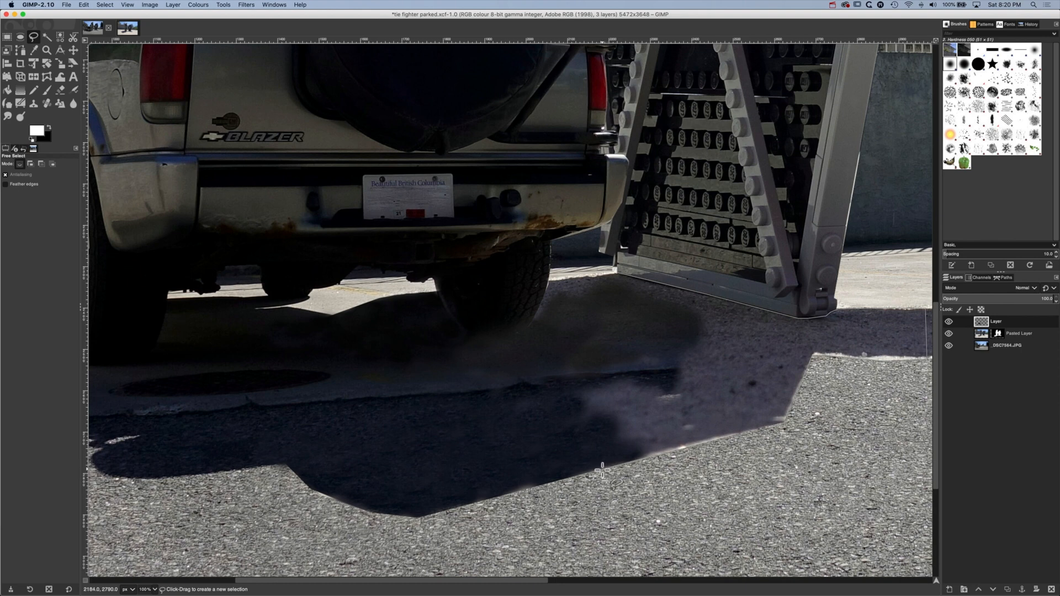
left_click(349, 550)
left_click(161, 356)
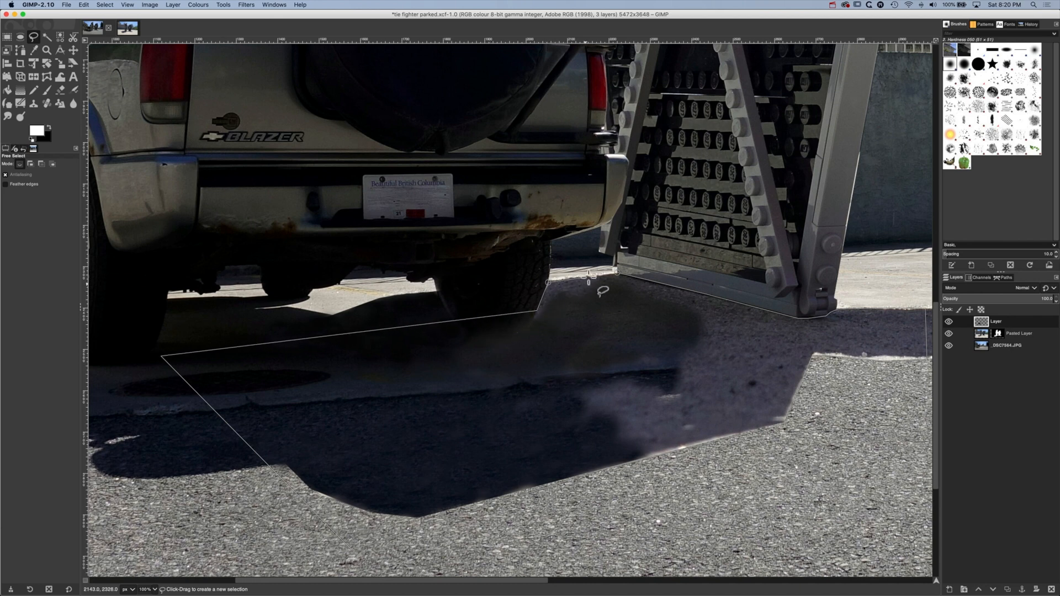
left_click(617, 272)
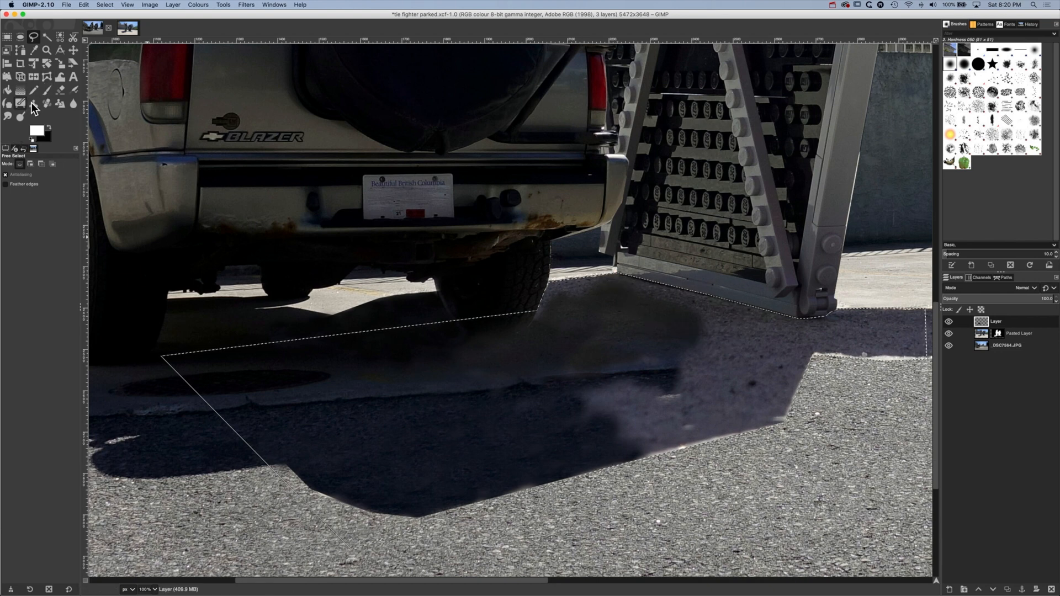
Clone shaded driveway from beside the SUV's left rear tire over the shadow between the right rear tire and the wing panel's base
left_click(31, 101)
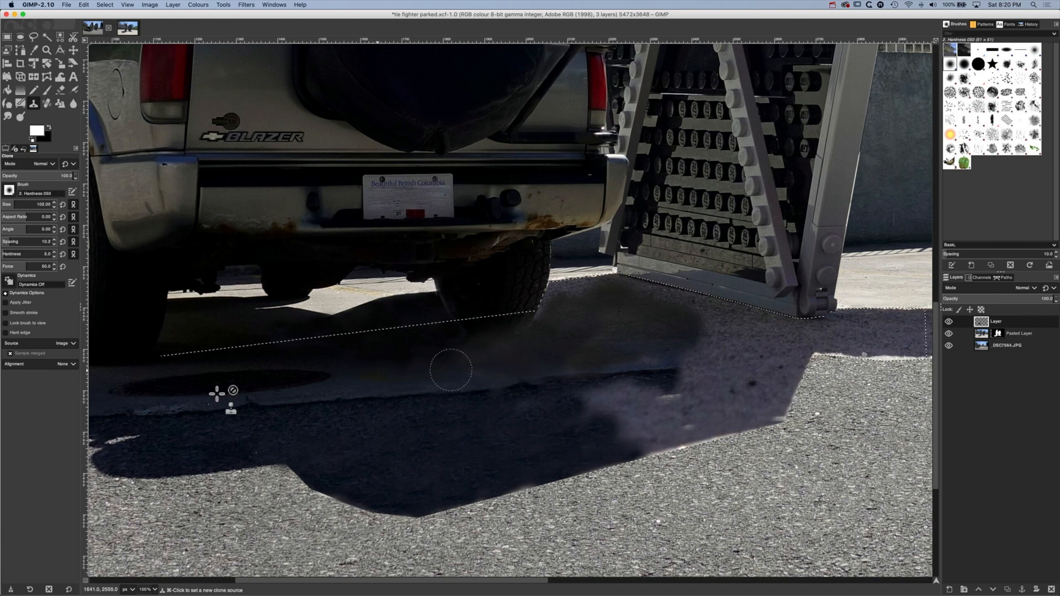
mouse_move(215, 393)
left_mouse_down()
mouse_move(449, 401)
mouse_move(201, 359)
mouse_move(437, 370)
left_mouse_up()
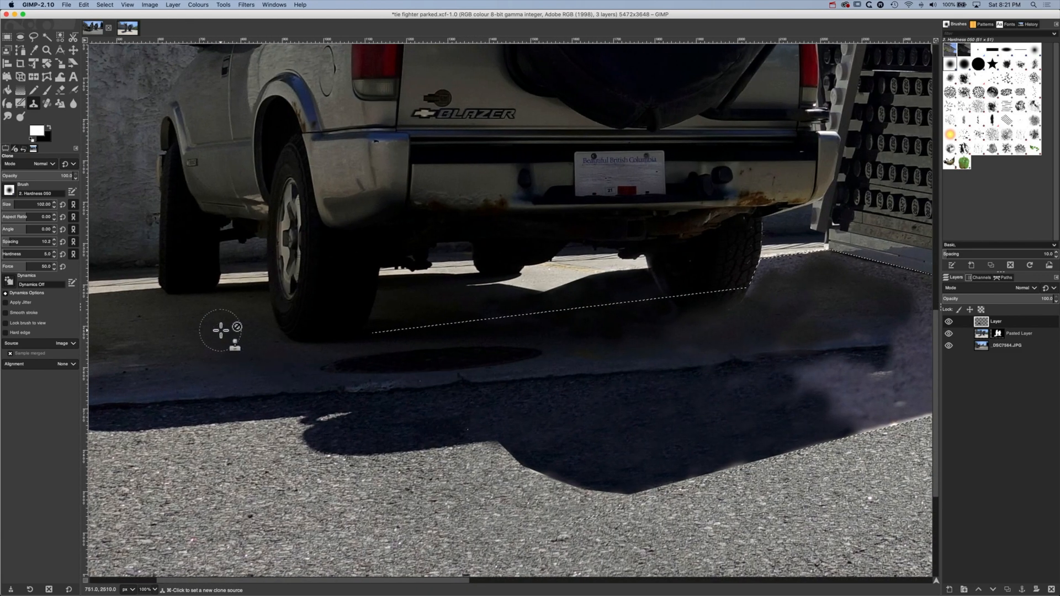
left_click(236, 315, "super")
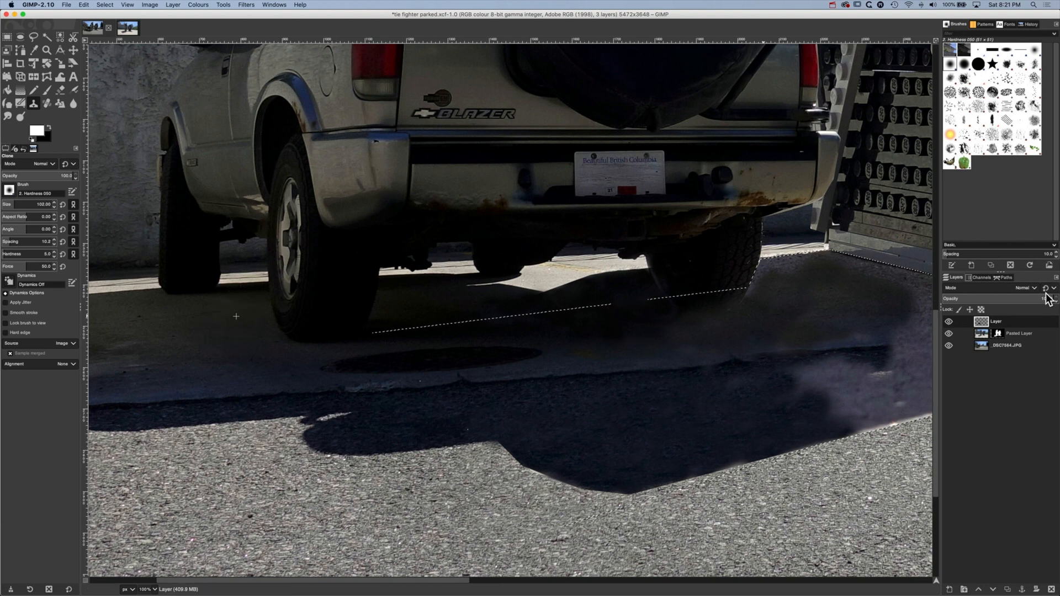
mouse_move(846, 270)
left_mouse_down()
mouse_move(884, 270)
mouse_move(857, 271)
left_mouse_up()
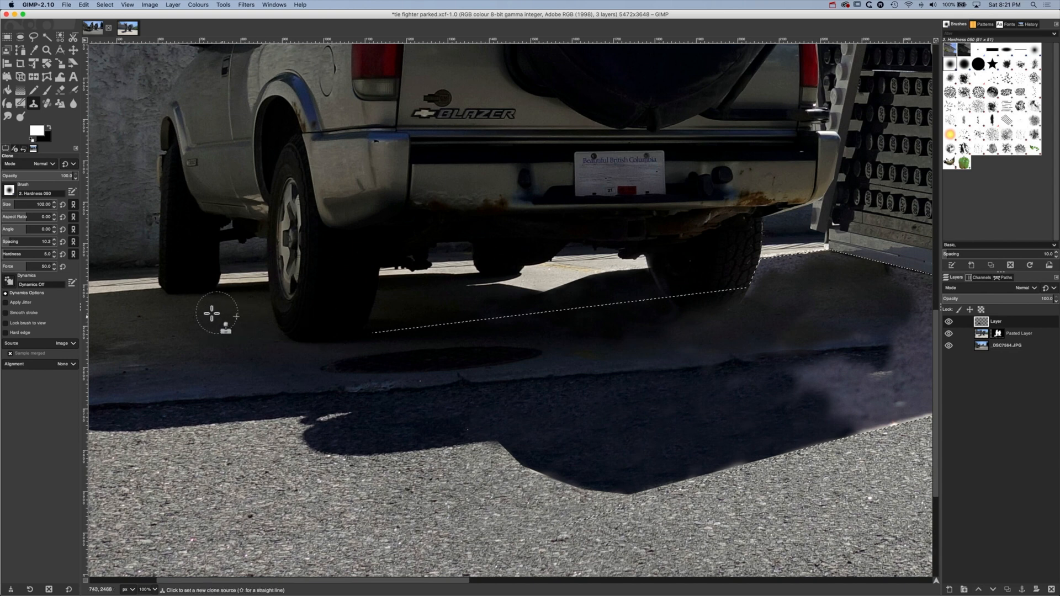
left_click(215, 318, "super")
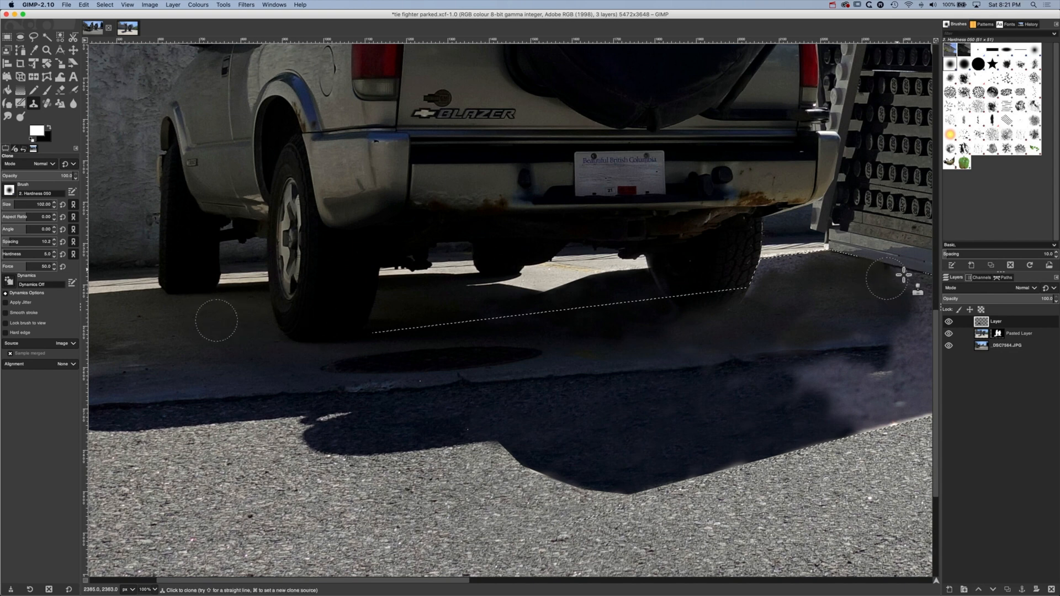
left_click(220, 331, "super")
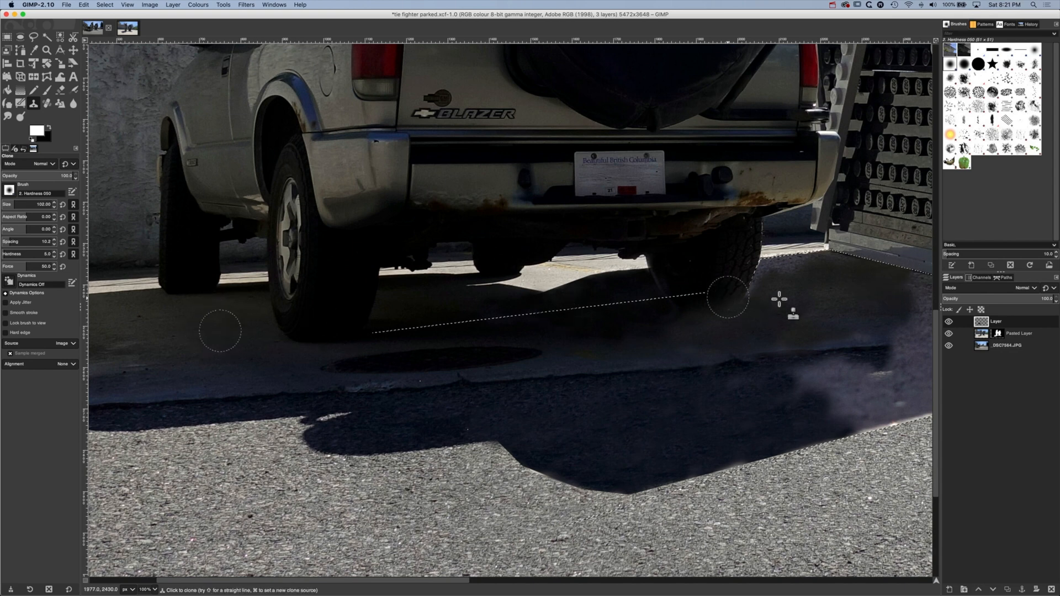
mouse_move(803, 269)
left_mouse_down()
mouse_move(761, 273)
mouse_move(748, 298)
mouse_move(762, 278)
left_mouse_up()
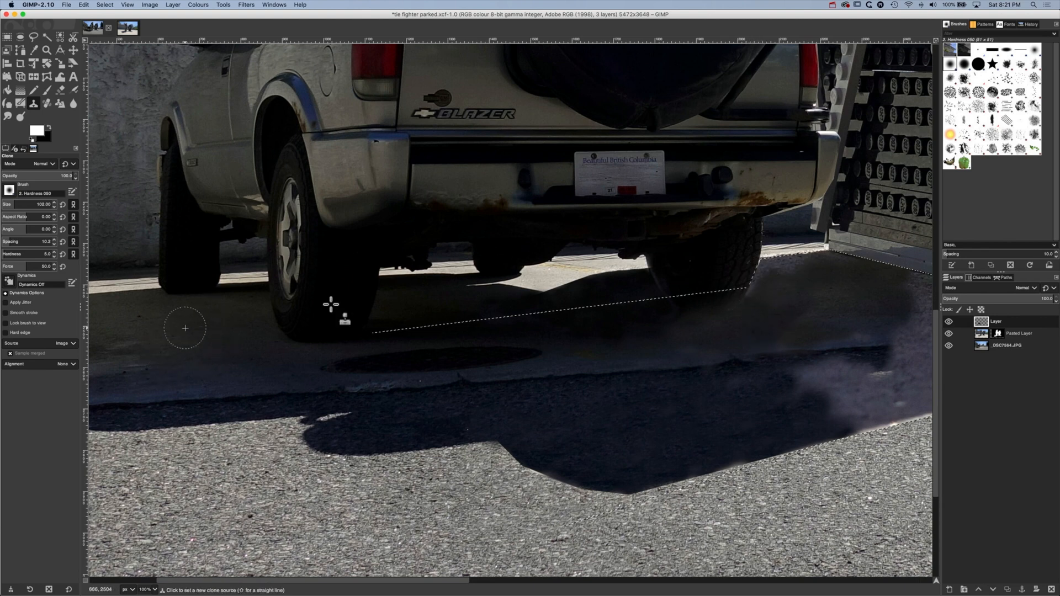
mouse_move(780, 279)
left_mouse_down()
mouse_move(755, 260)
mouse_move(773, 263)
mouse_move(757, 298)
mouse_move(764, 278)
mouse_move(757, 298)
mouse_move(777, 290)
mouse_move(794, 261)
mouse_move(816, 257)
left_mouse_up()
left_click(260, 326, "super")
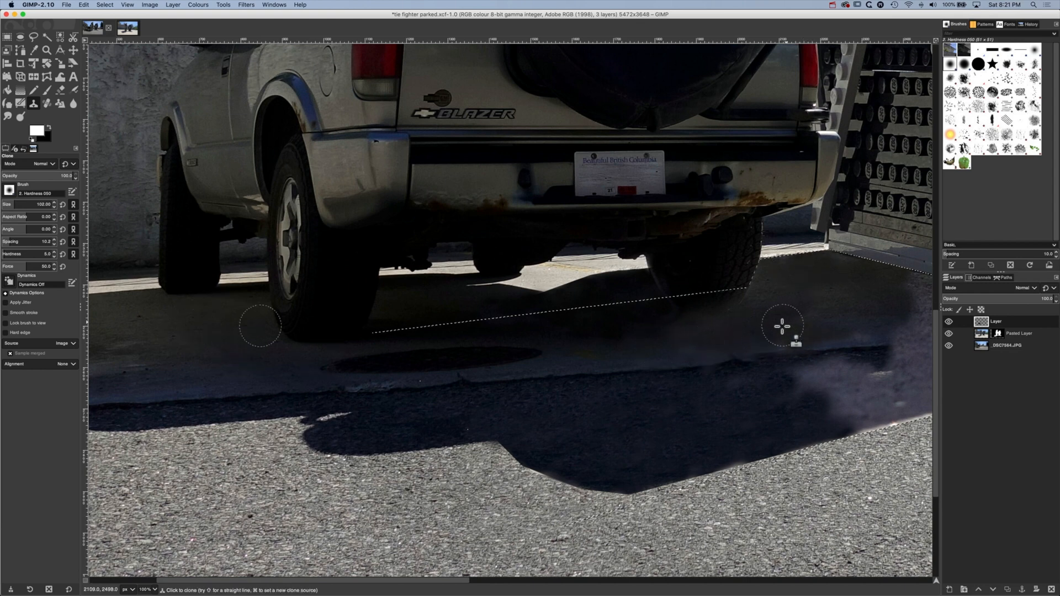
left_click_drag(782, 326, 828, 324)
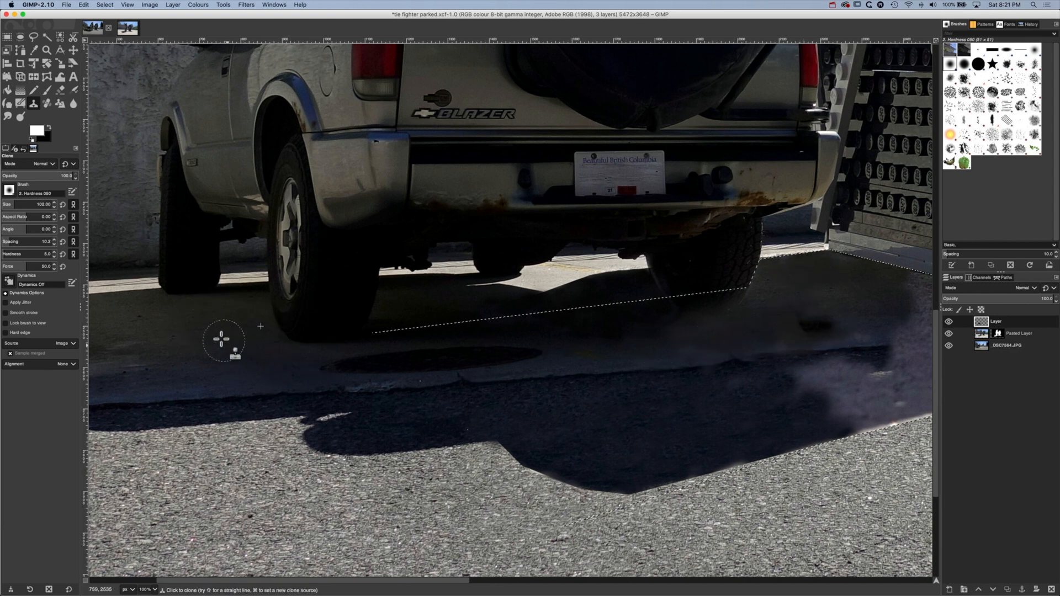
key("super+z")
Clone more shaded driveway over the remaining near shadow below the wing panel's base and clear the selection
left_click(201, 337, "super")
key("space")
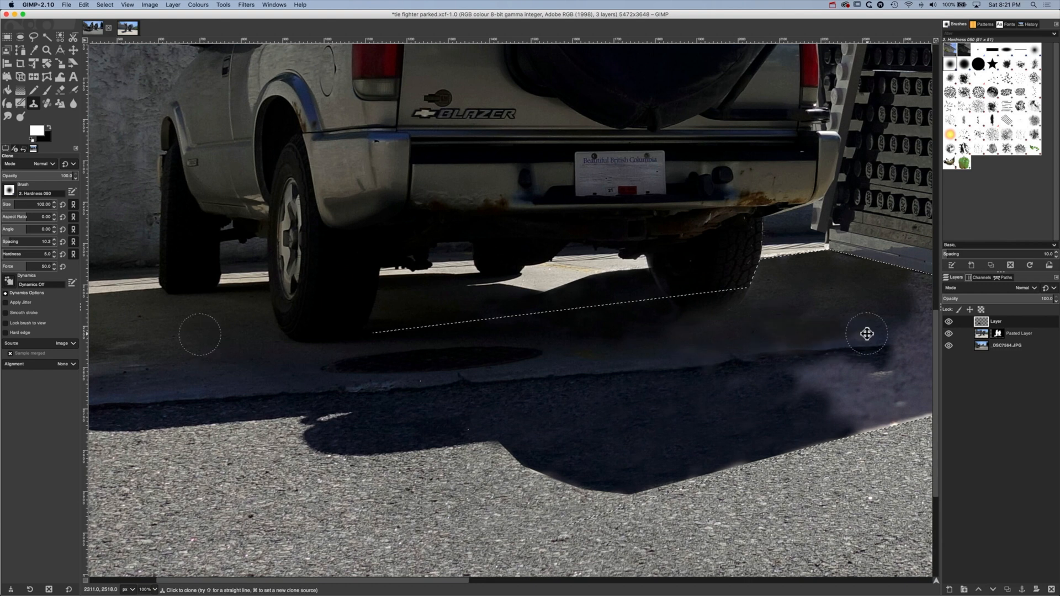
mouse_move(866, 333)
left_mouse_down()
mouse_move(575, 326)
mouse_move(629, 326)
mouse_move(575, 366)
mouse_move(632, 413)
mouse_move(596, 355)
left_mouse_up()
left_click(105, 5)
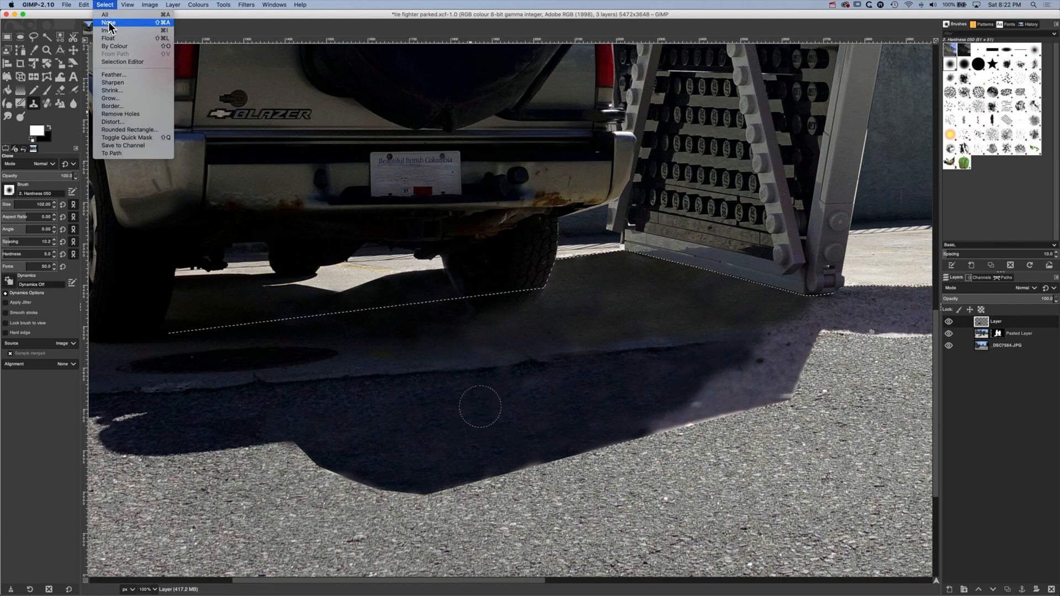
left_click(108, 22)
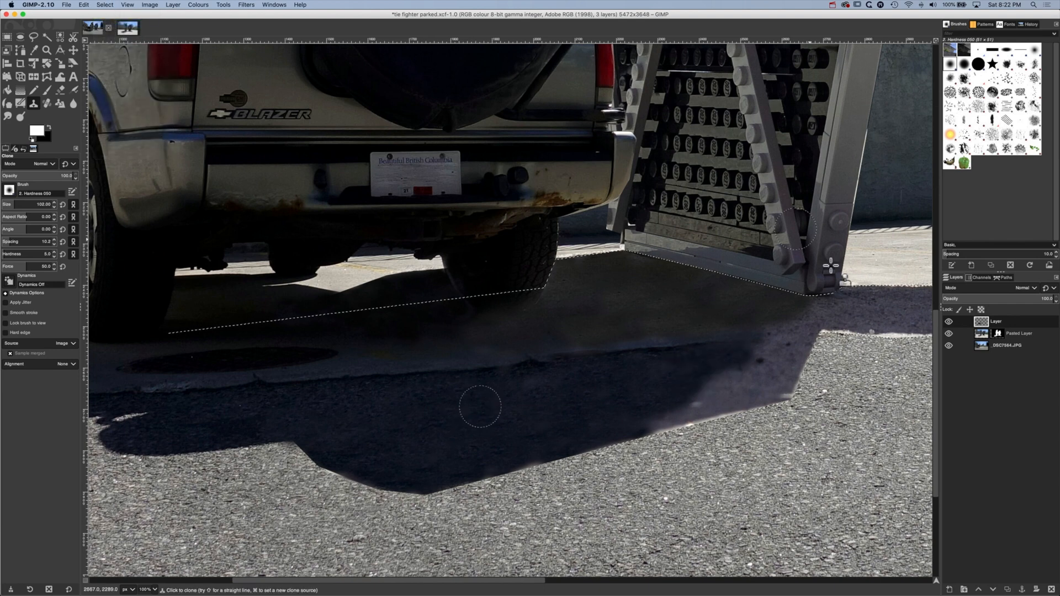
On the Pasted Layer's mask, outline the strip beside the near wing panel's lower right edge with Free Select, from the fence to the driveway
left_click(998, 334)
scroll(862, 232, "right", 15)
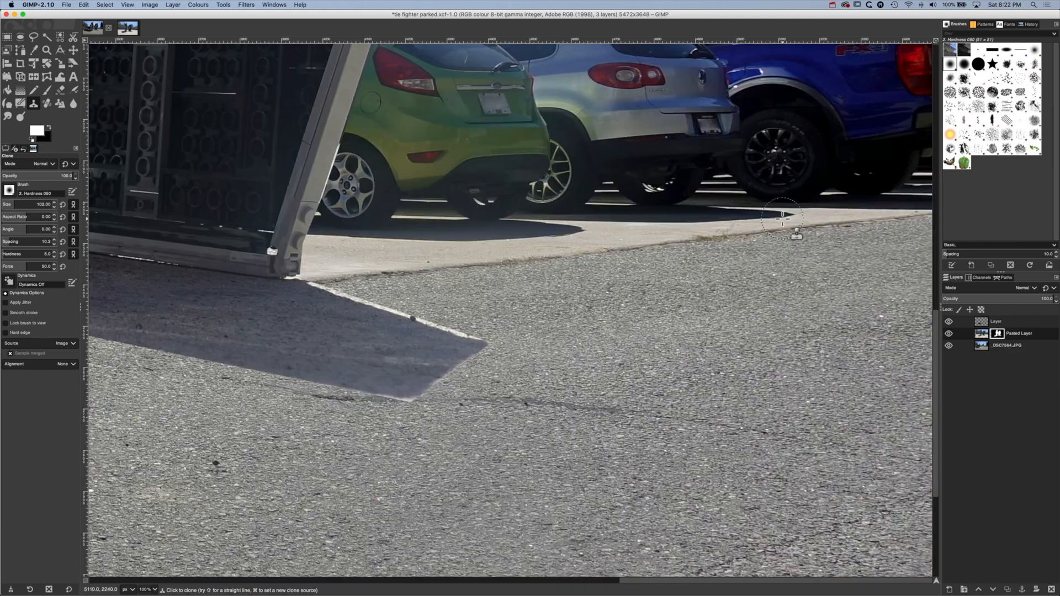
scroll(782, 217, "left", 12)
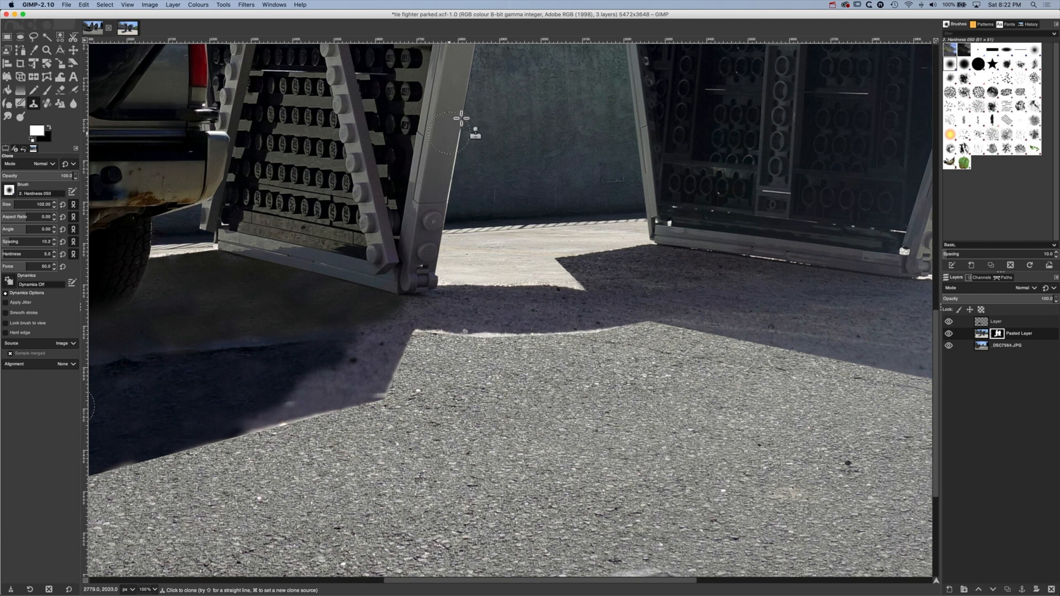
left_click(33, 37)
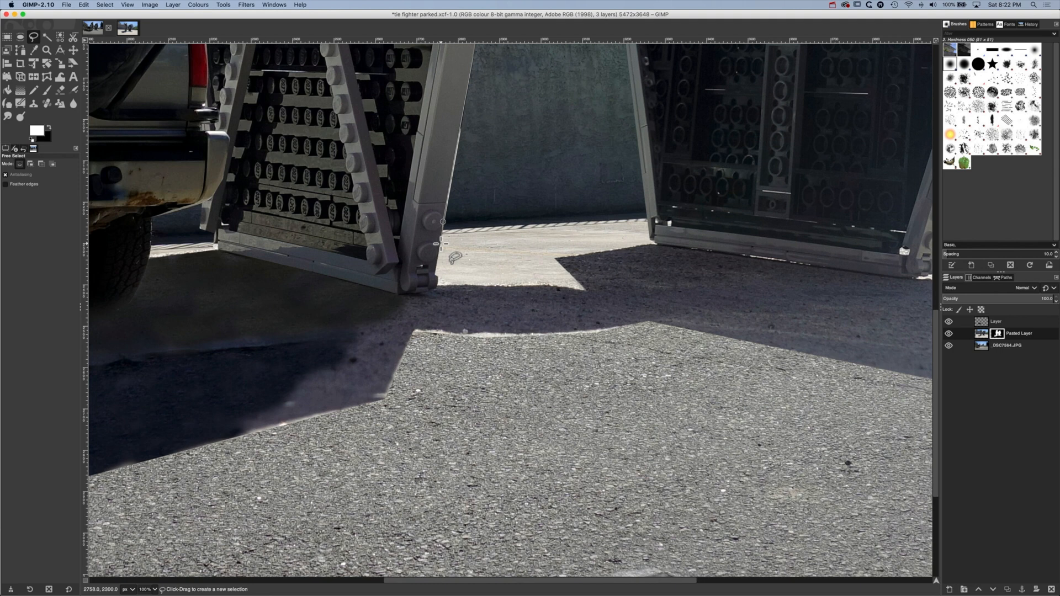
left_click(440, 243)
left_click(485, 251)
left_click(555, 72)
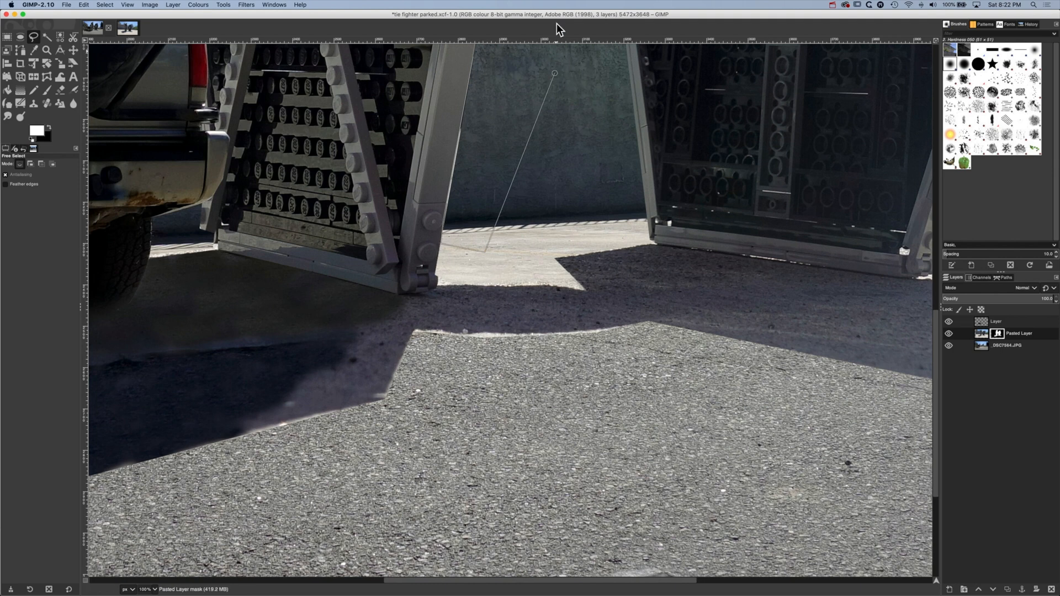
scroll(531, 138, "up", 3)
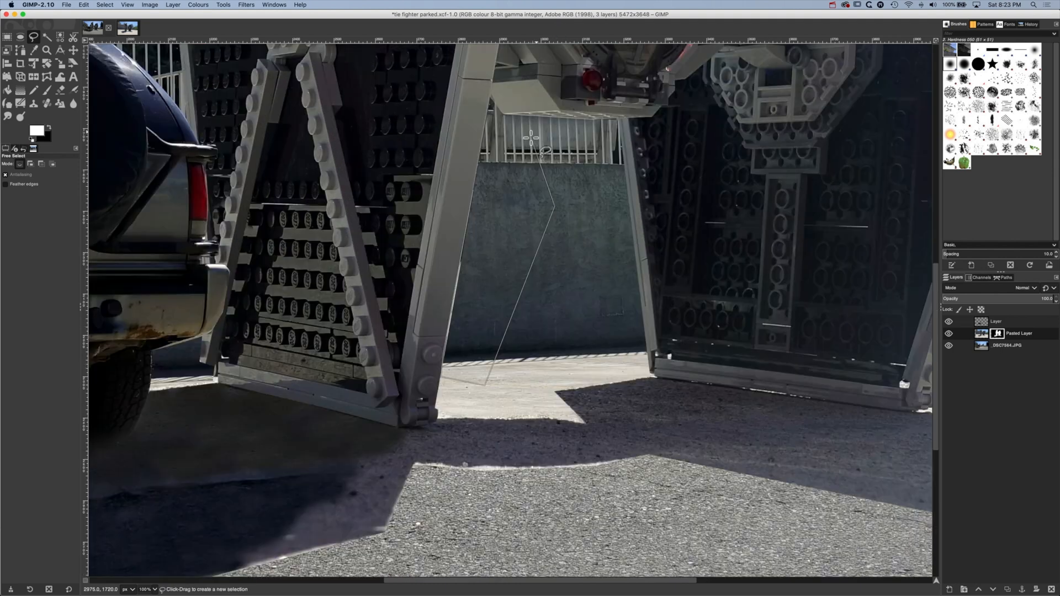
left_click(486, 115)
left_click(473, 191)
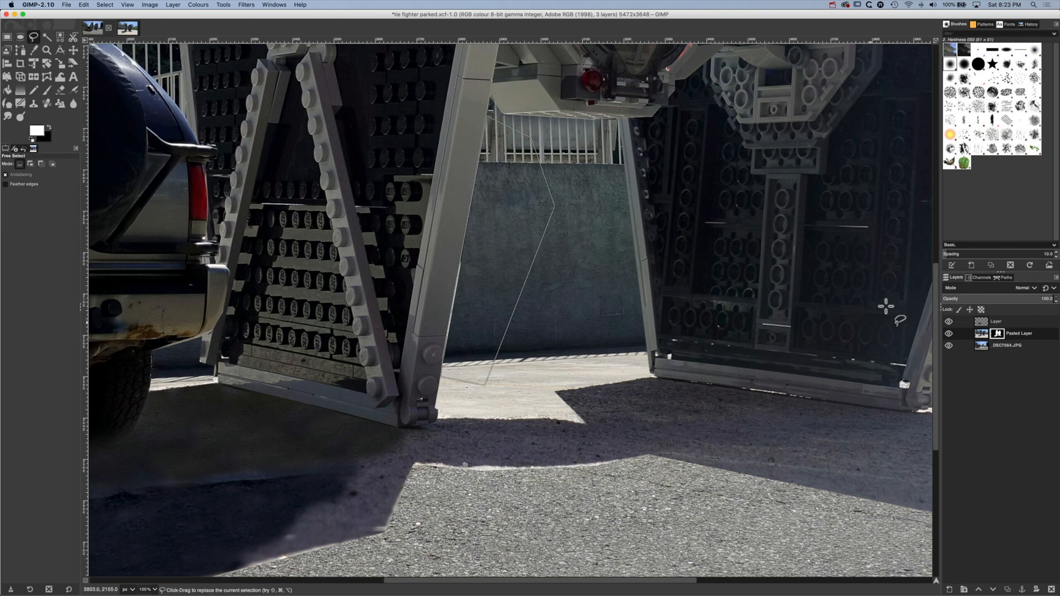
Paint the outlined strip black on the Pasted Layer's mask with a size 100 Paintbrush and clear the selection
left_click(996, 334)
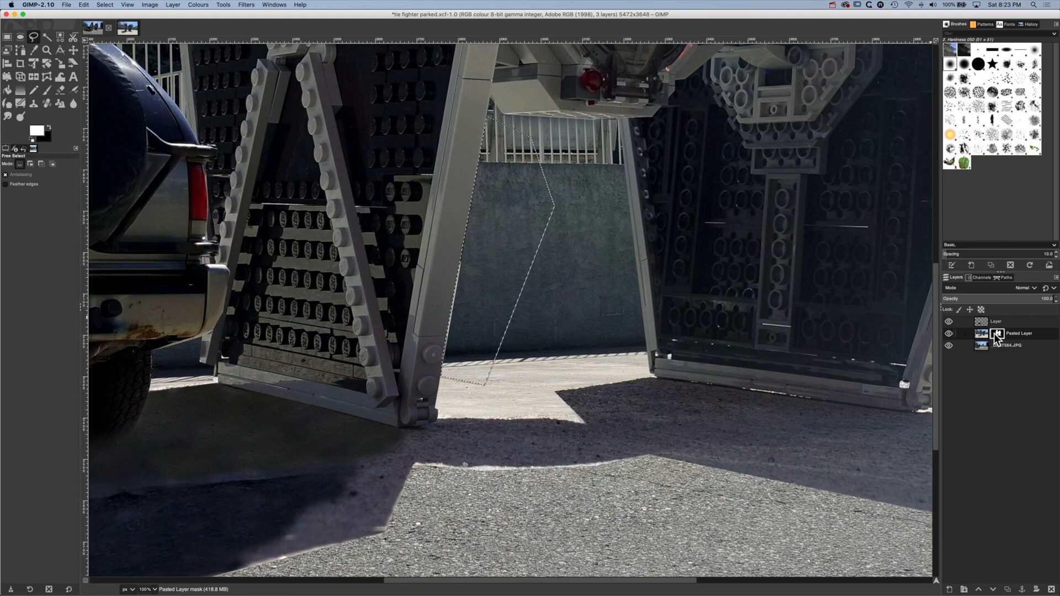
left_click(47, 91)
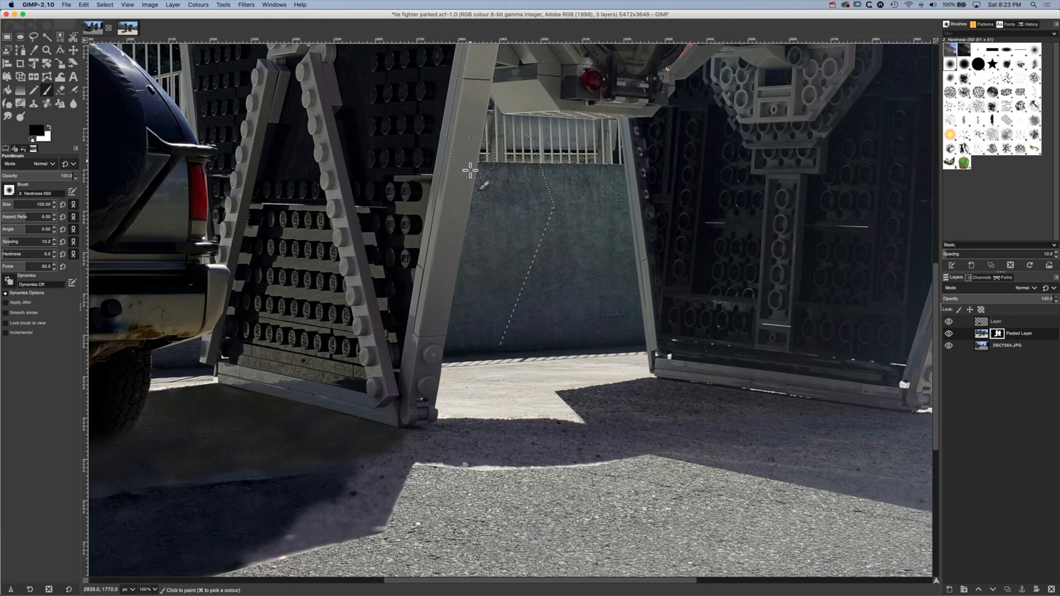
left_click_drag(458, 279, 460, 281)
left_click(105, 5)
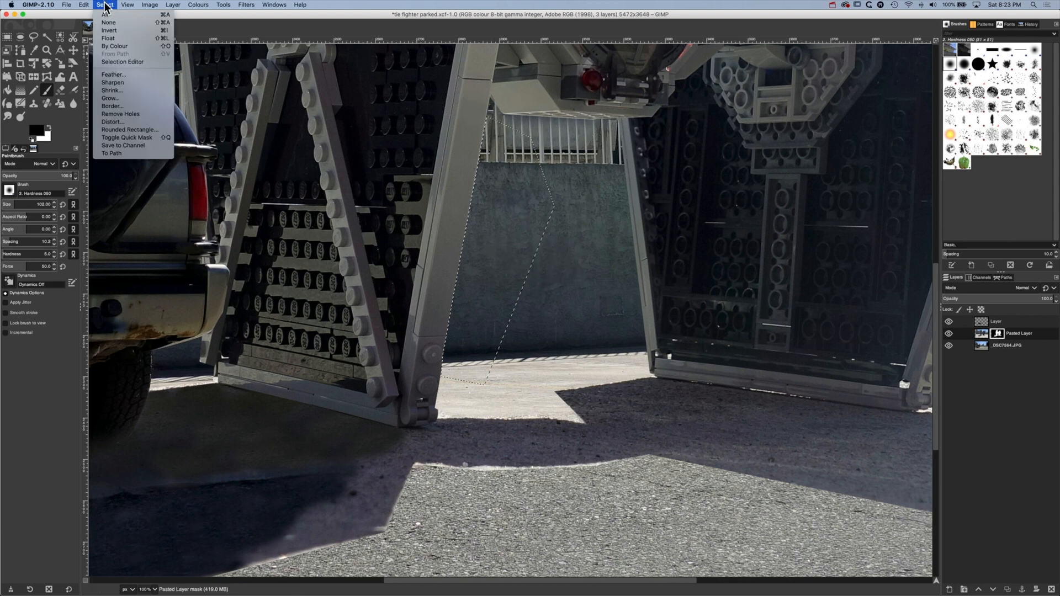
left_click(108, 22)
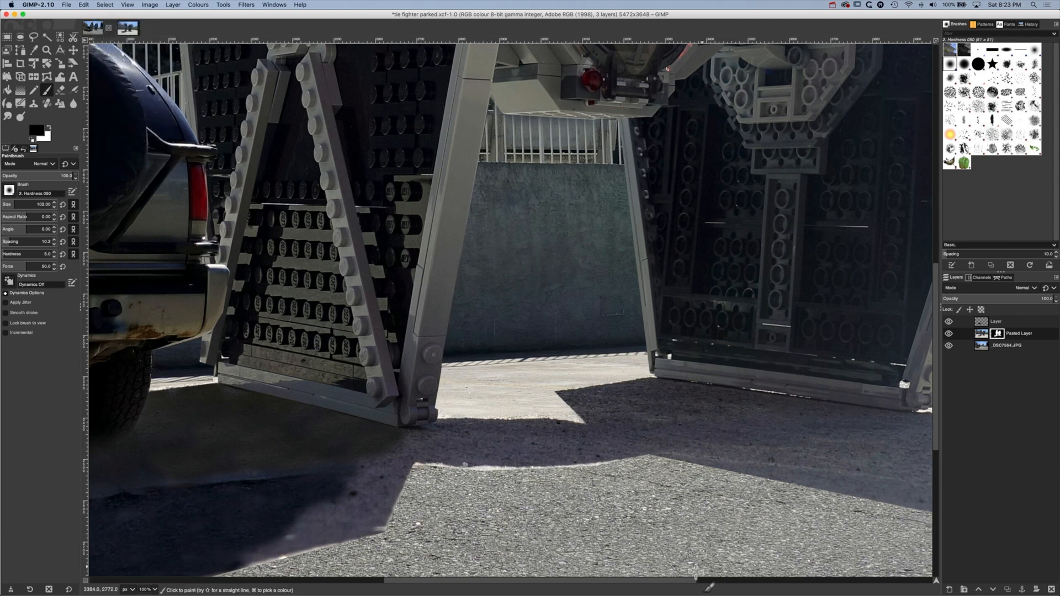
Outline the background along the far wing panel's lower right edge with Free Select, reaching across the green car to the driveway
left_click_drag(685, 581, 807, 581)
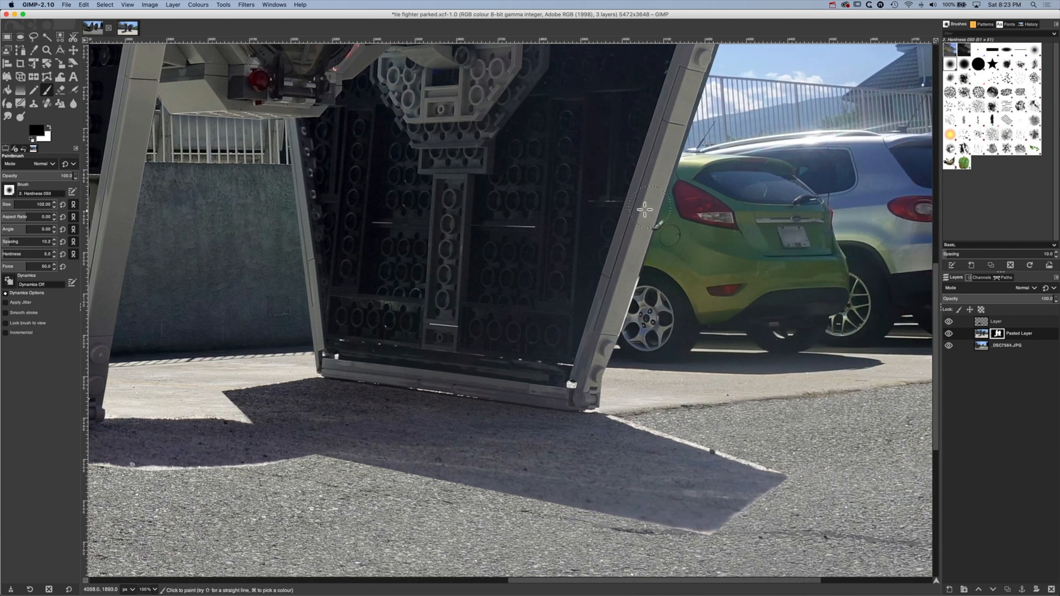
left_click(34, 38)
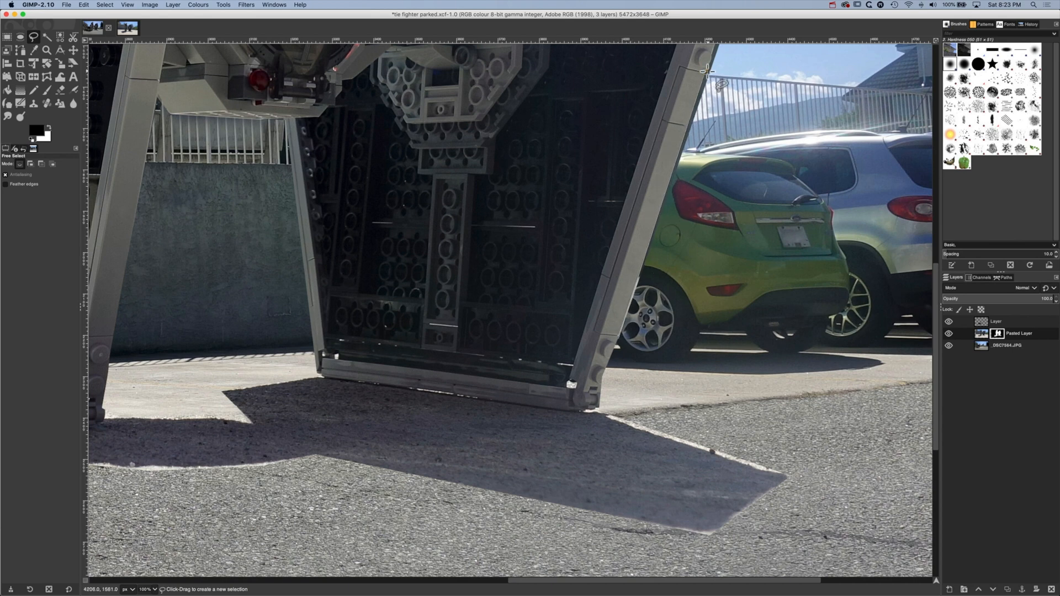
scroll(707, 71, "up", 3)
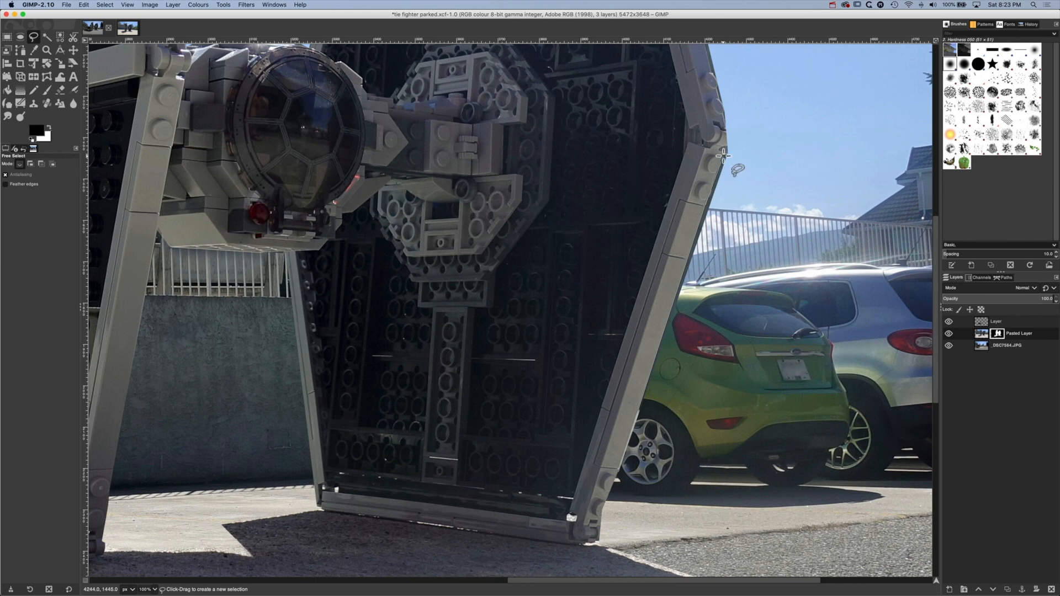
left_click(743, 150)
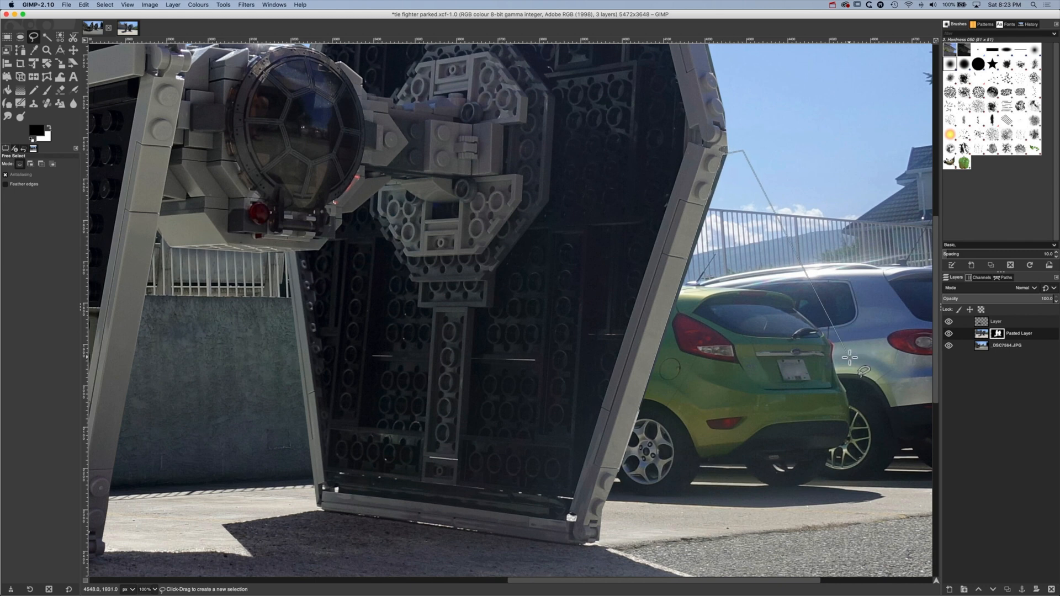
left_click(848, 358)
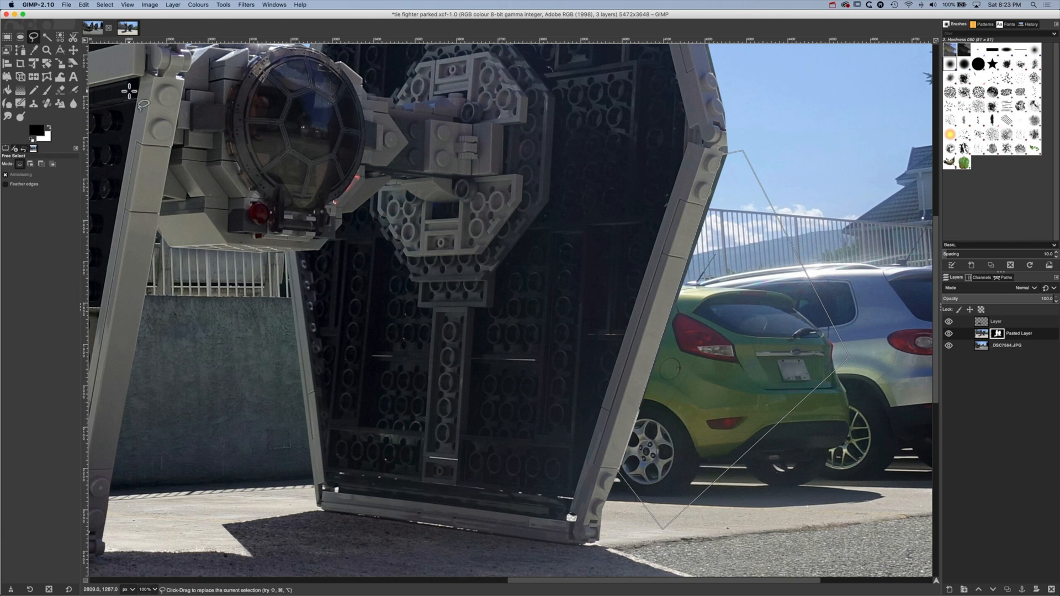
key("Return")
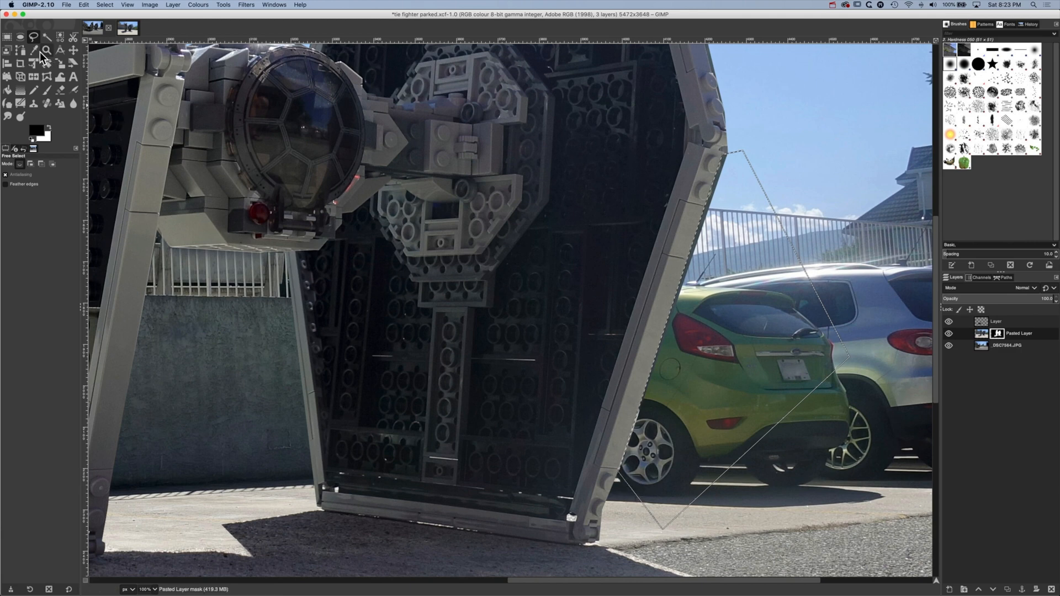
Paint black on the layer mask inside the selection along the far wing panel's lower right edge
left_click(46, 89)
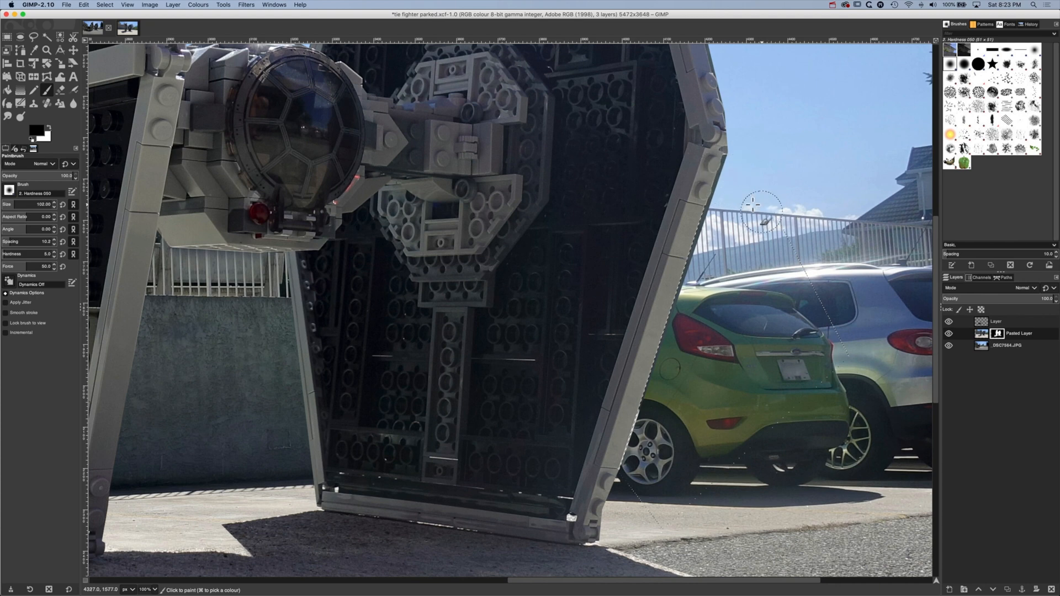
mouse_move(718, 183)
left_mouse_down()
mouse_move(706, 277)
mouse_move(707, 255)
mouse_move(694, 261)
mouse_move(706, 174)
mouse_move(645, 422)
mouse_move(616, 475)
left_mouse_up()
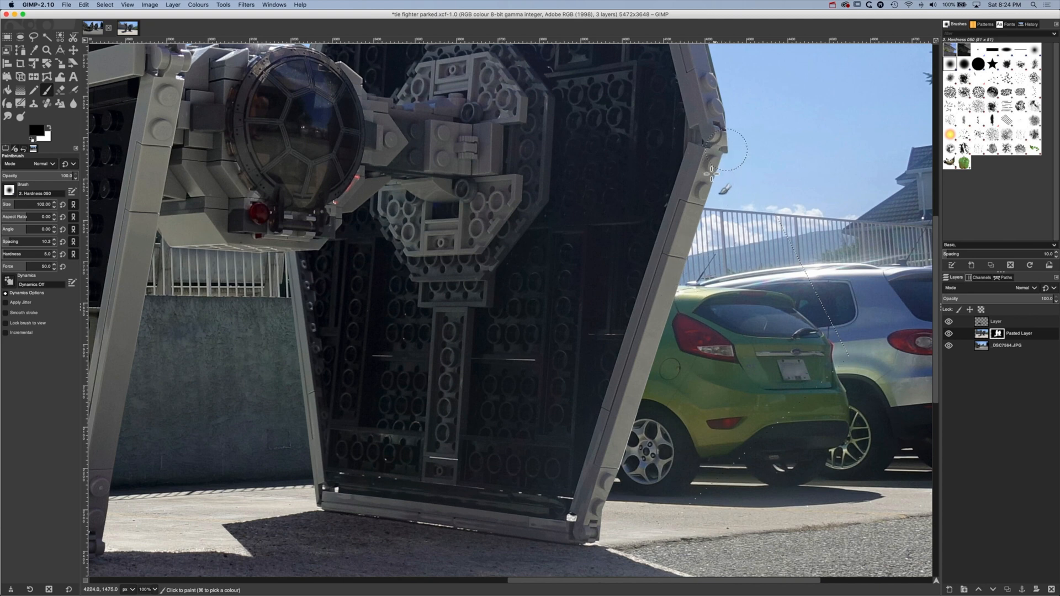
left_click_drag(704, 212, 702, 239)
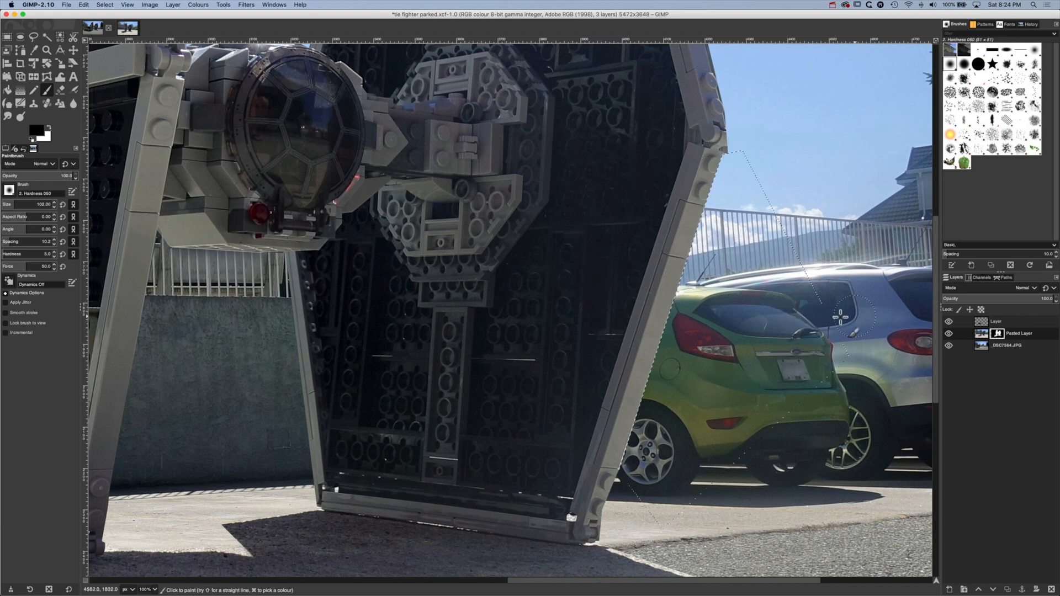
Export the composite to the Desktop as "tie fighter parked.jpg" with JPEG quality 90
left_click(151, 590)
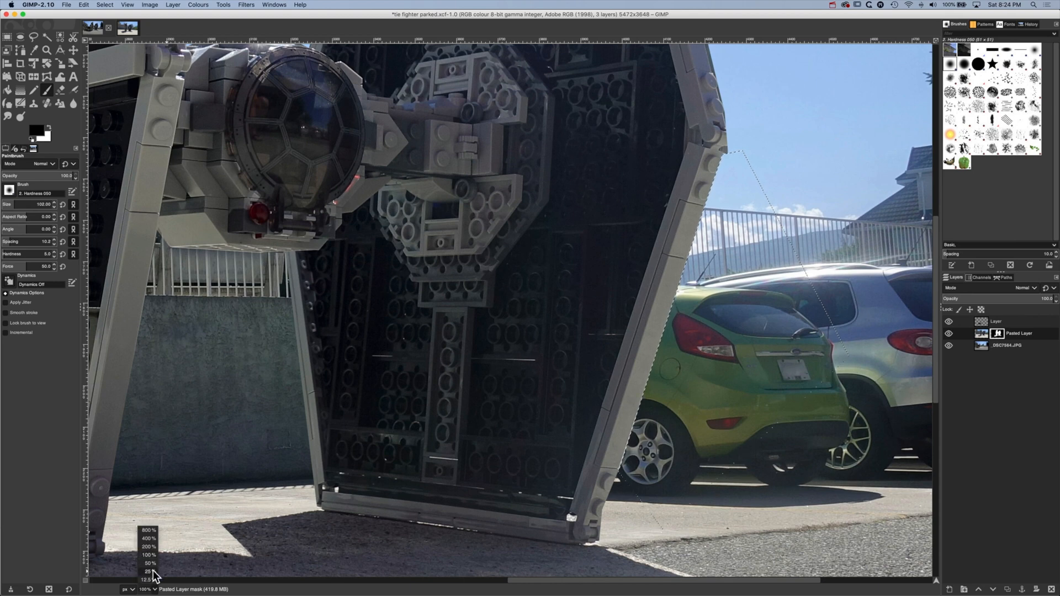
left_click(150, 572)
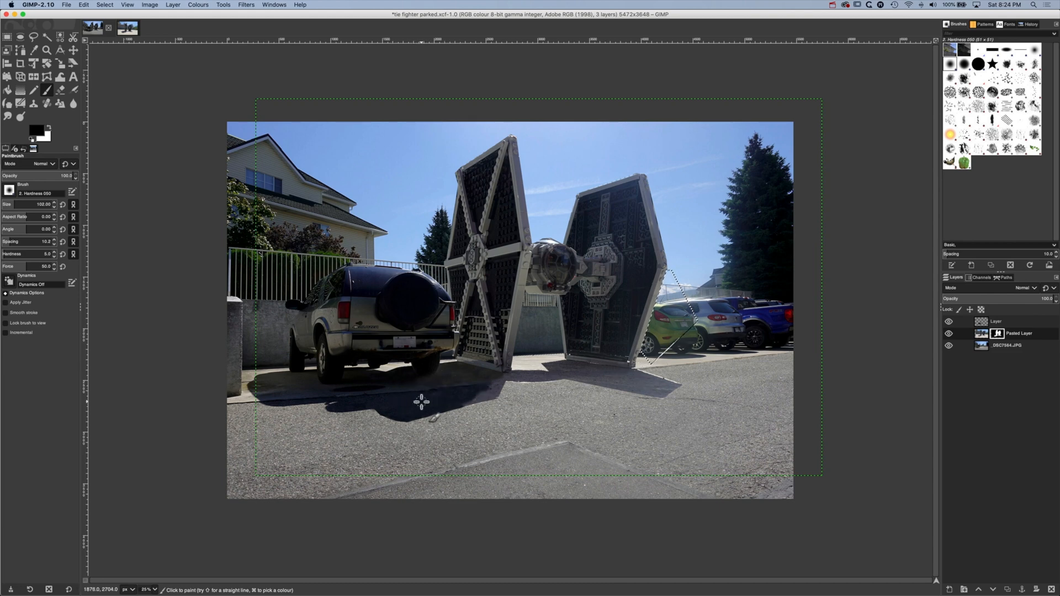
left_click(67, 5)
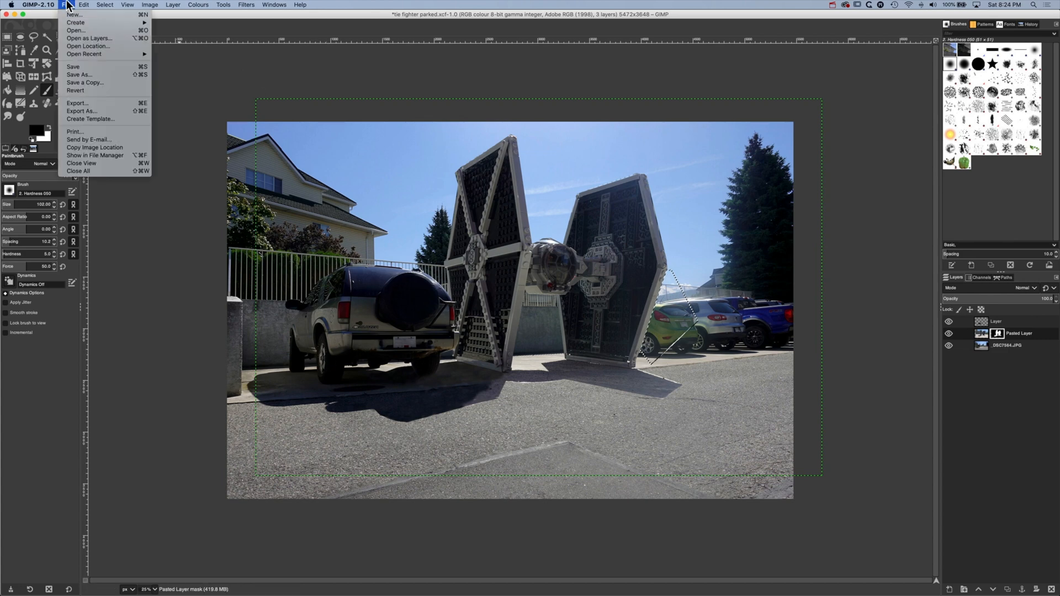
left_click(83, 110)
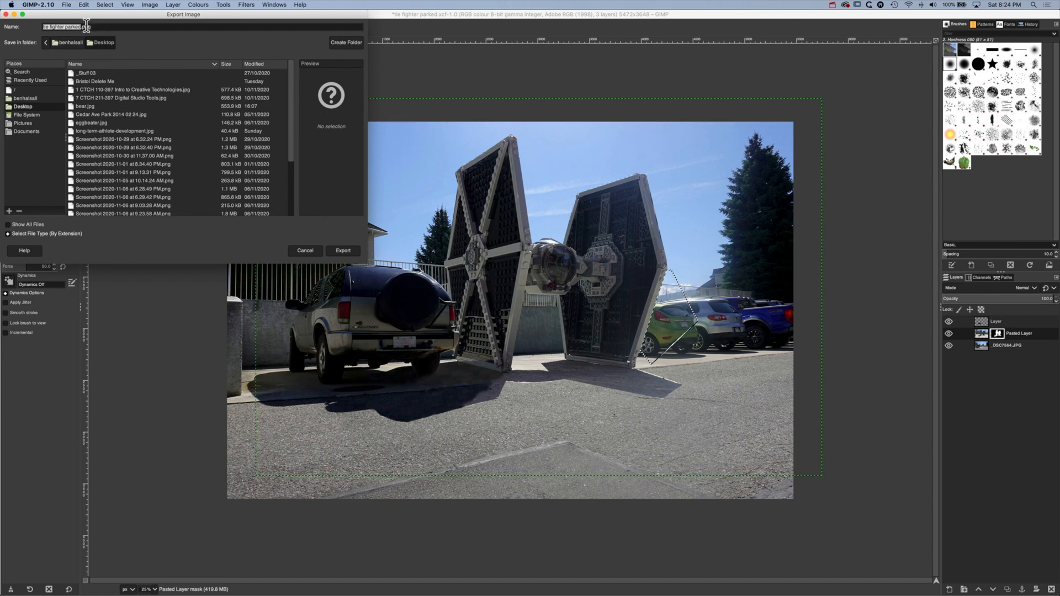
left_click(140, 30)
type("jpg")
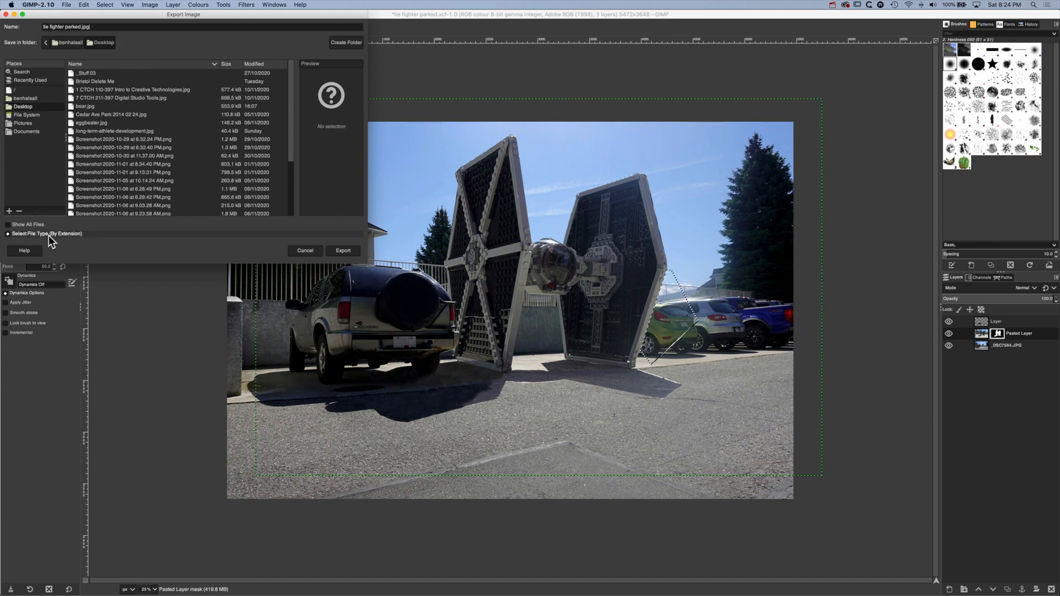
left_click(343, 253)
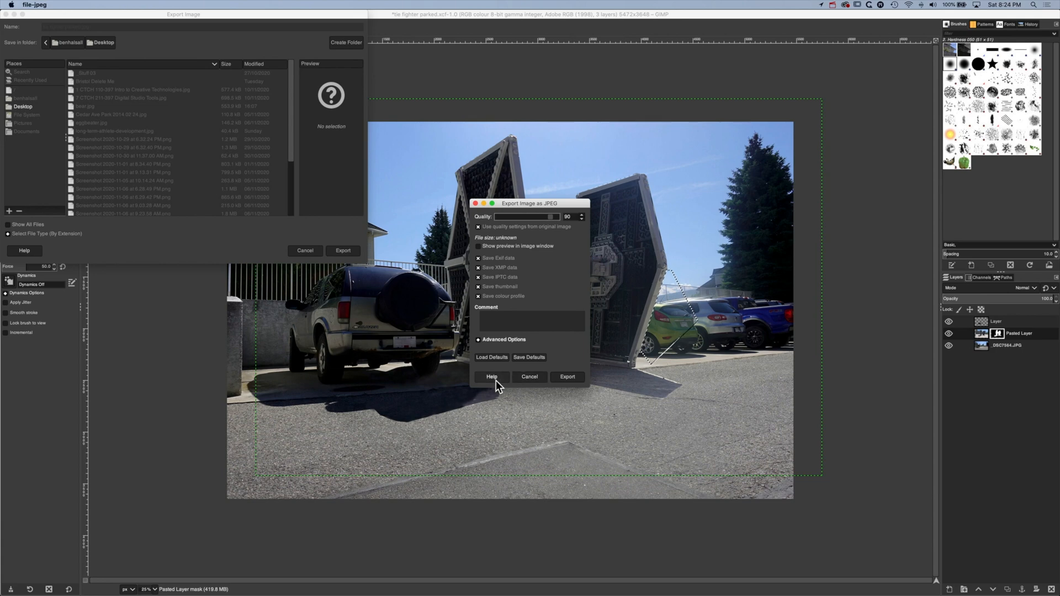
left_click(572, 379)
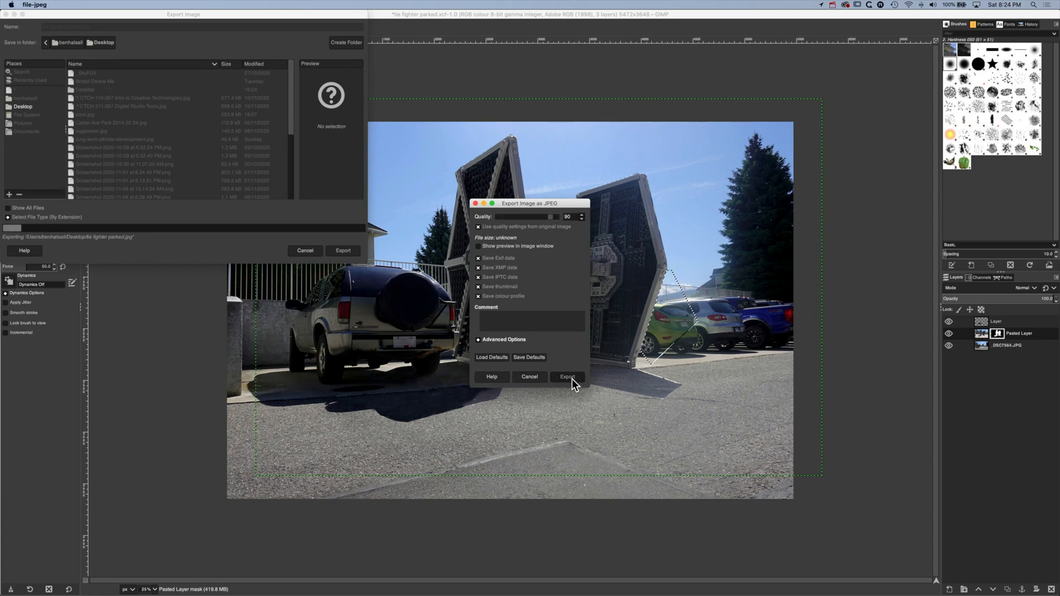